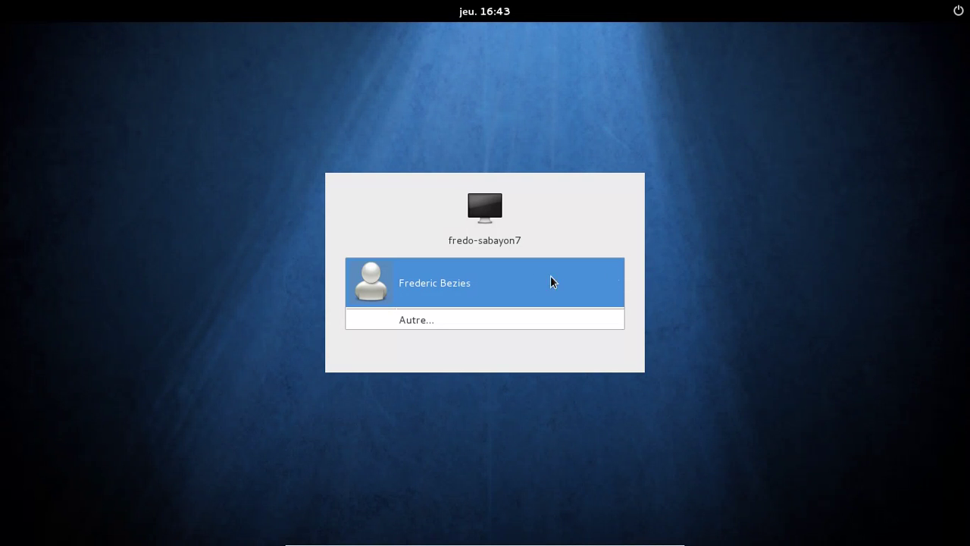
- Log in to the listed user account with the GNOME session, entering the account password
click(511, 280)
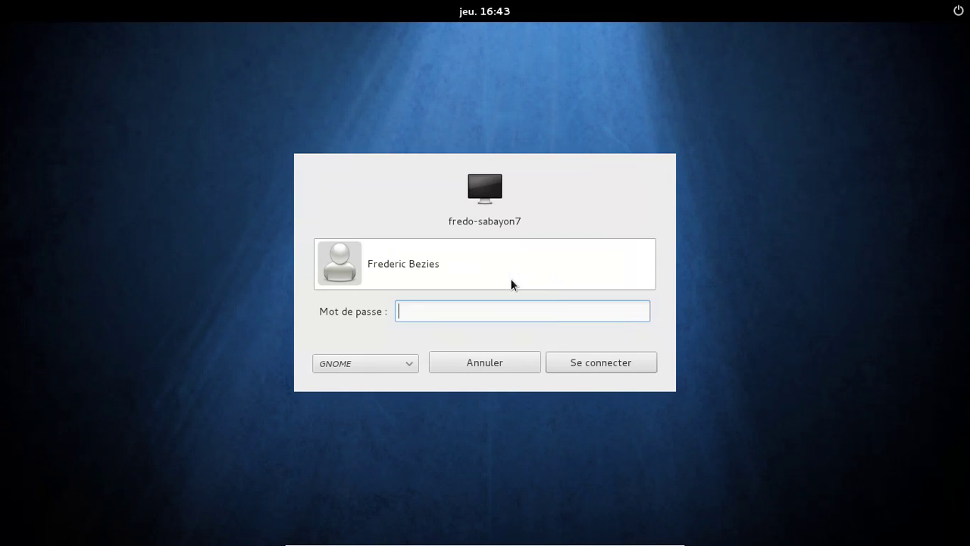
click(415, 366)
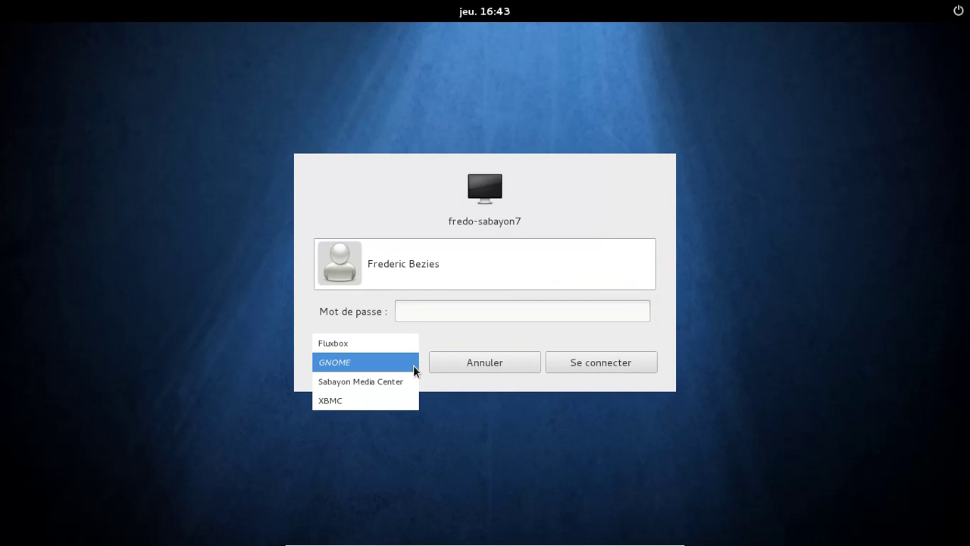
click(413, 364)
click(434, 313)
text(•••••••••••••)
key(Return)
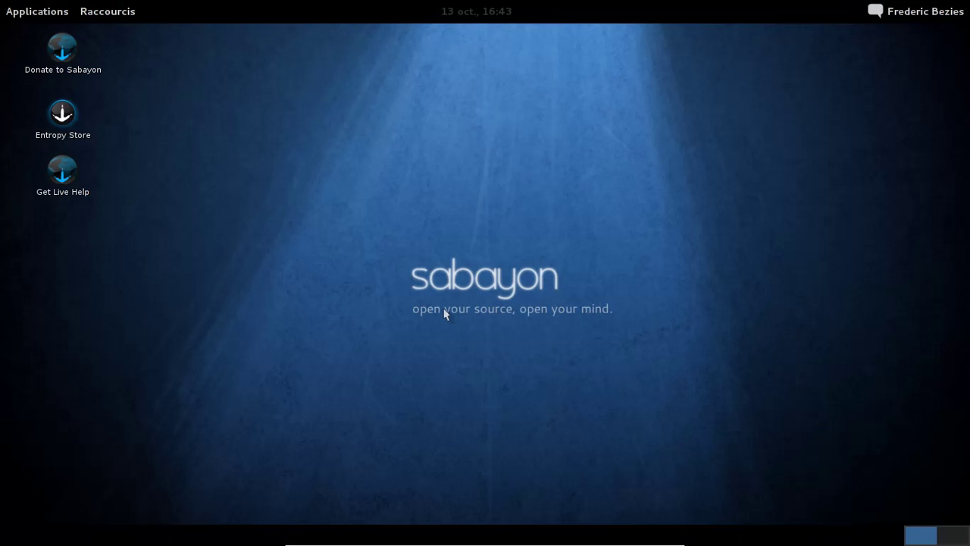
- Open a terminal, run "gnome-shell --replace &" to start GNOME Shell, and minimize the terminal
click(24, 10)
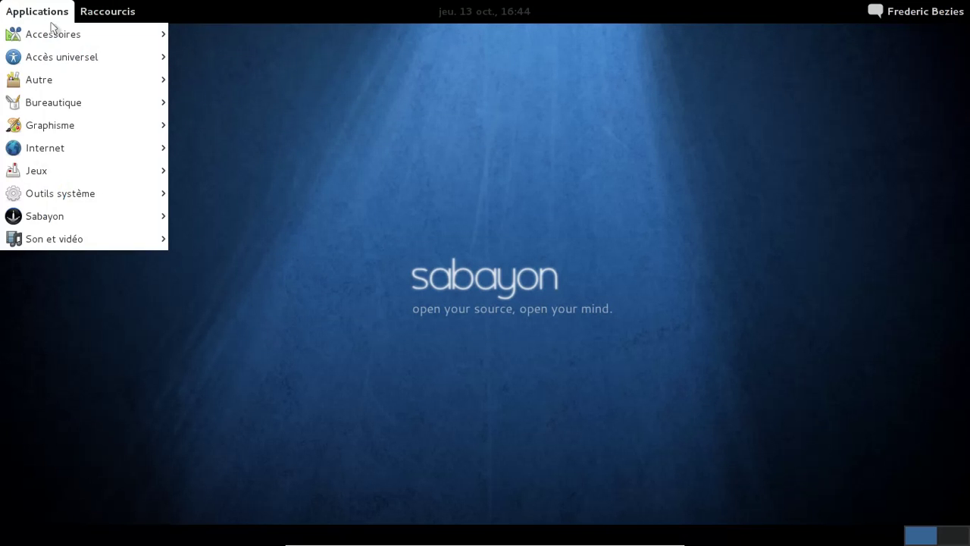
mouse_move(138, 203)
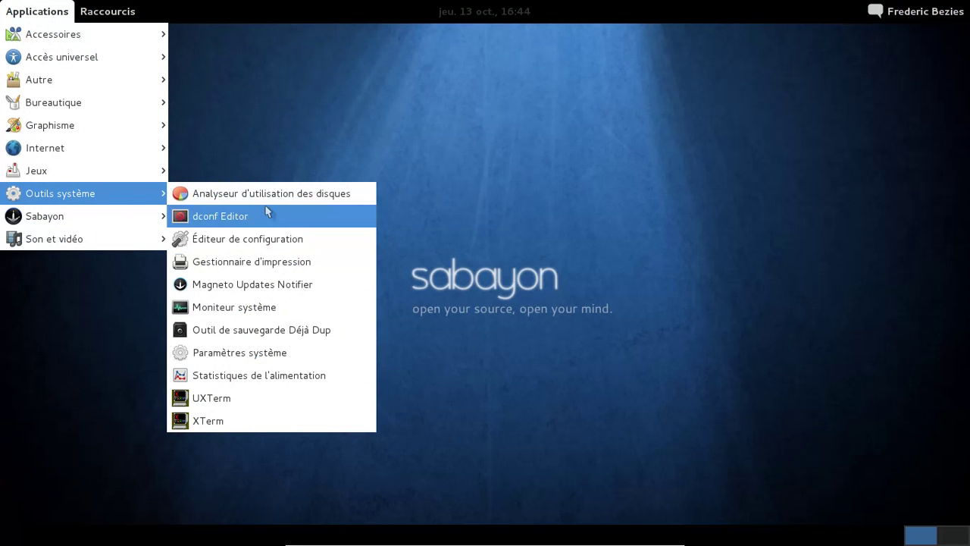
mouse_move(145, 31)
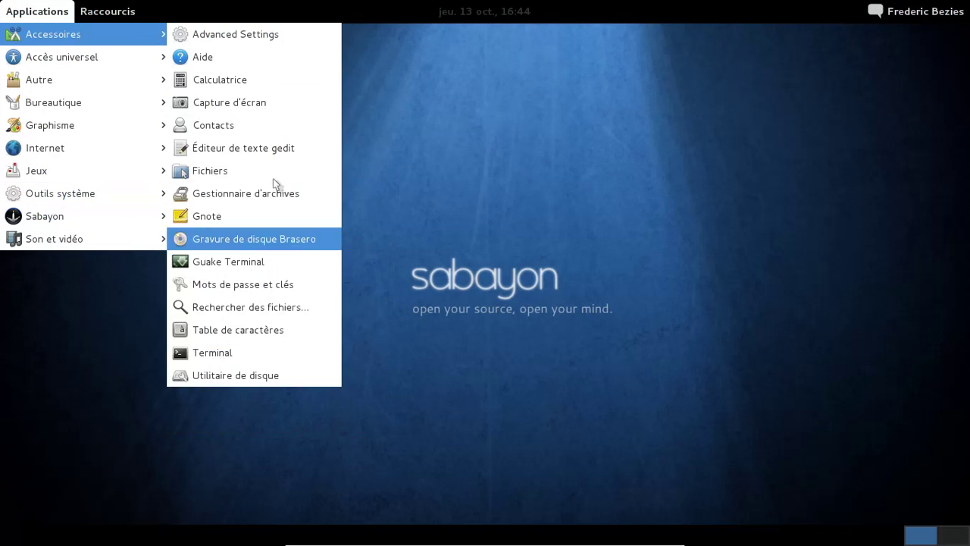
click(275, 361)
text(gnome-sj)
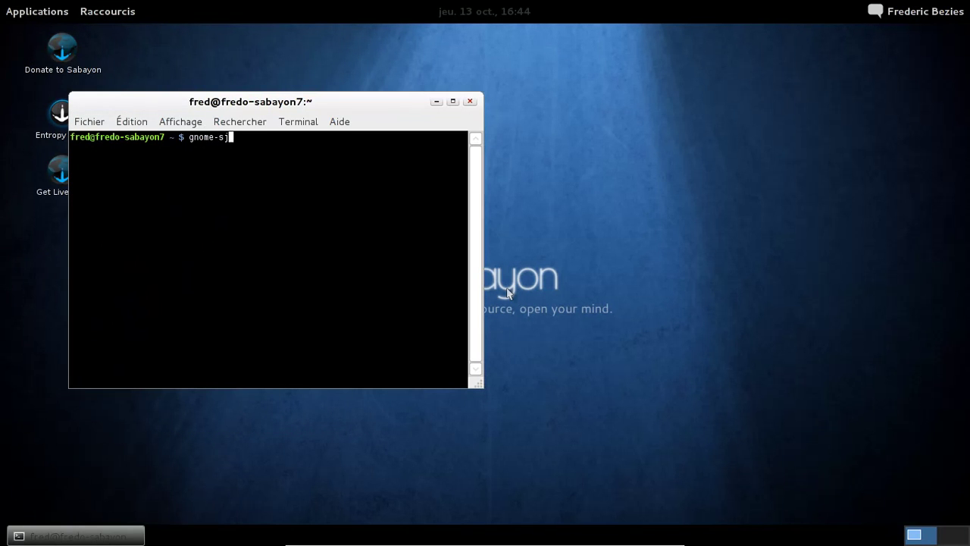
text(ell --replace &)
key(Return)
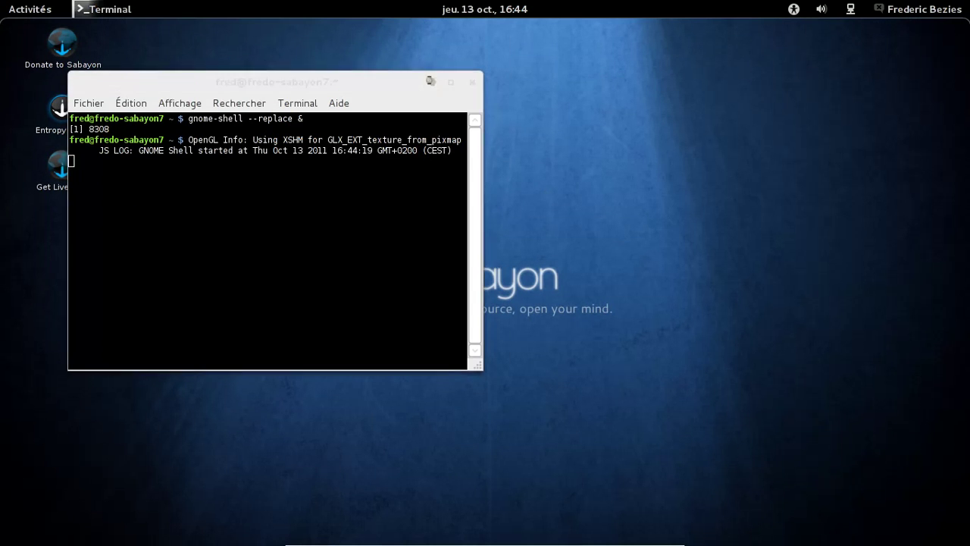
click(430, 80)
- Launch Chromium from the Internet category of the applications overview
mouse_move(1, 1)
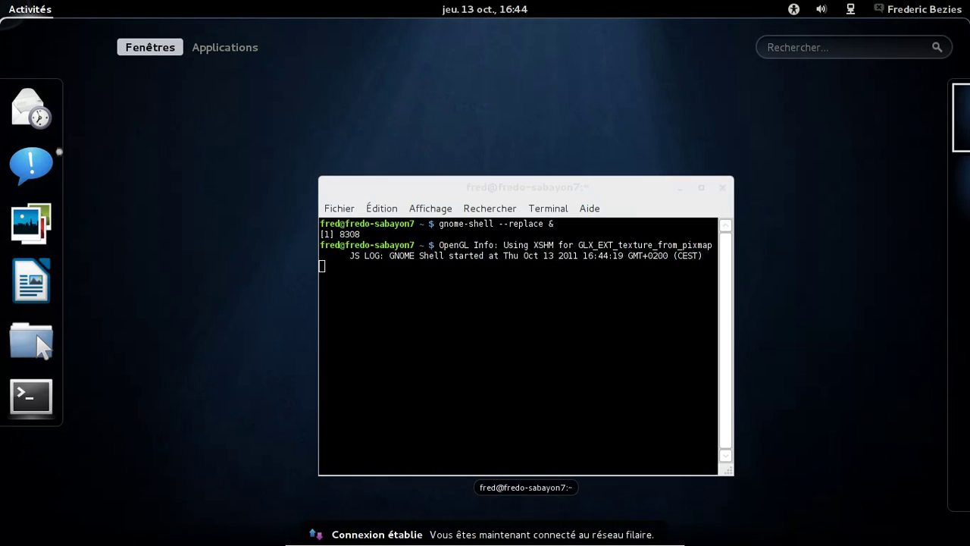
click(235, 48)
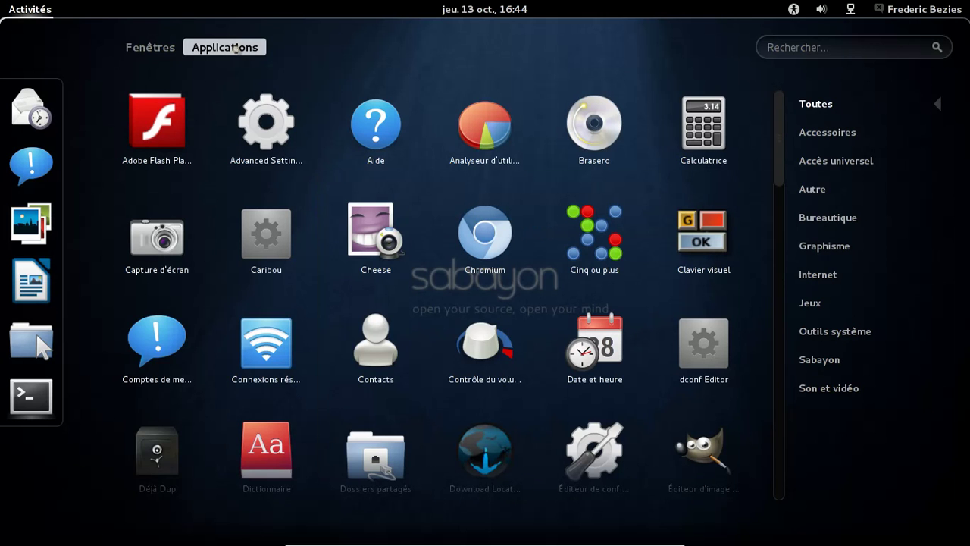
click(818, 276)
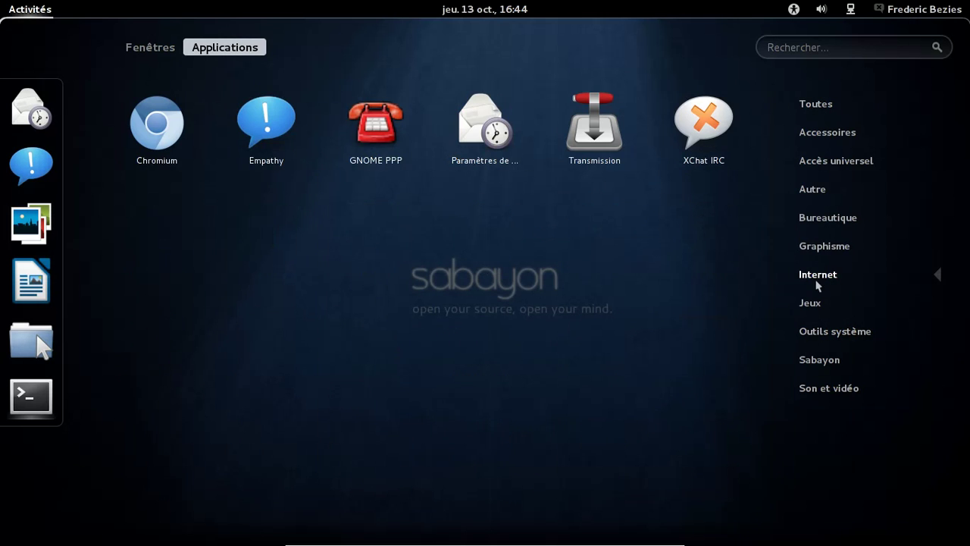
click(155, 128)
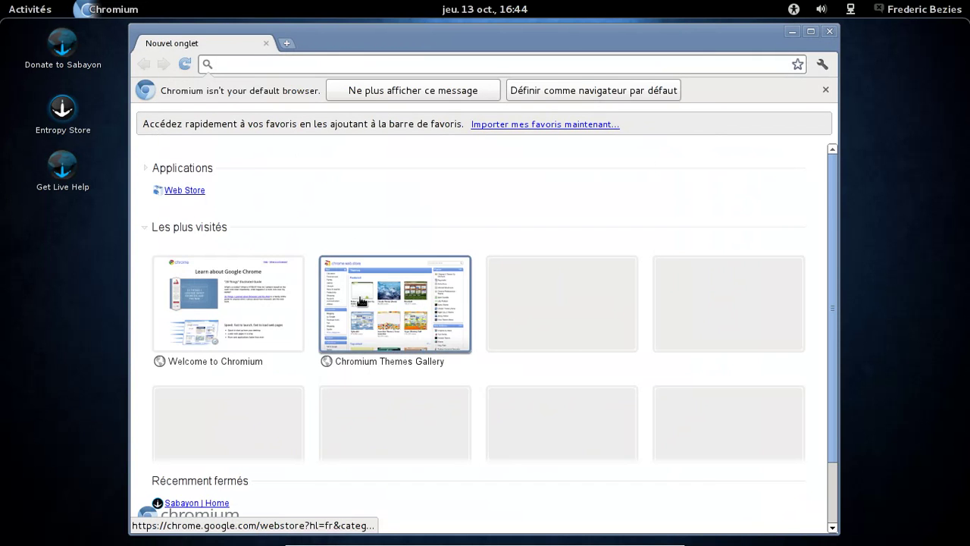
- Remove both most-visited thumbnails from the new tab page and reopen the recently closed Sabayon home page
click(297, 250)
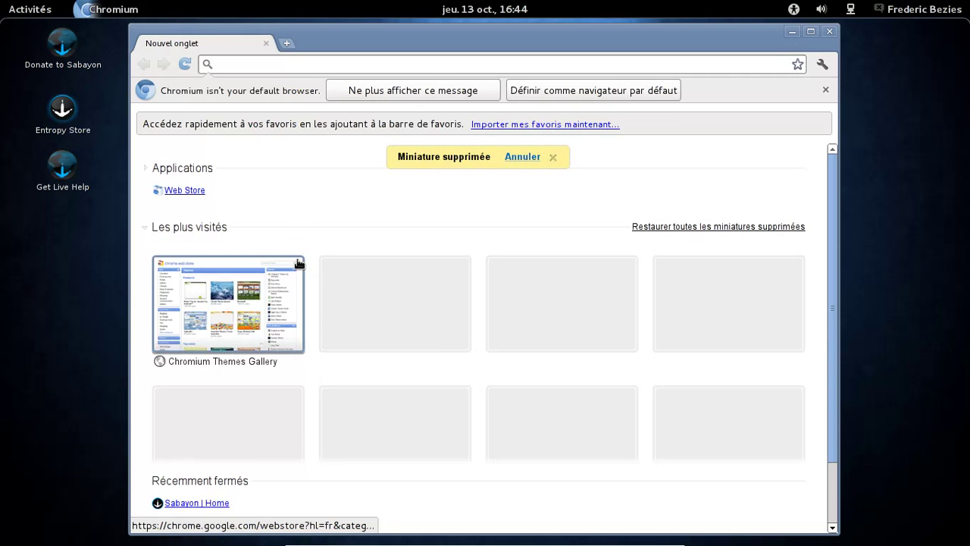
click(297, 253)
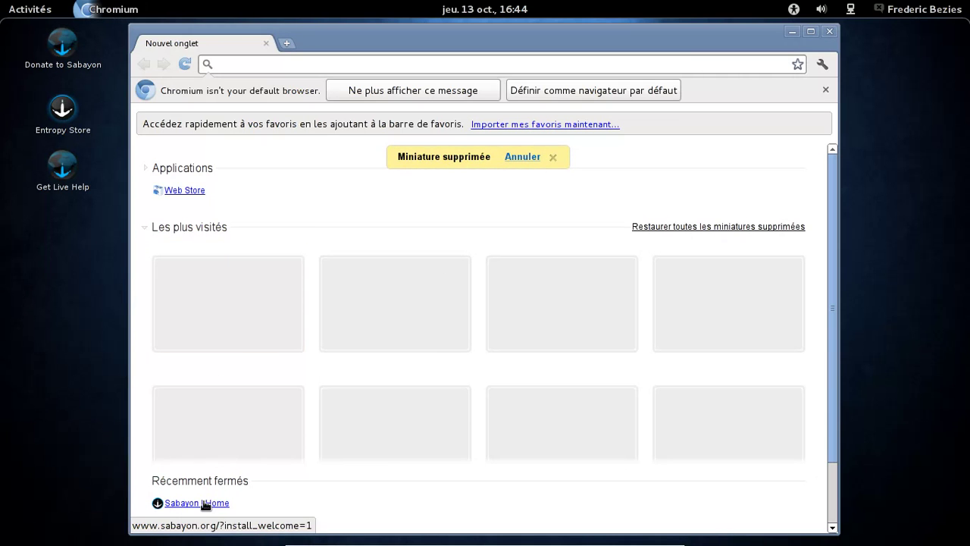
click(202, 503)
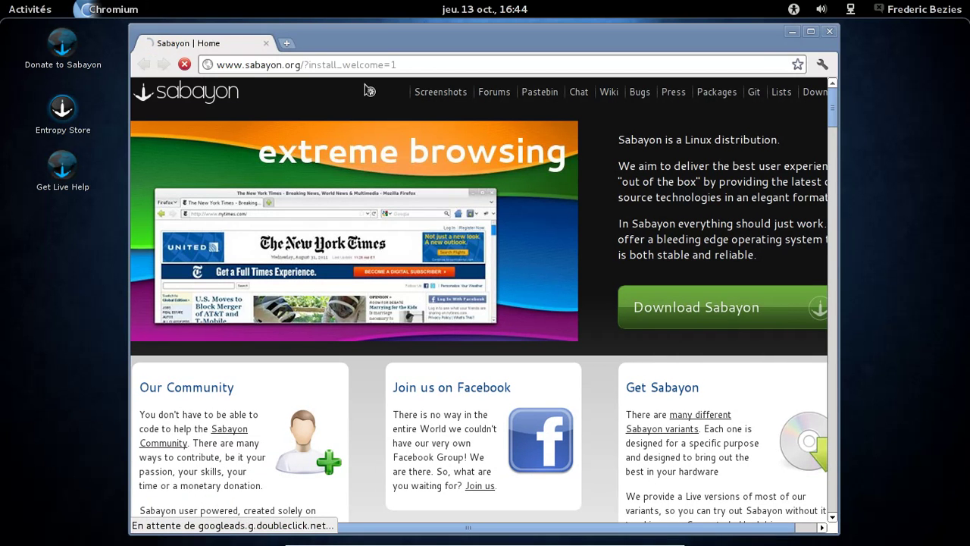
- Check Chromium's version information, close it, and minimize the browser window
click(822, 64)
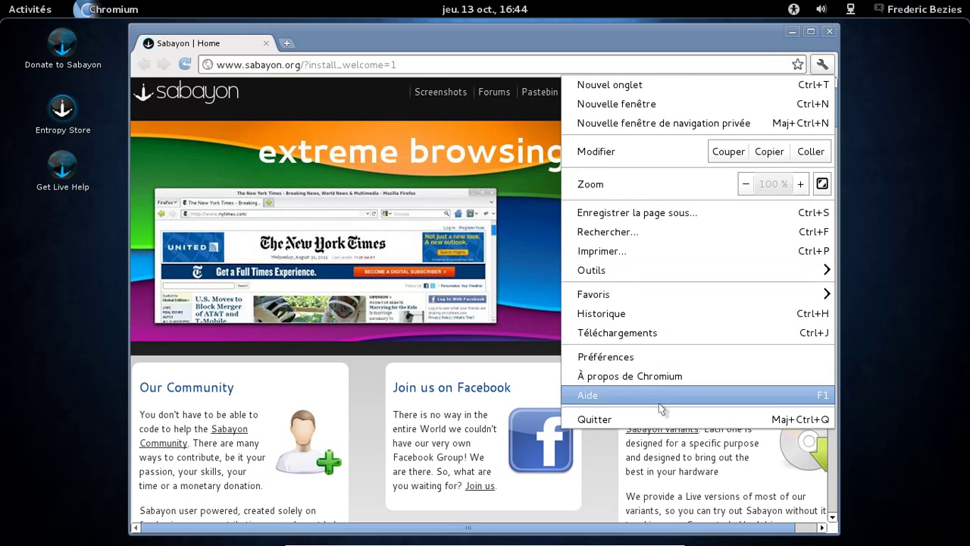
click(658, 377)
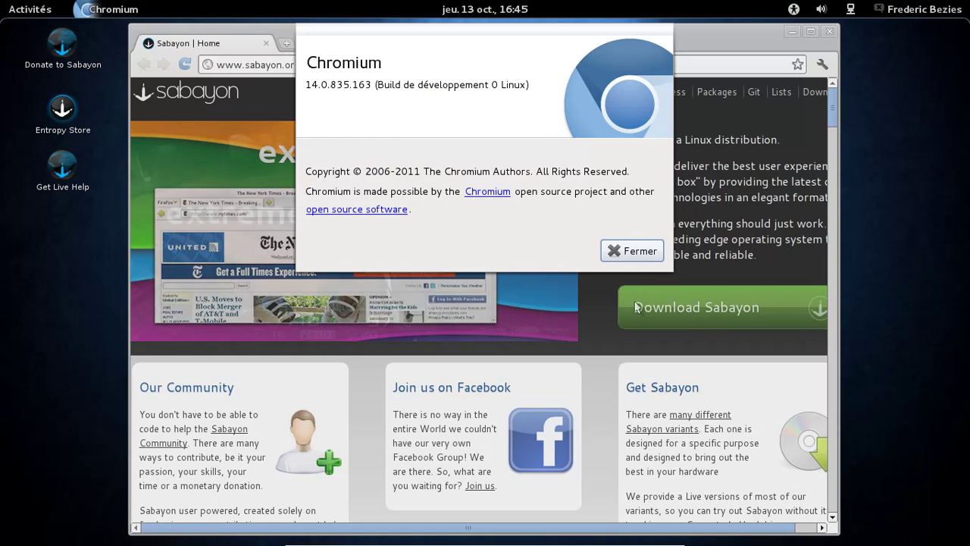
click(635, 253)
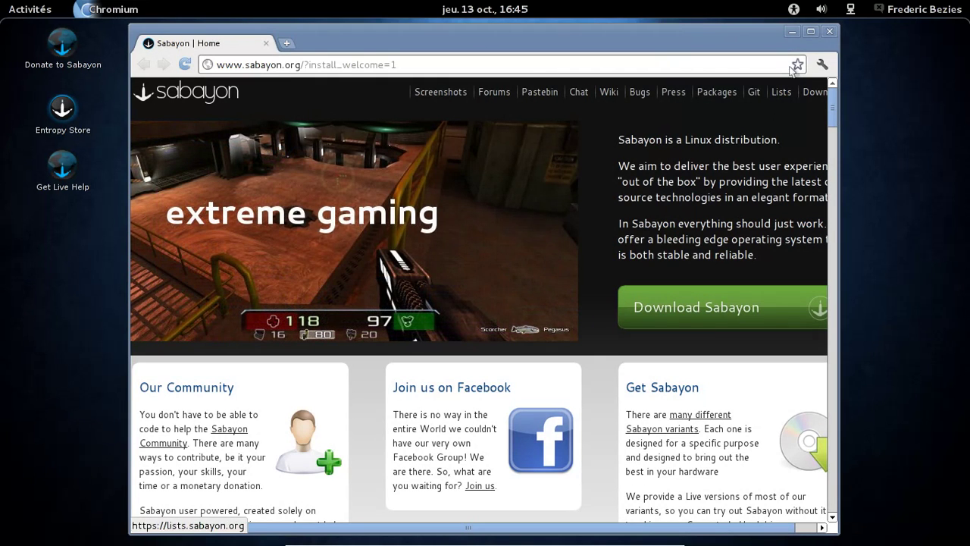
click(793, 32)
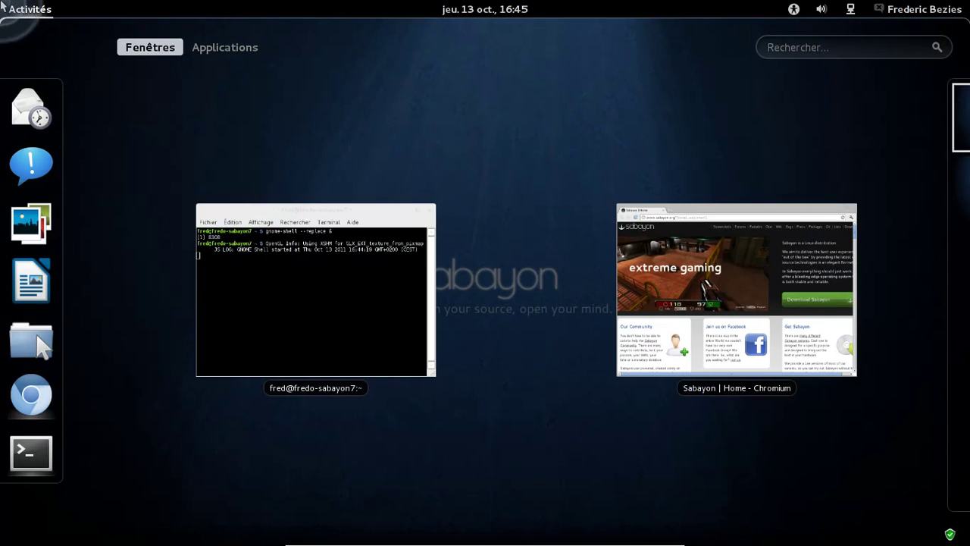
- Examine the summary, default applications and graphics pages of the system information in the system settings, closing the window when done
click(926, 10)
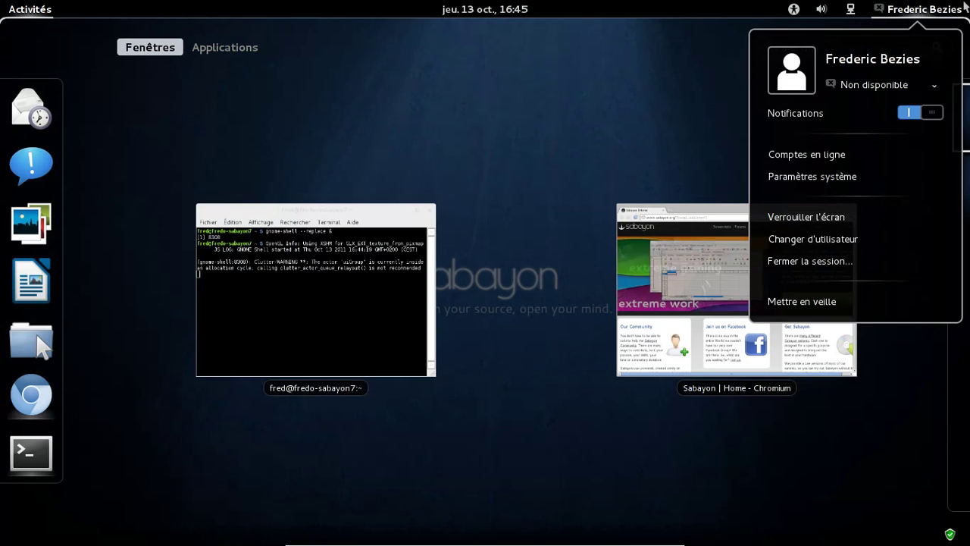
click(826, 178)
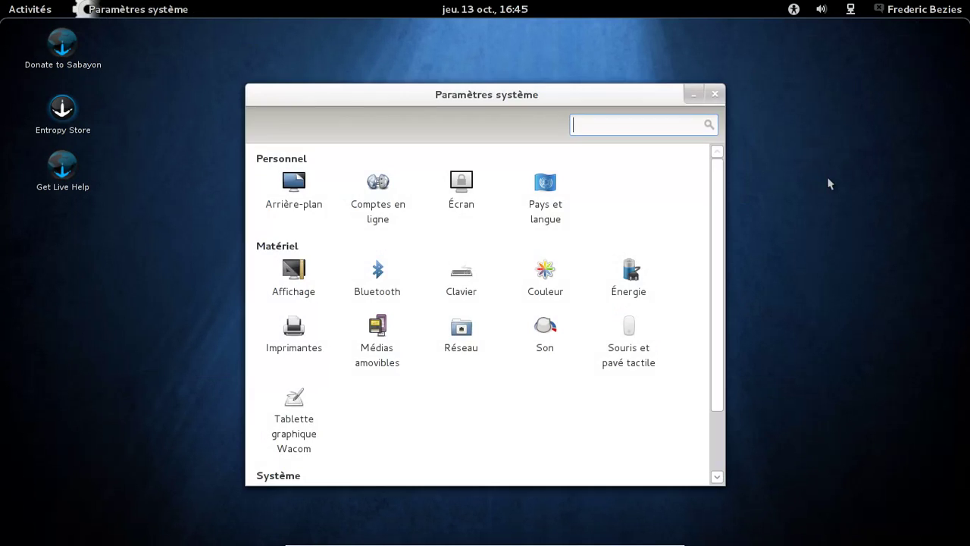
scroll(721, 301, down, 3)
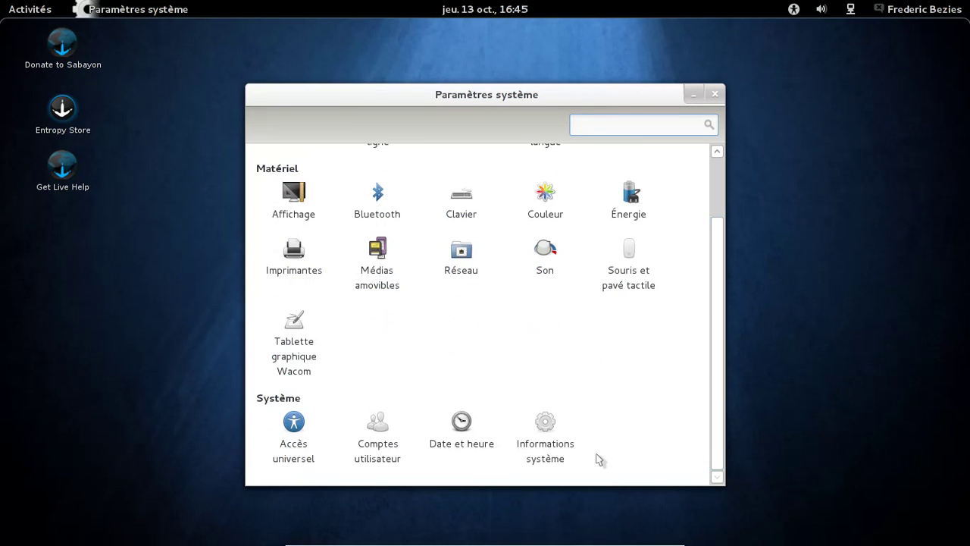
click(562, 447)
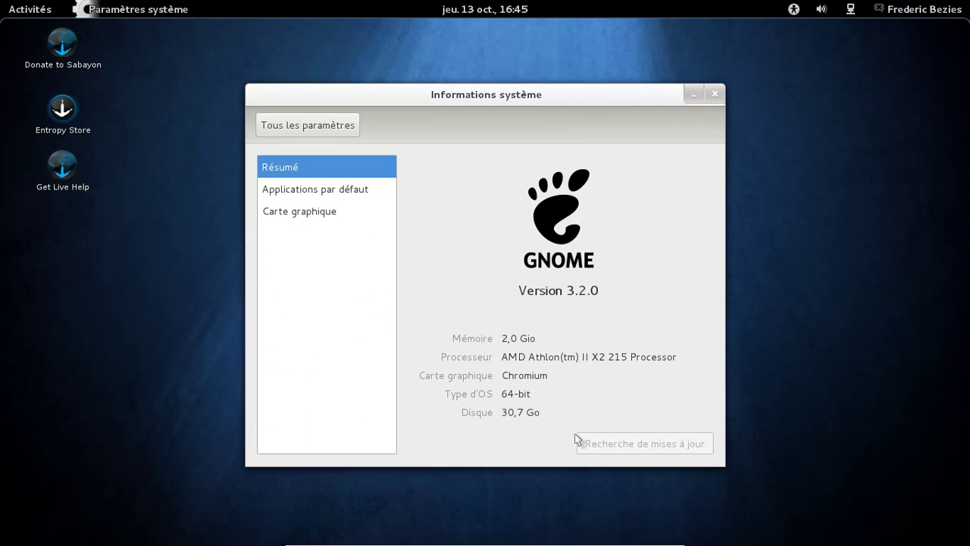
click(349, 195)
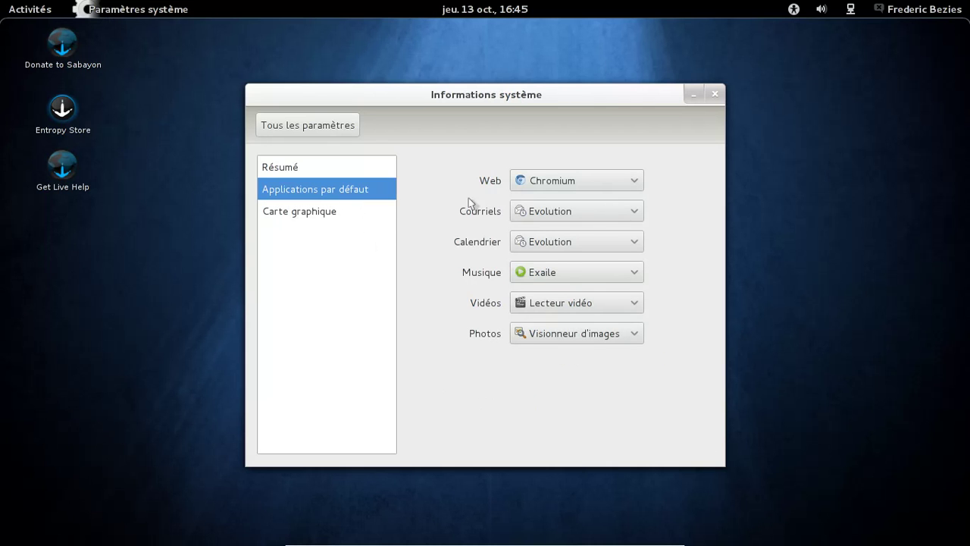
click(313, 215)
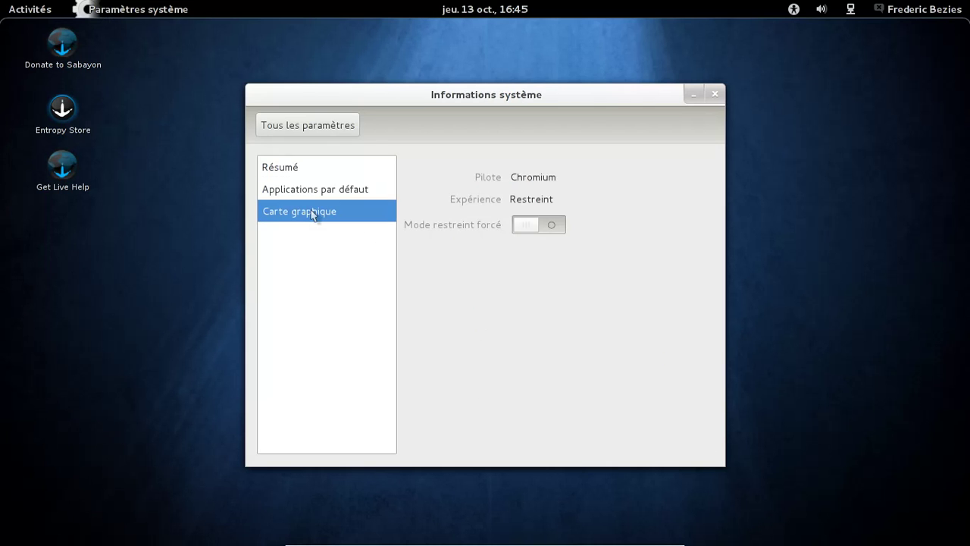
click(312, 170)
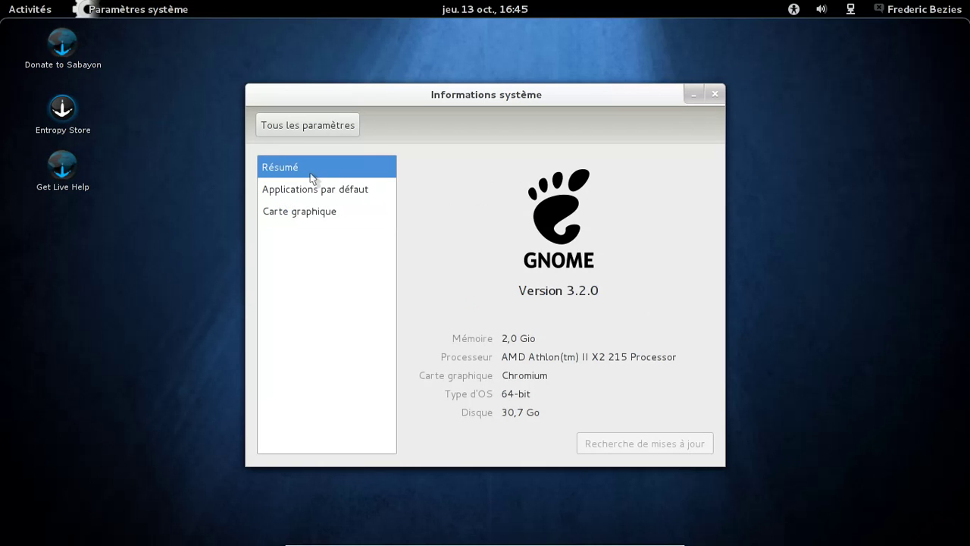
click(713, 96)
- Check the update notifier in the message tray and open its list of available updates
mouse_move(2, 6)
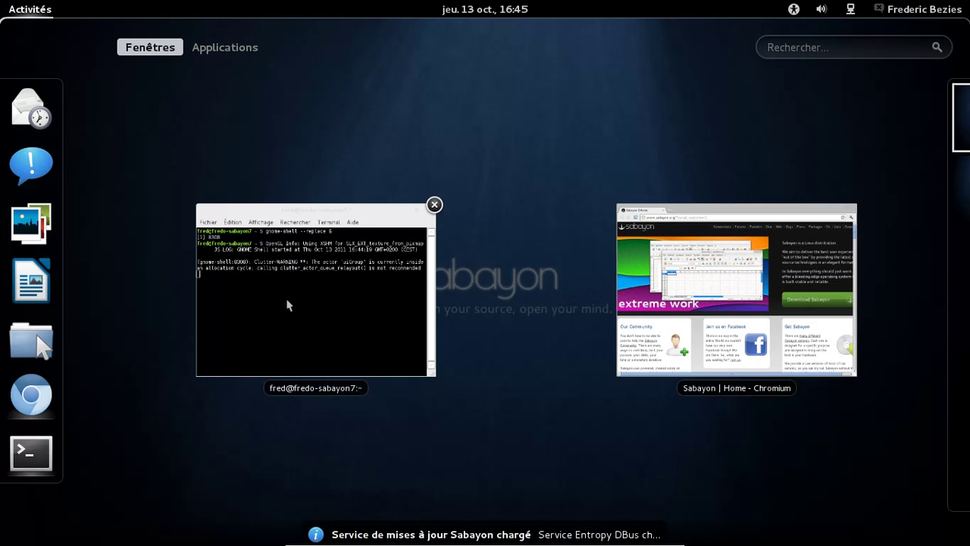
mouse_move(588, 537)
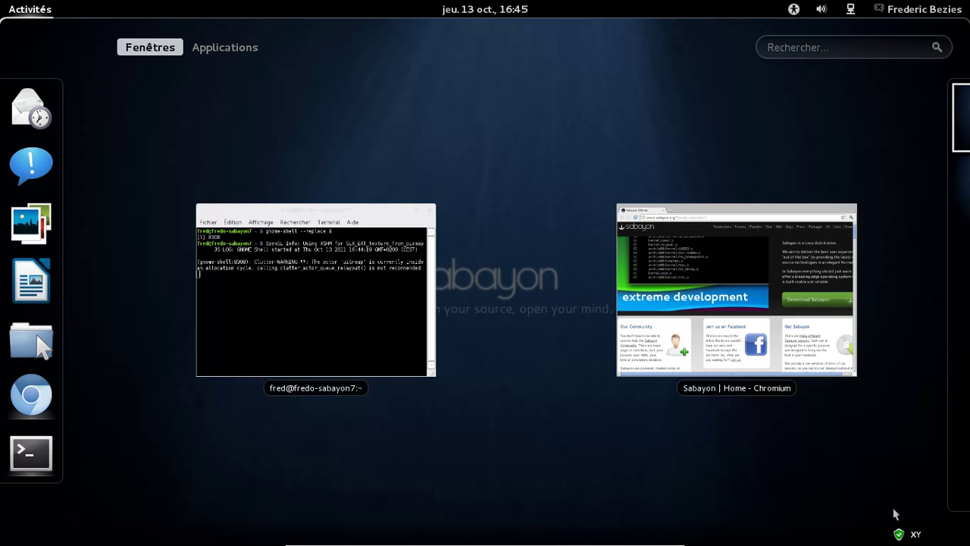
key(super)
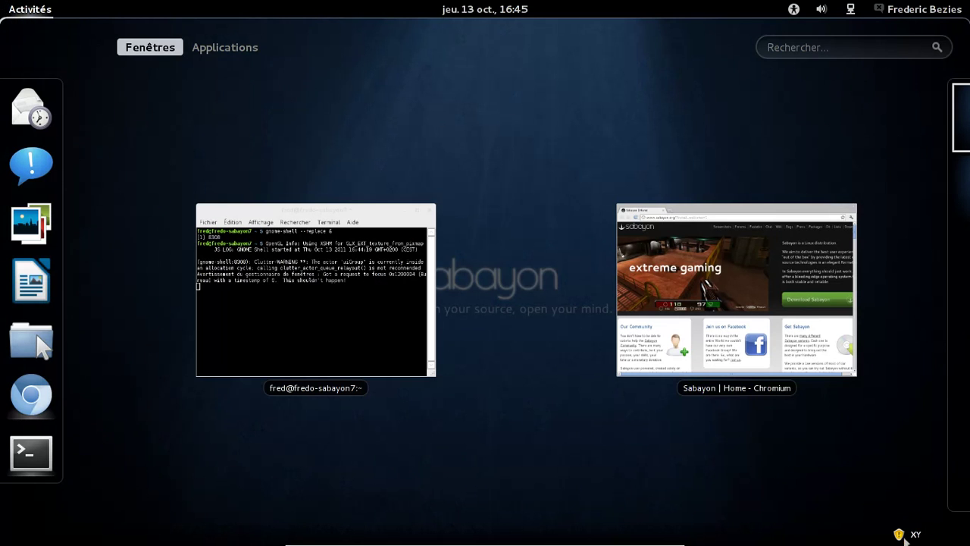
key(Escape)
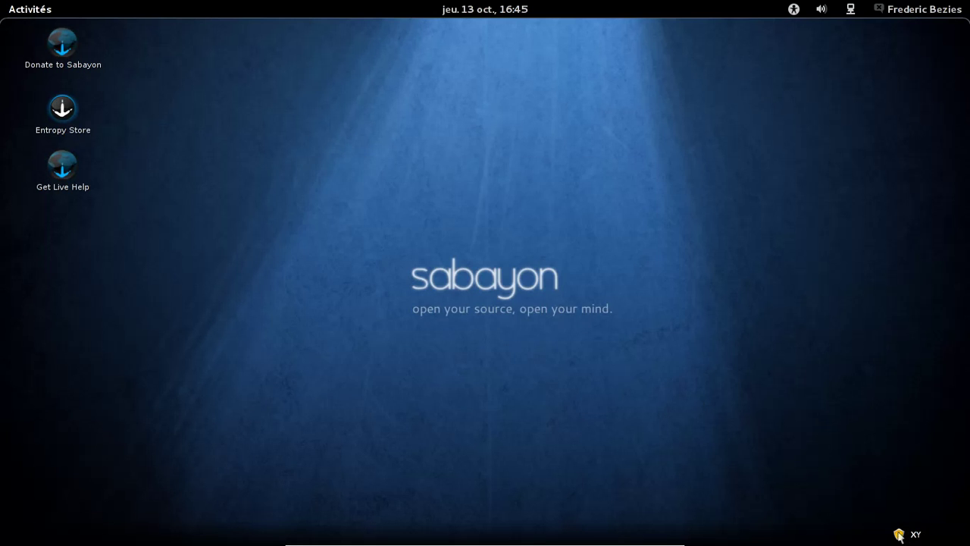
click(899, 535)
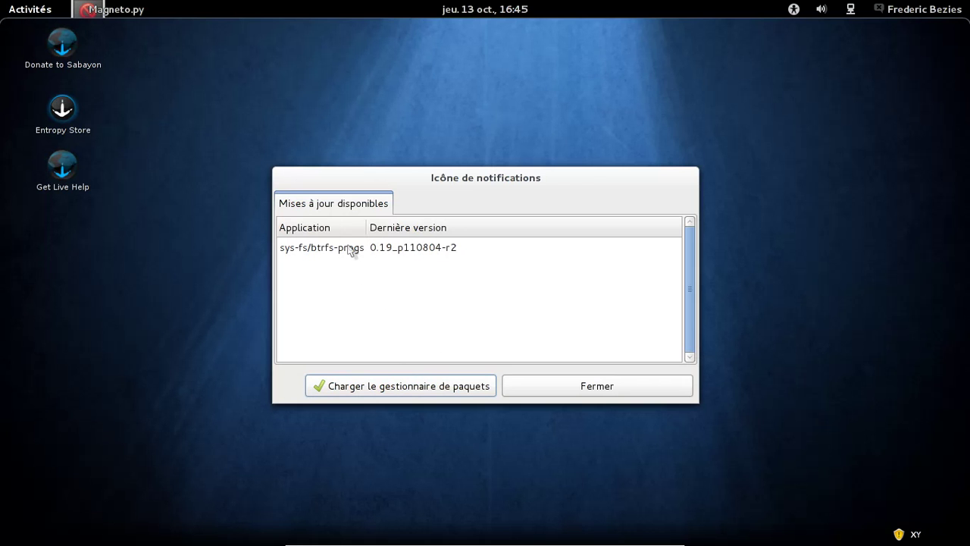
- Load the package manager from the available updates window, authorize it with the administrator password, and close the updates window
click(433, 379)
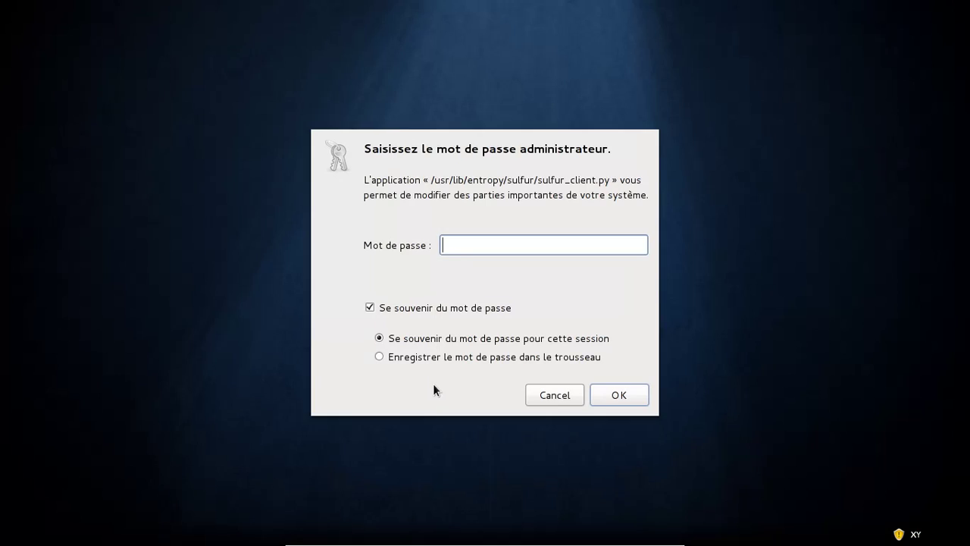
text(••••••••••)
key(Return)
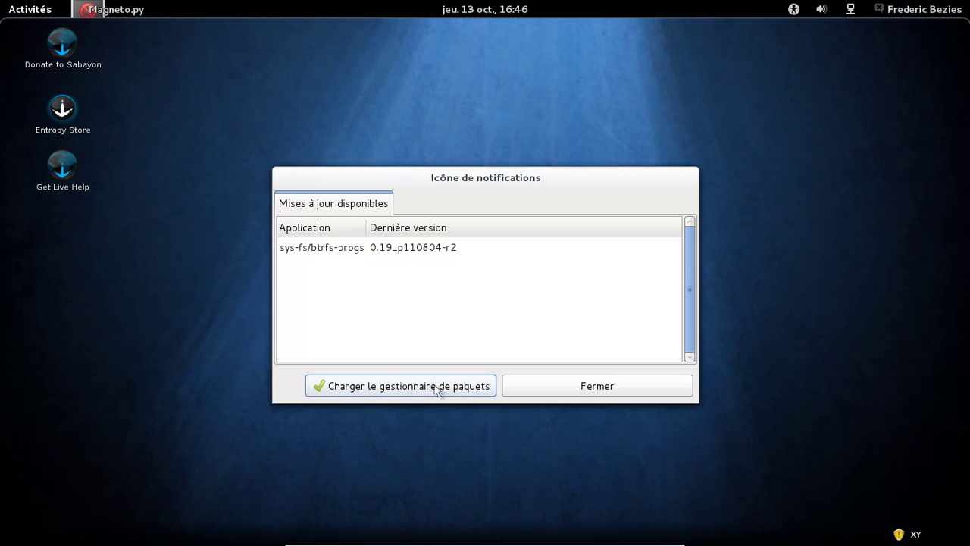
click(611, 391)
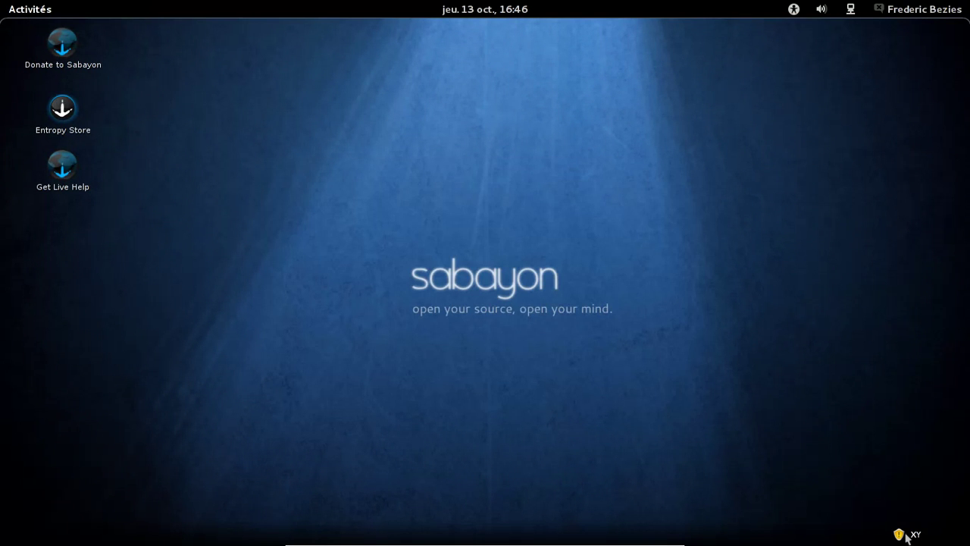
- Add Chromium to the favourites in the activities overview's dash
mouse_move(906, 531)
double_click(69, 110)
key(super)
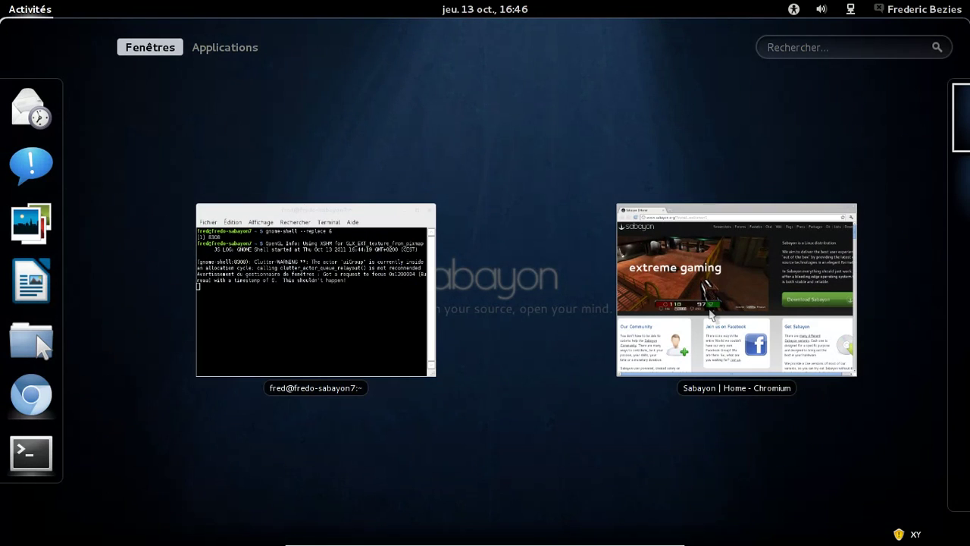
right_click(30, 398)
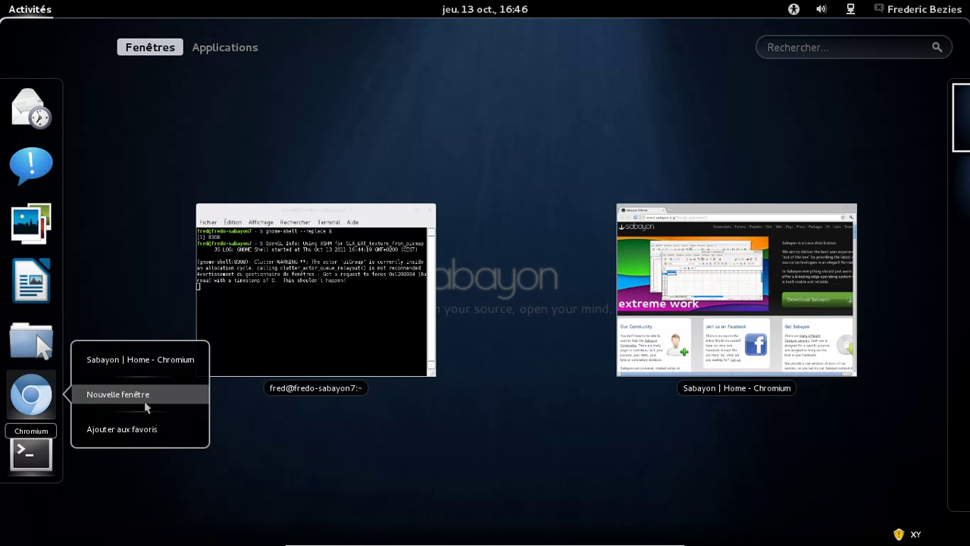
click(140, 432)
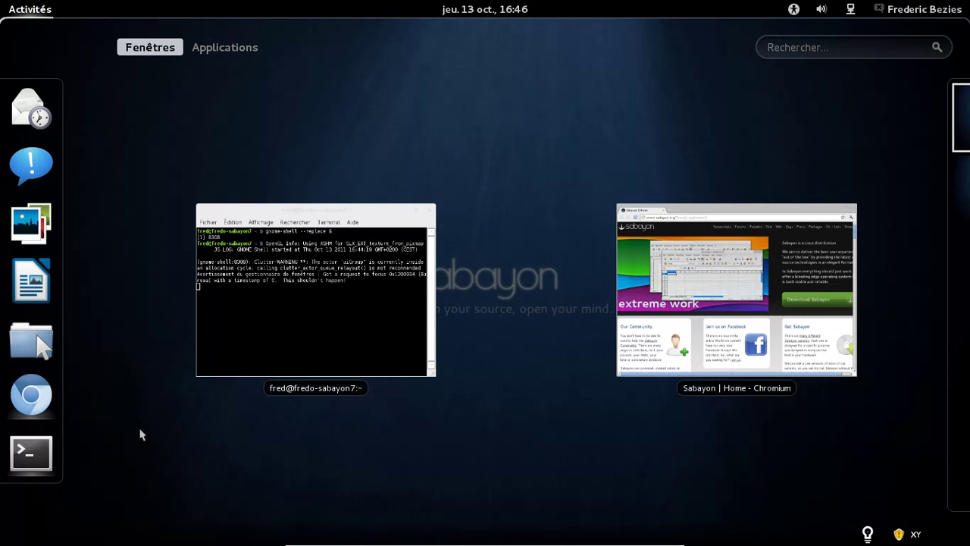
- Close the available updates window and dismiss the Entropy Store's startup tips
click(868, 534)
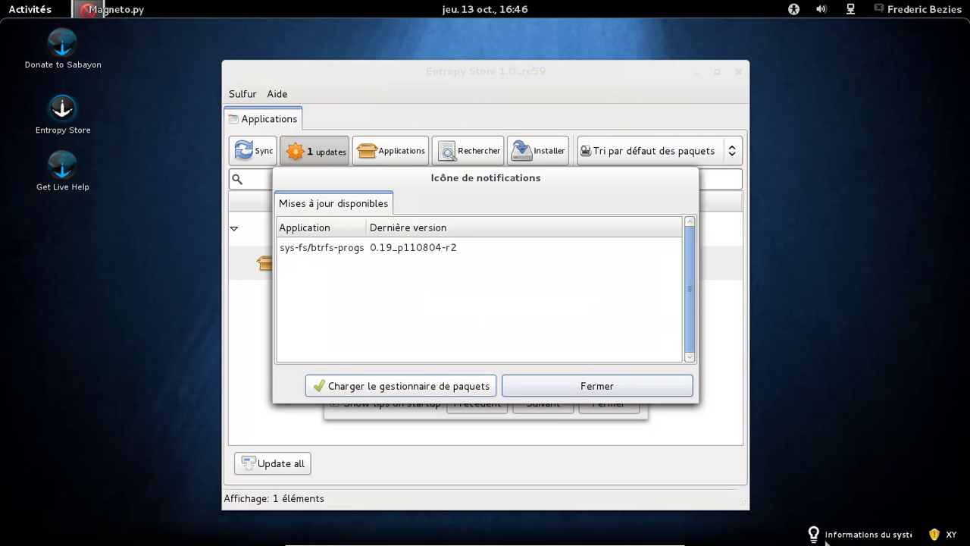
click(629, 386)
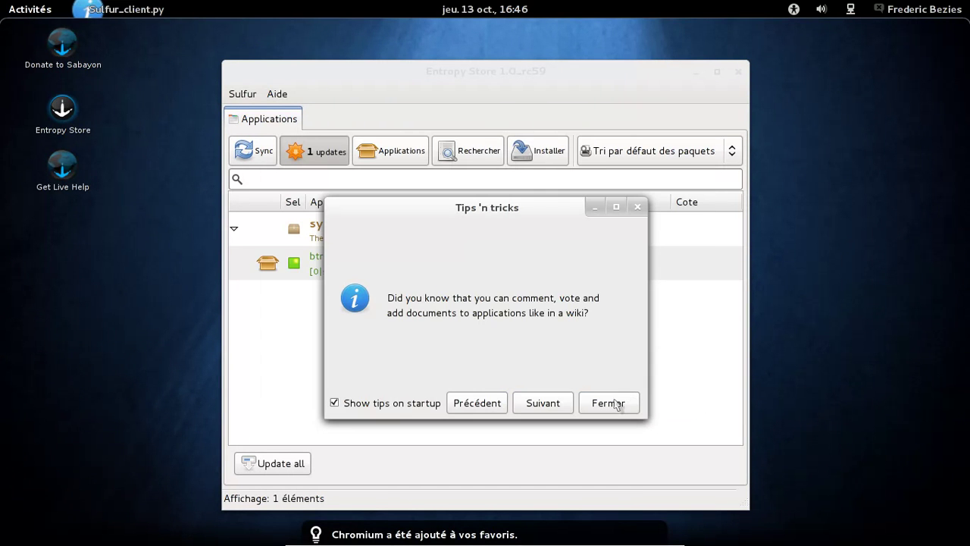
click(631, 410)
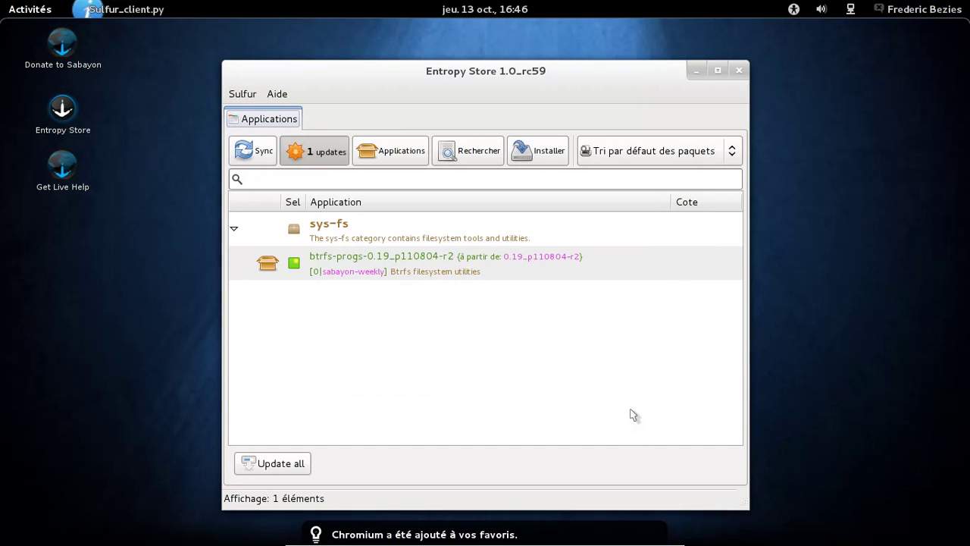
- Mark btrfs-progs for updating, run the update of the whole system, and close the Entropy Store when done
click(343, 254)
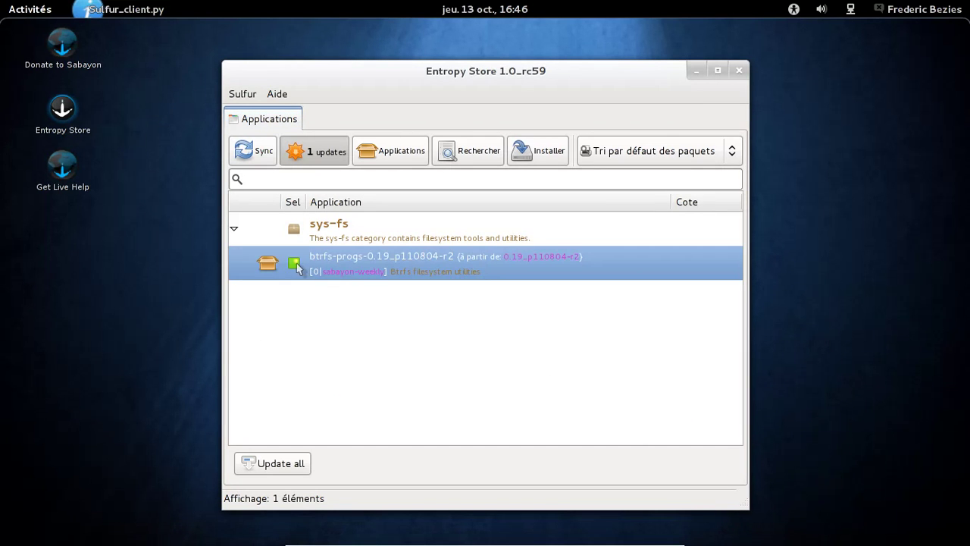
right_click(297, 267)
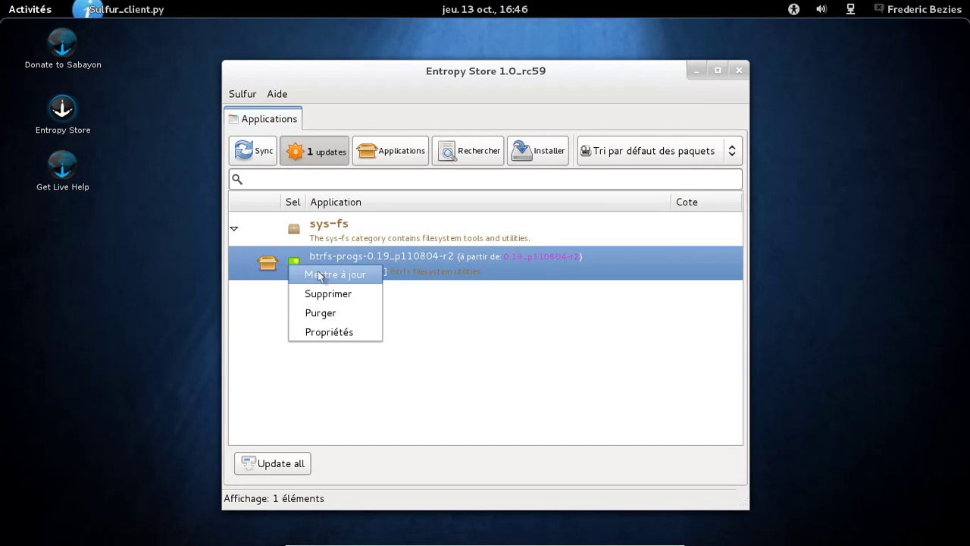
click(319, 273)
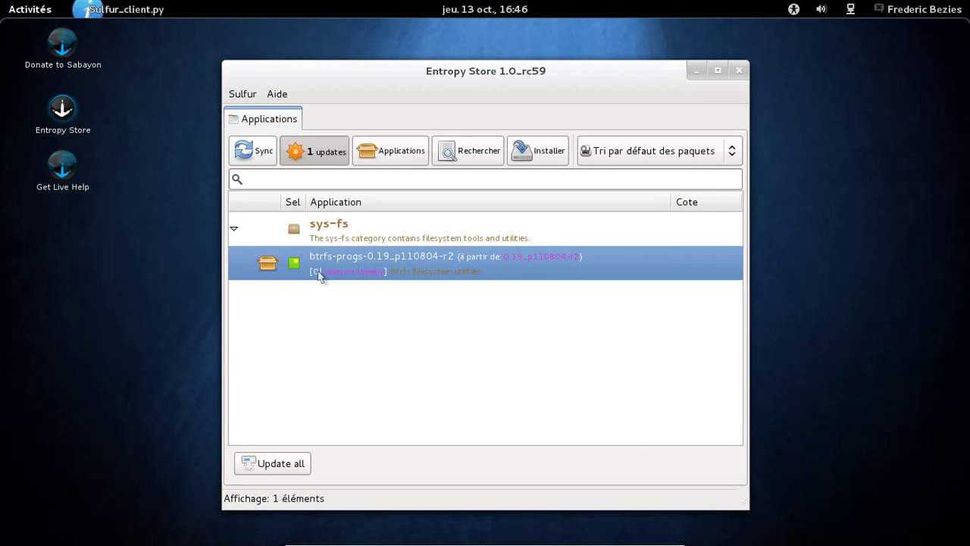
click(295, 471)
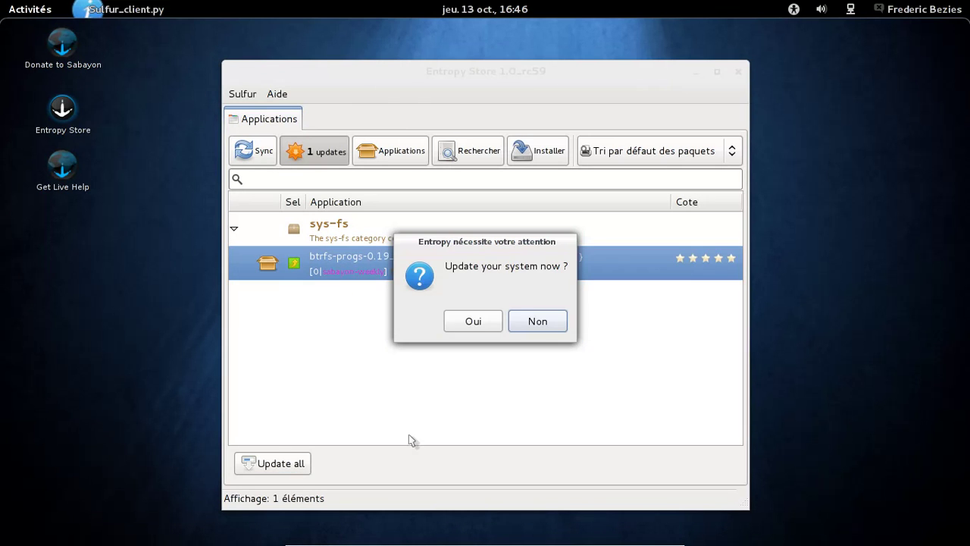
click(474, 322)
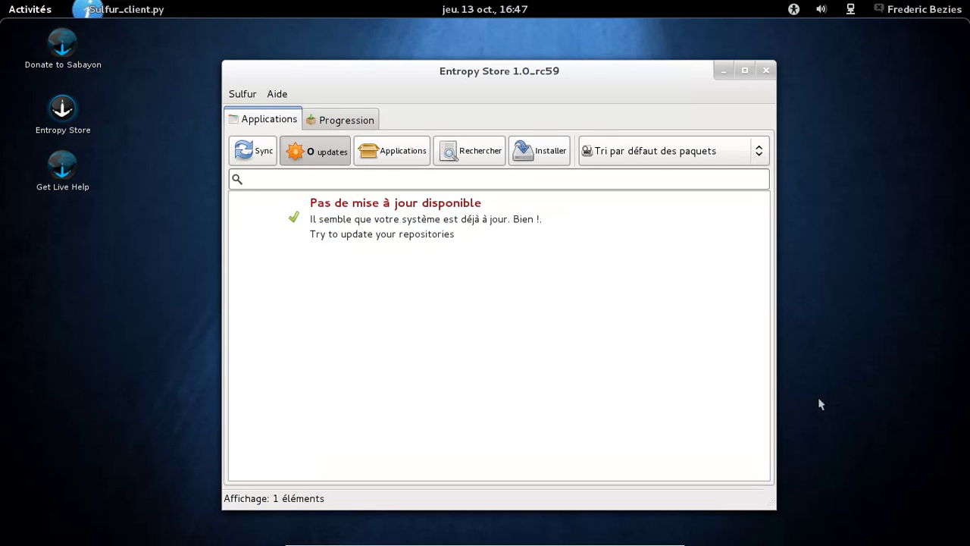
click(766, 71)
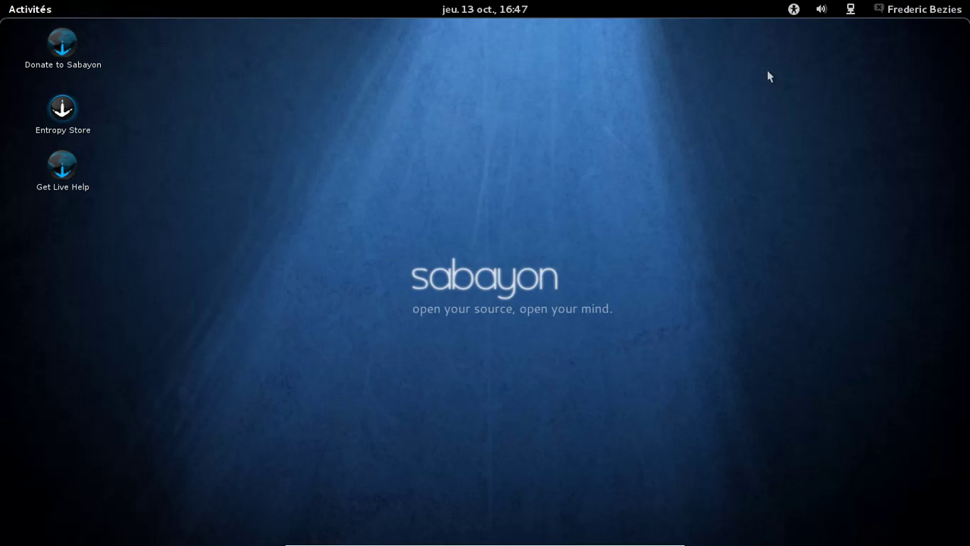
- Try twice to reopen the Entropy Store from the desktop, dismissing the dialogs each time
click(73, 123)
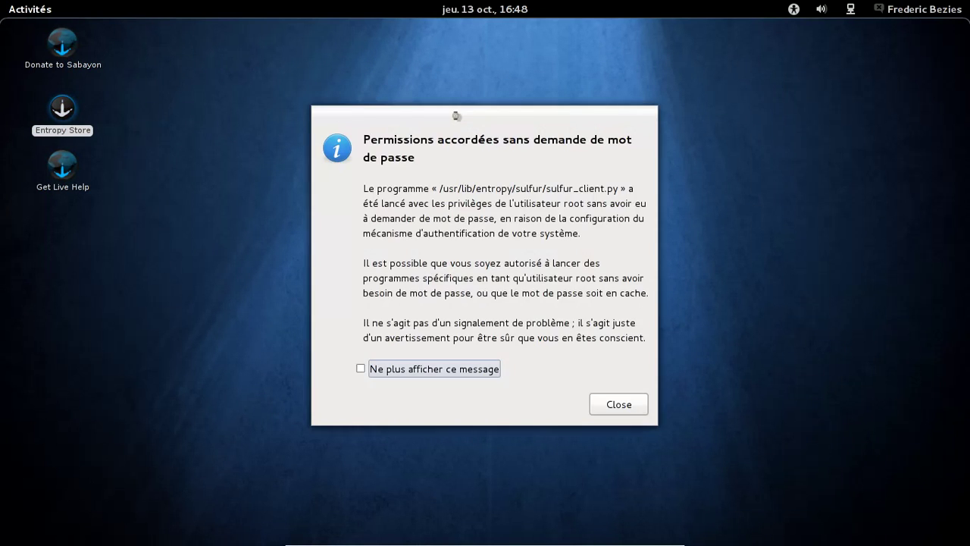
click(599, 406)
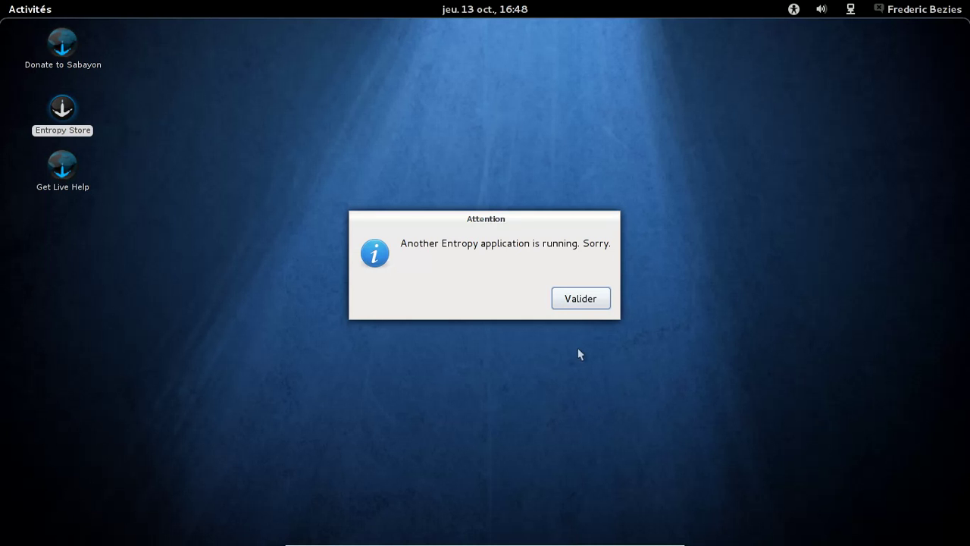
click(573, 302)
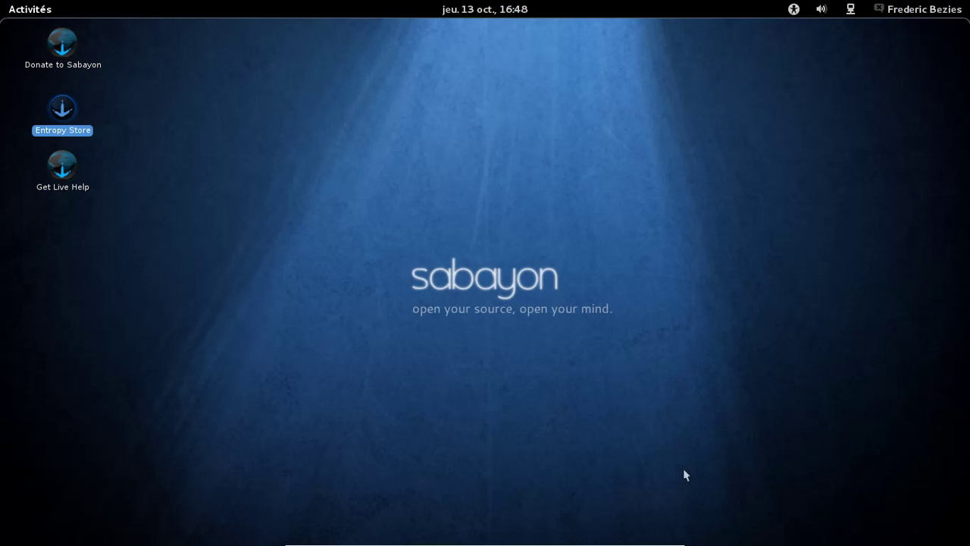
double_click(81, 135)
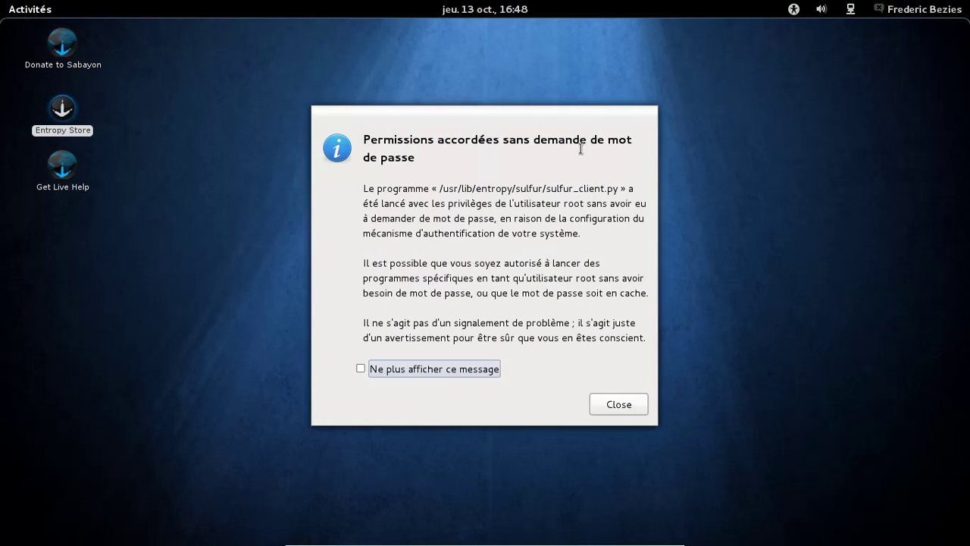
click(619, 404)
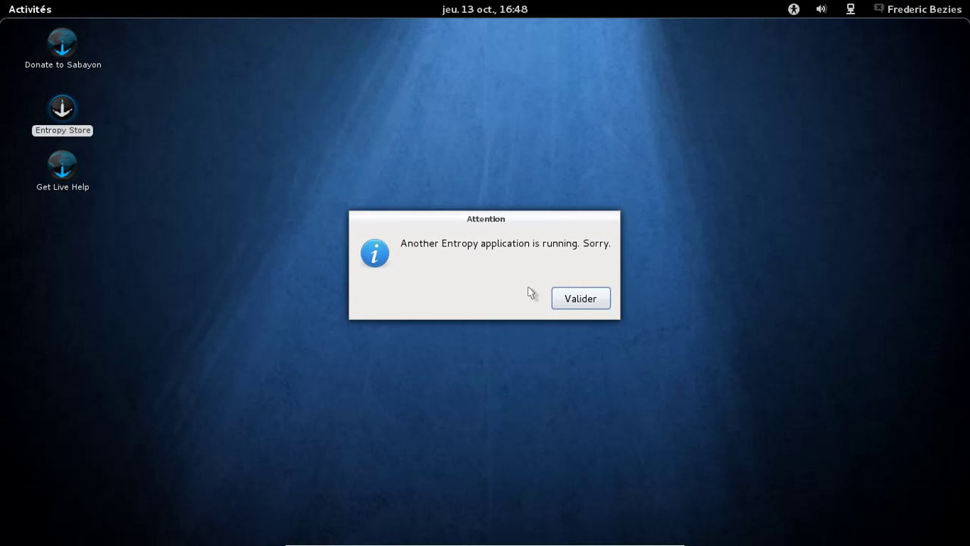
click(566, 294)
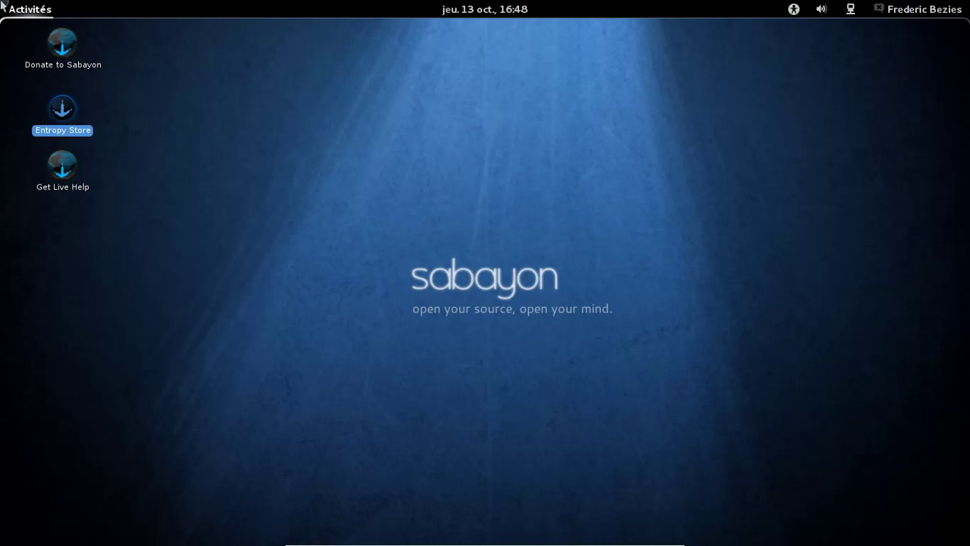
- Check the update notifier's list of available updates again and close its window
mouse_move(2, 6)
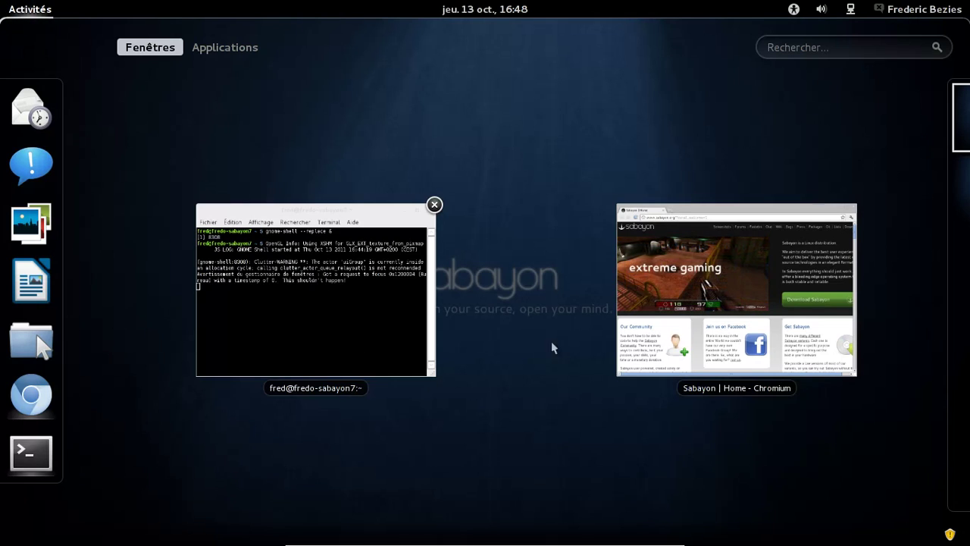
click(935, 536)
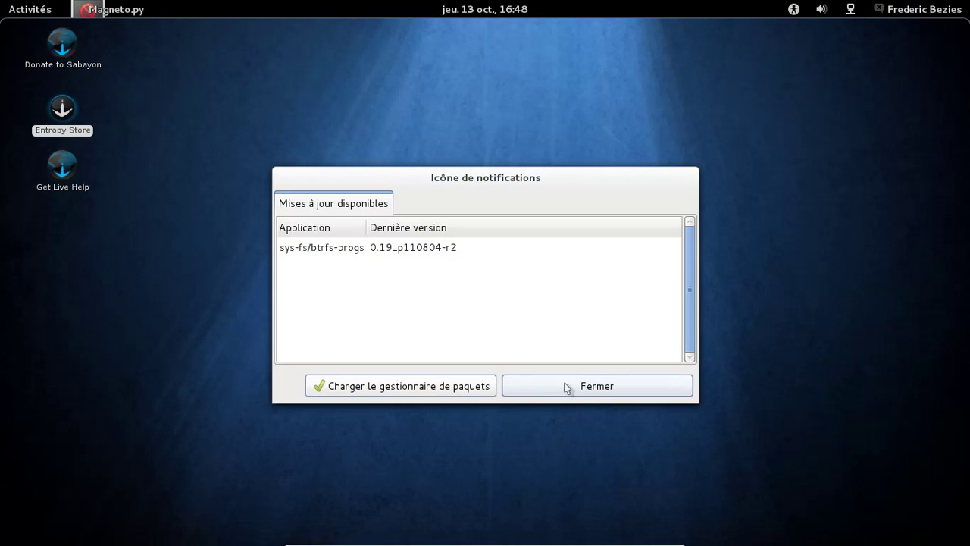
click(565, 387)
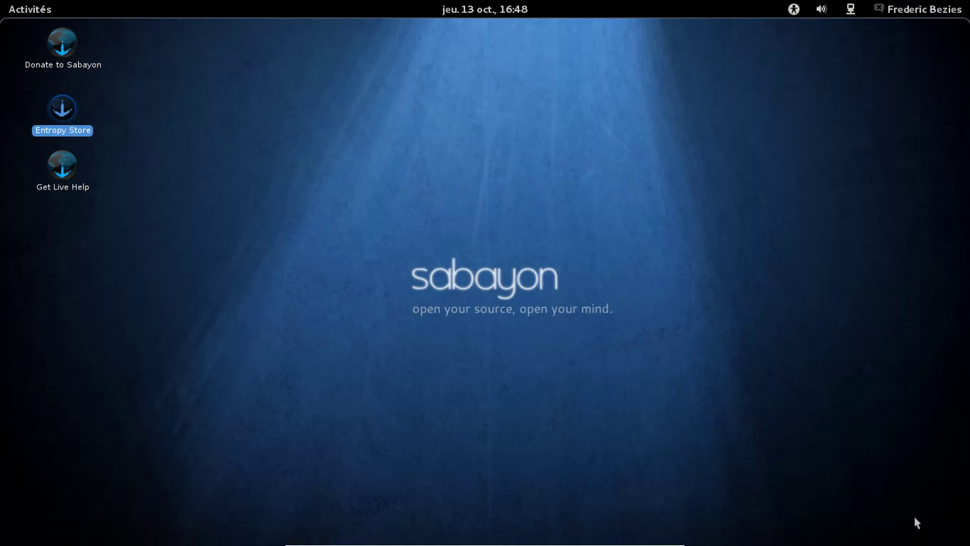
- Launch the package manager from the update notifier and dismiss its startup dialogs
right_click(936, 536)
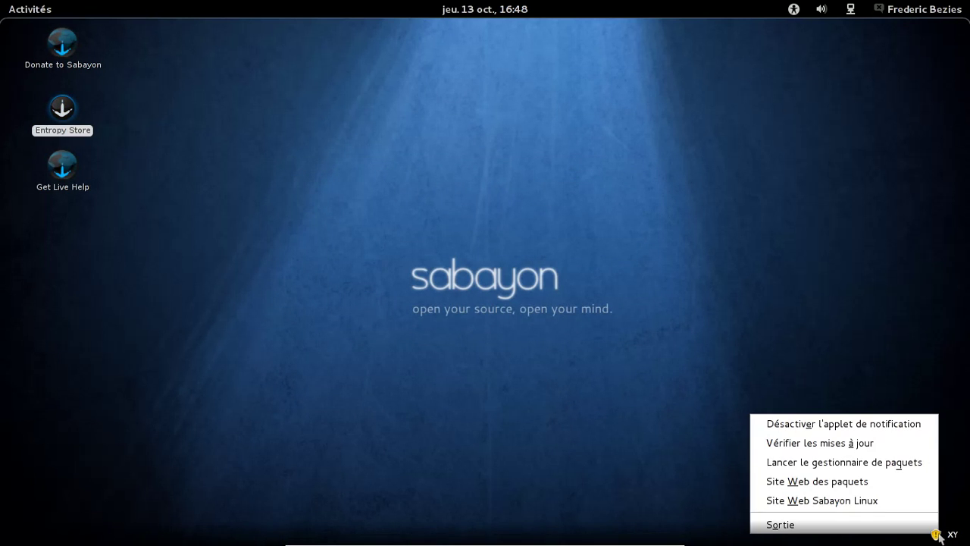
click(859, 462)
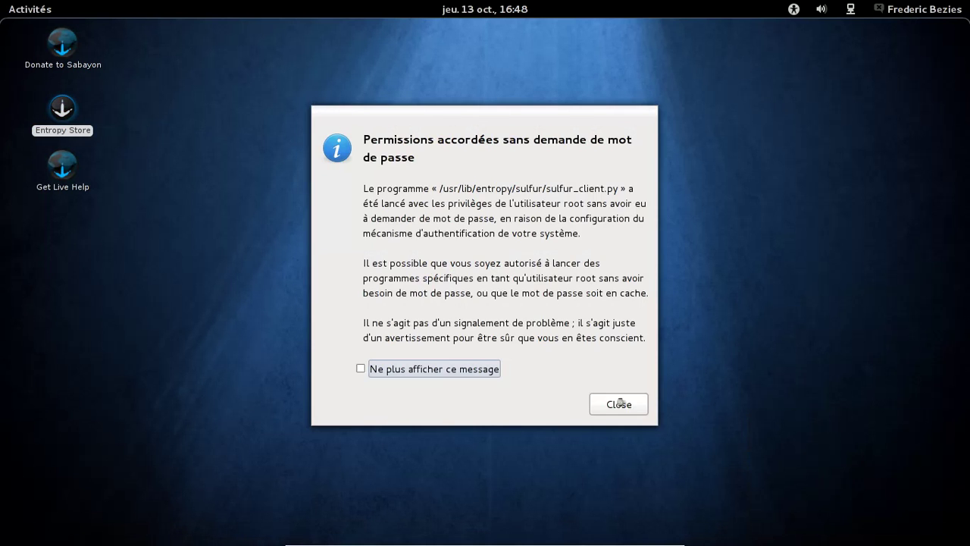
click(625, 404)
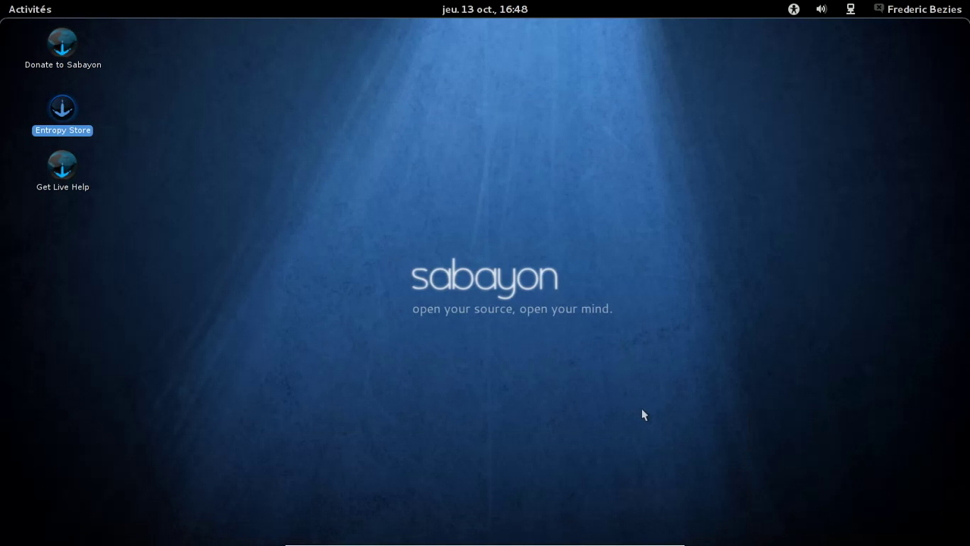
click(580, 299)
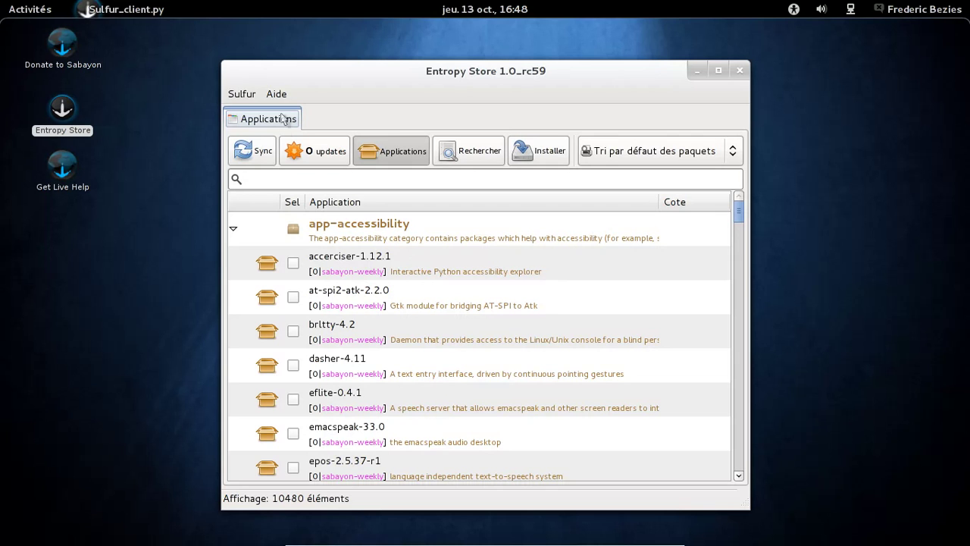
- Enable the Entropy Store's advanced mode and filter the package list for fluxbox
click(244, 97)
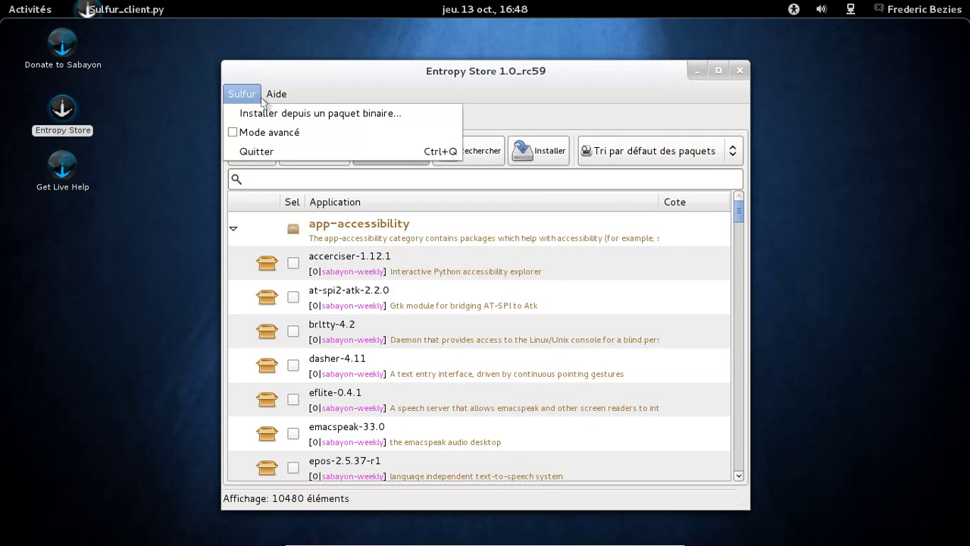
click(262, 133)
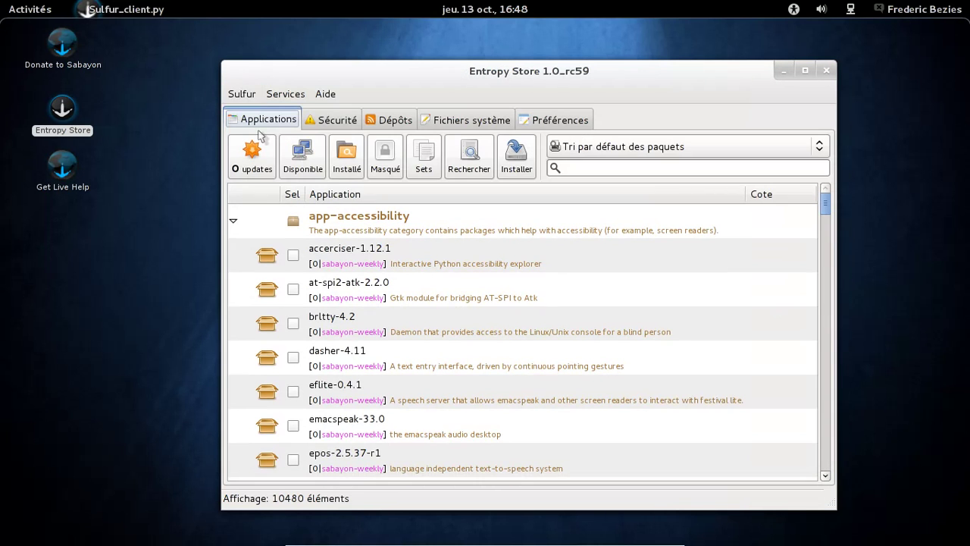
click(619, 166)
text(fl)
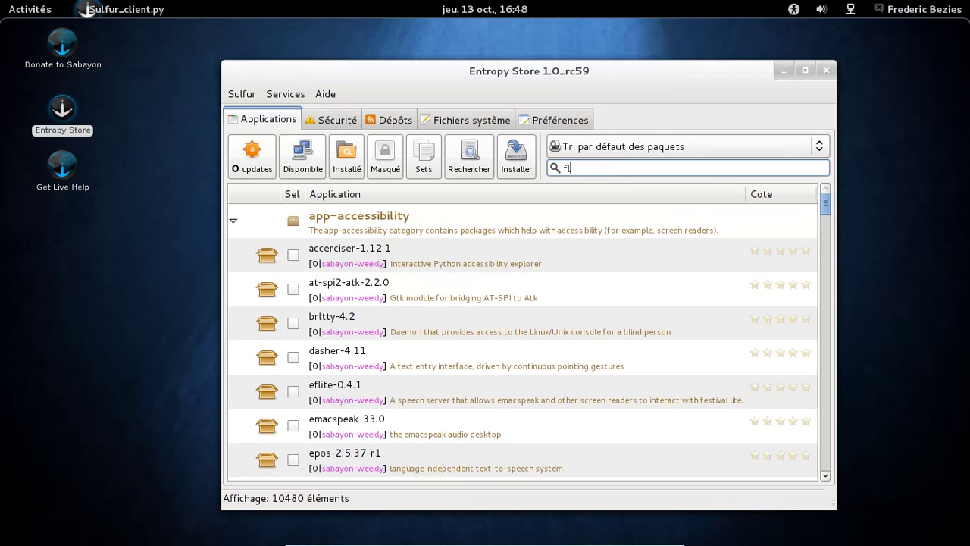
text(uxbox)
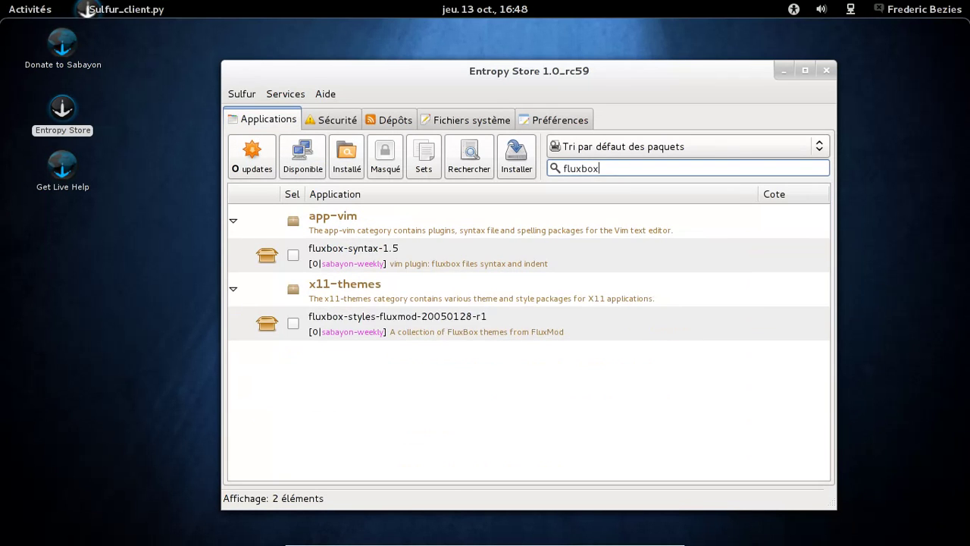
- View the packages queued for installation and clear the fluxbox filter
click(526, 170)
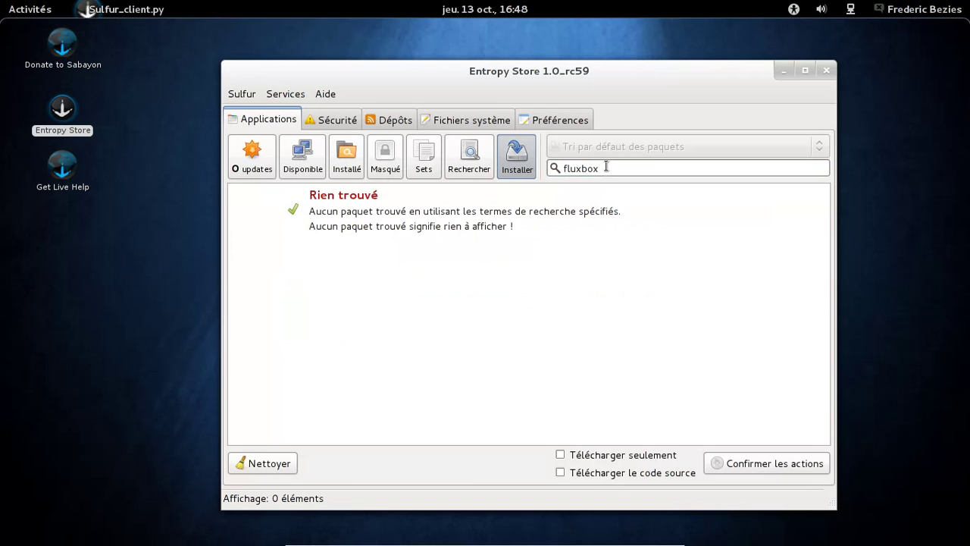
click(506, 169)
key(BackSpace)
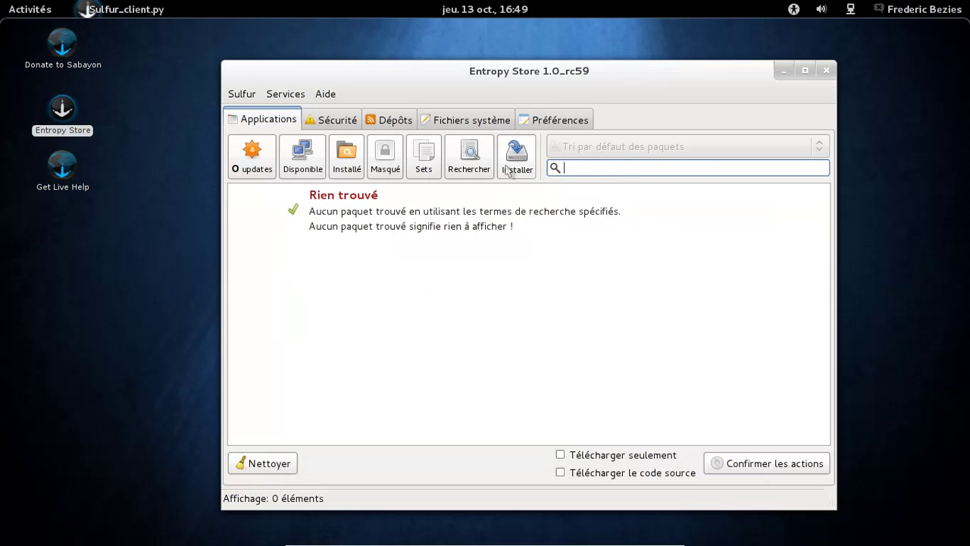
click(506, 170)
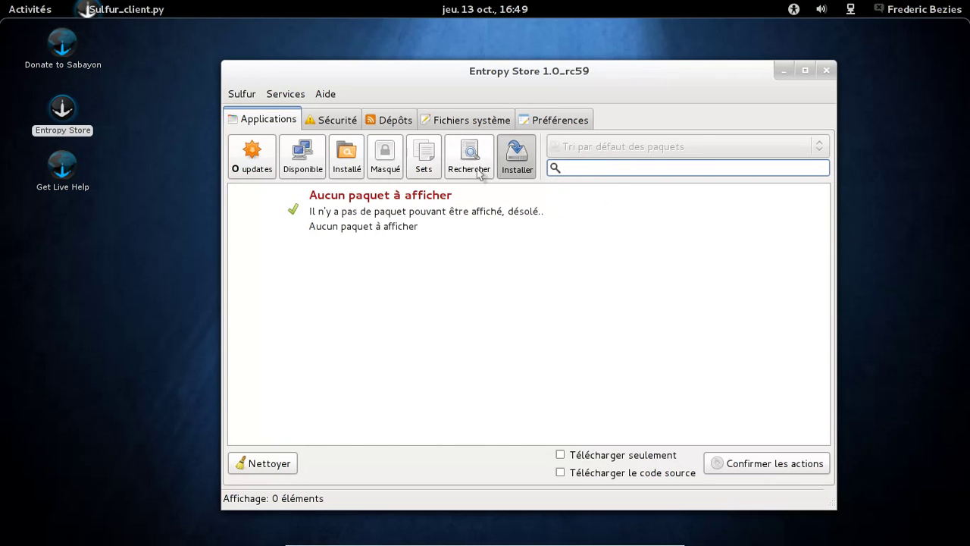
click(510, 172)
click(509, 174)
- Filter the packages in the installation queue view for java
click(297, 164)
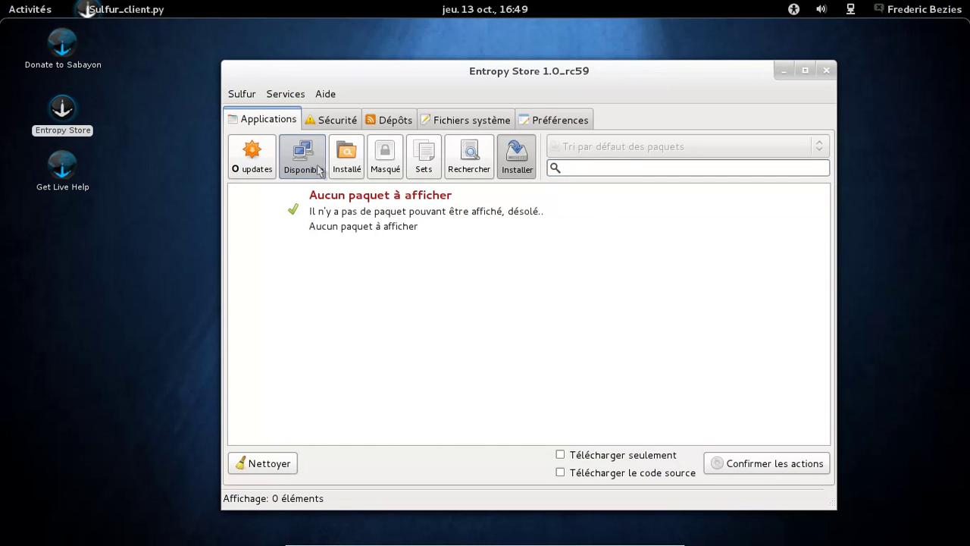
click(516, 168)
click(512, 168)
click(568, 167)
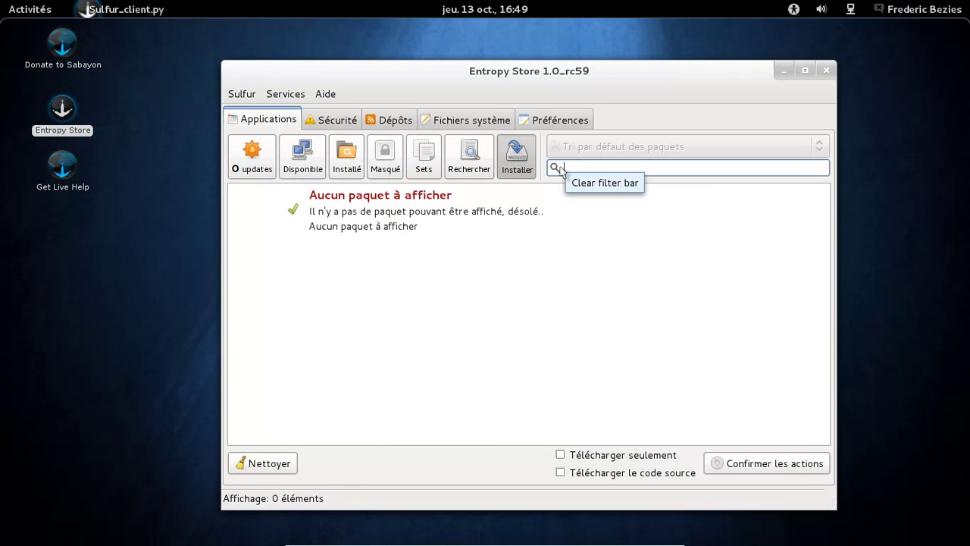
text(java)
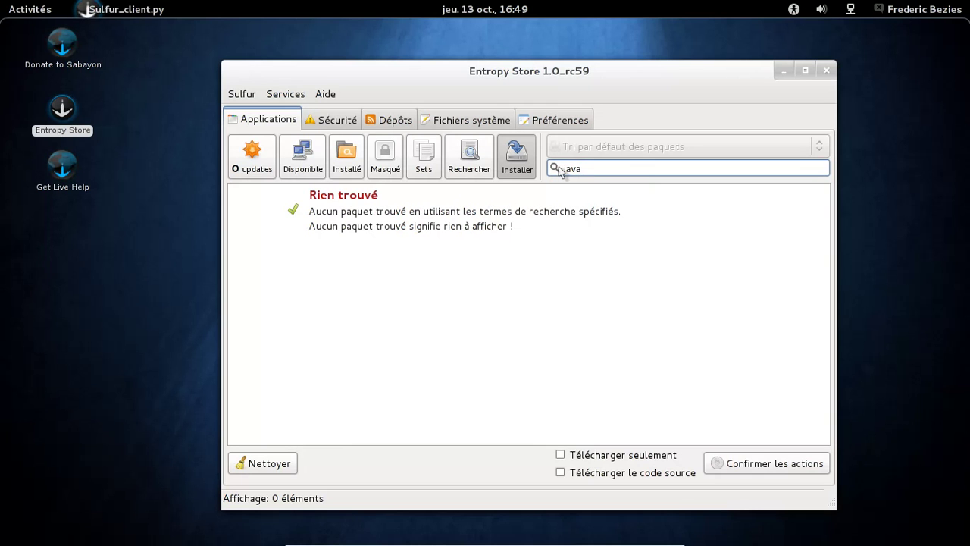
- List the available packages matching java and look through the results
click(323, 164)
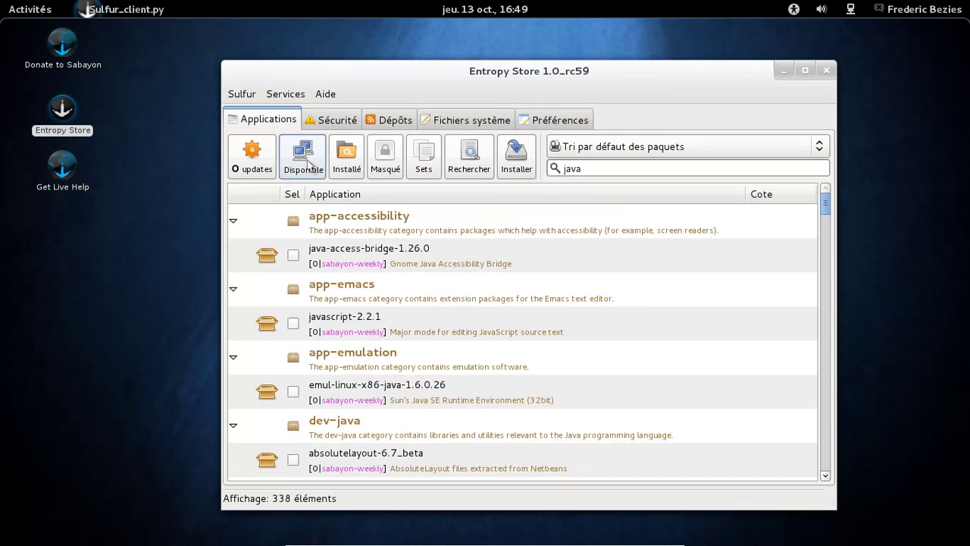
scroll(635, 311, down, 7)
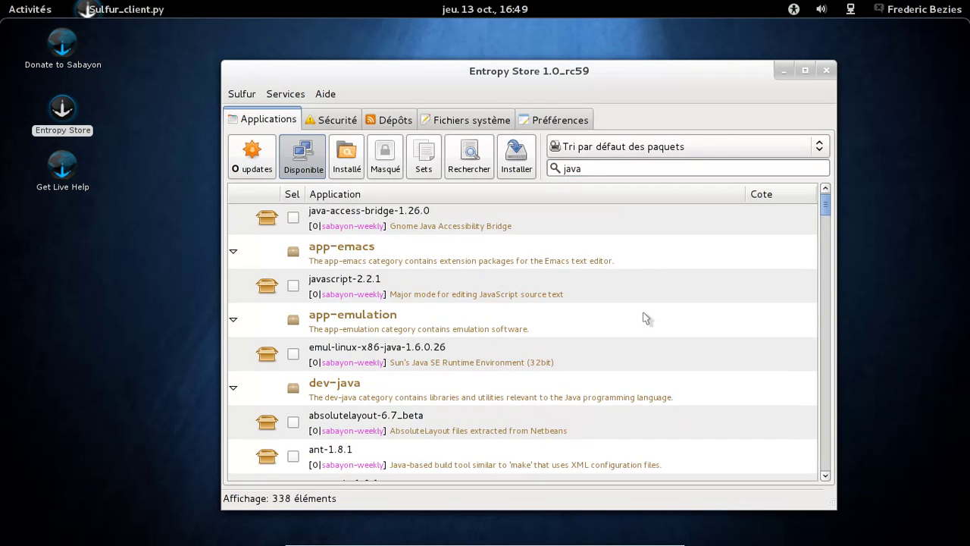
scroll(633, 305, down, 16)
scroll(633, 310, down, 4)
- Filter the available packages for jre instead of java
click(600, 170)
key(BackSpace)
key(BackSpace)
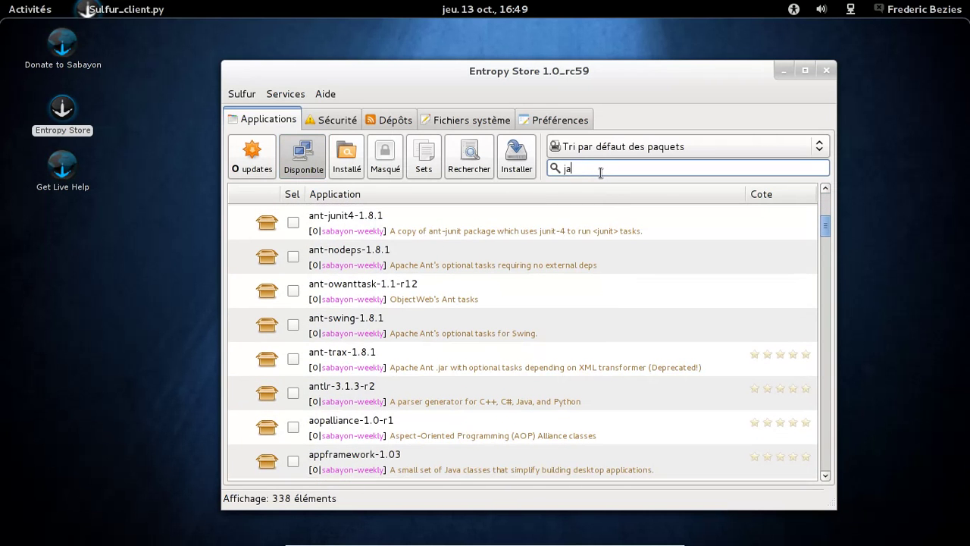
key(BackSpace)
text(re)
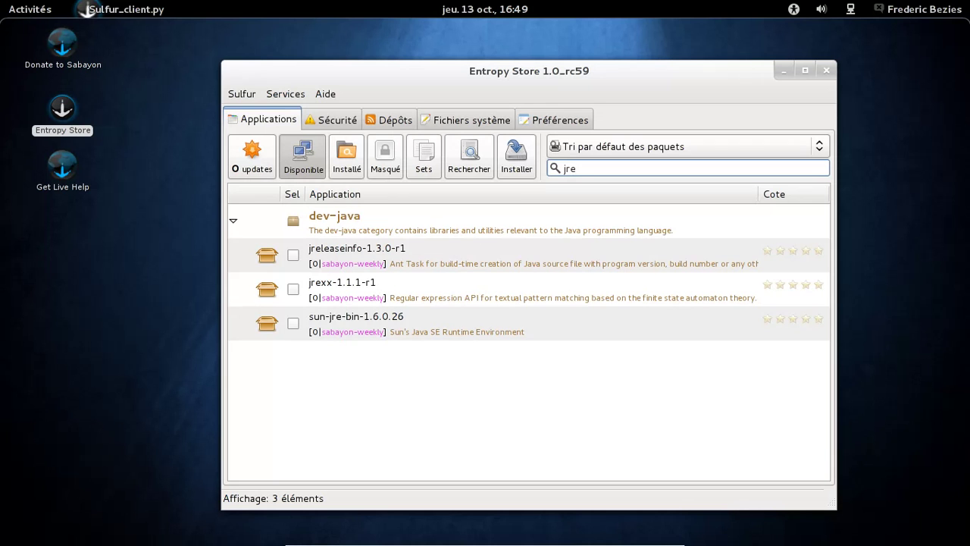
- Replace the package filter with flash to find Flash-related packages
key(BackSpace)
key(BackSpace)
key(BackSpace)
text(flash)
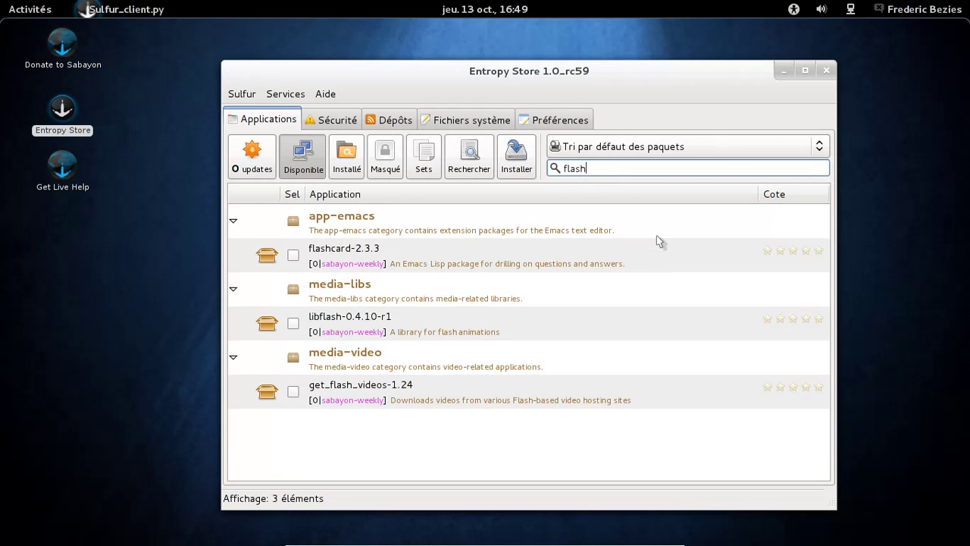
- Search the available packages for mozilla
double_click(611, 168)
key(BackSpace)
text(mozilla)
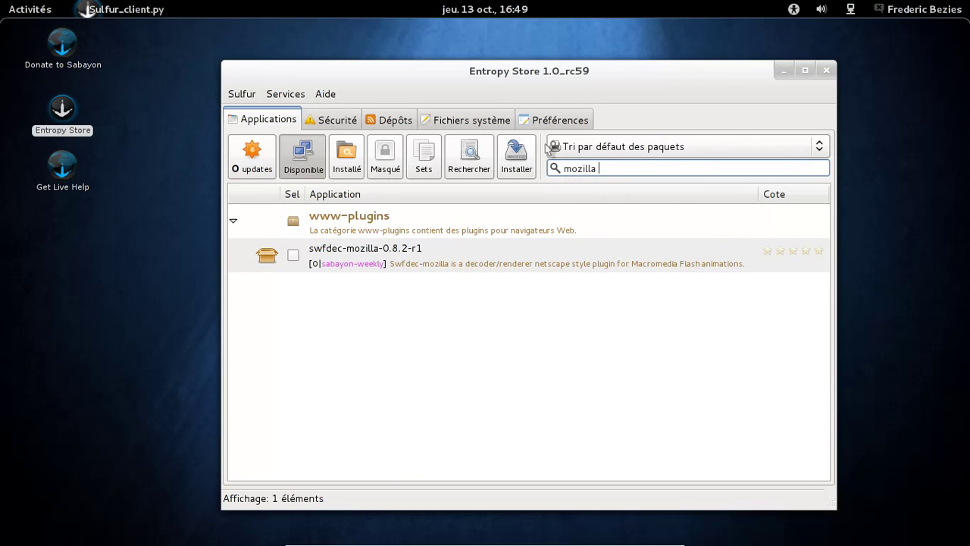
- Filter the available packages for firefox
key(BackSpace)
key(BackSpace)
key(BackSpace)
key(BackSpace)
key(BackSpace)
key(BackSpace)
key(BackSpace)
text(firefox)
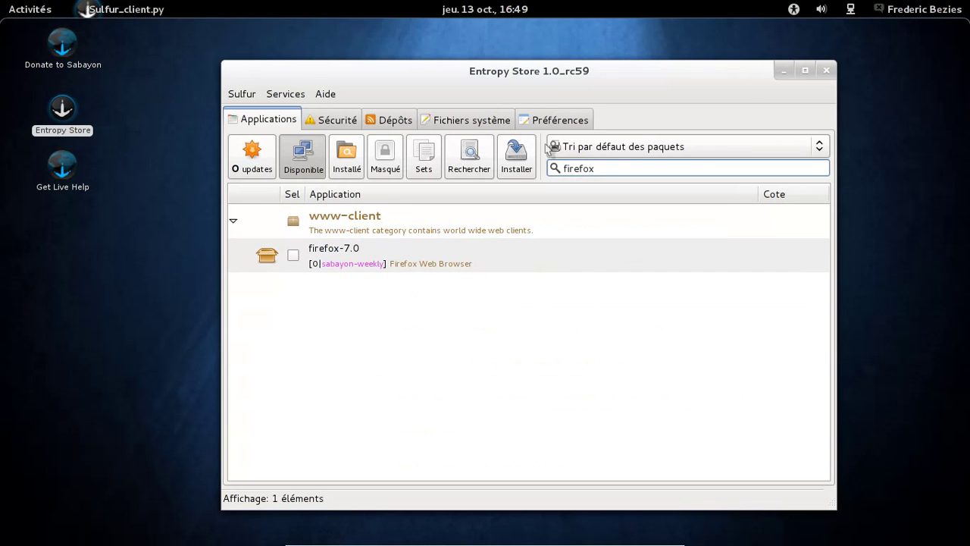
- Mark firefox-7.0 for installation, review the installation queue and confirm the actions
click(292, 256)
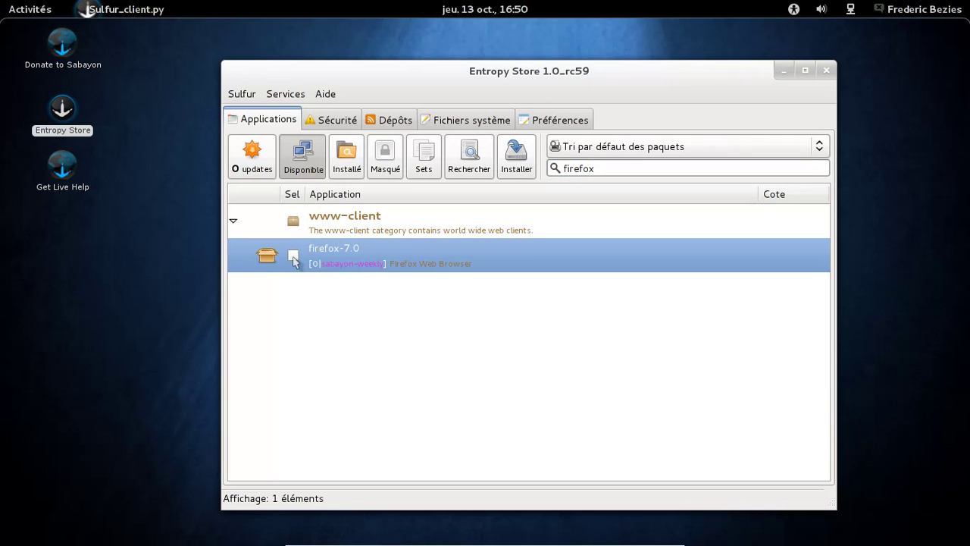
right_click(292, 256)
click(307, 268)
click(530, 157)
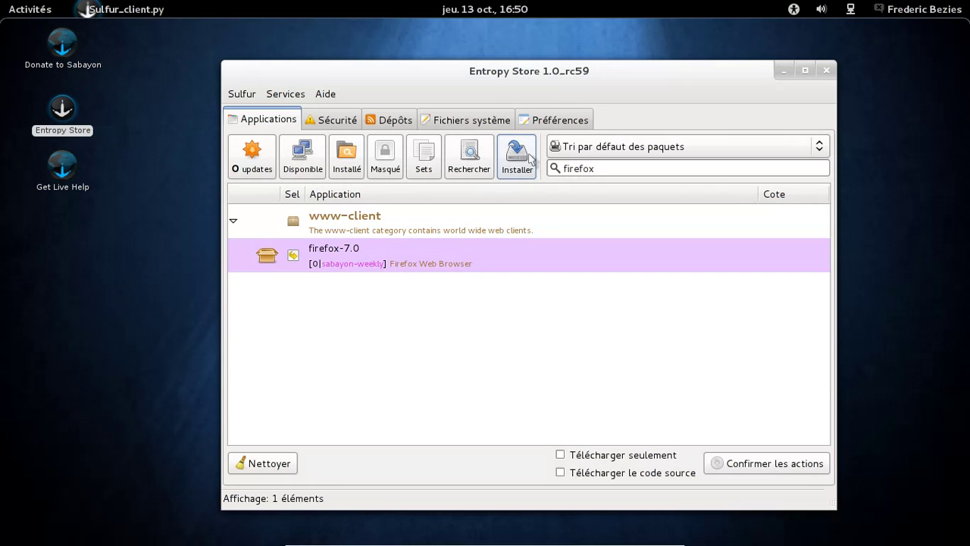
click(748, 466)
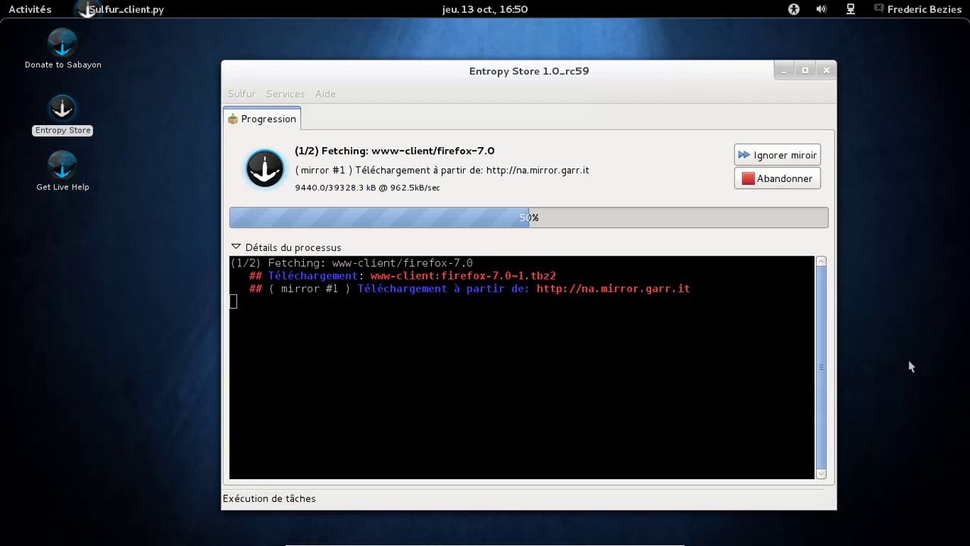
- Close the Chromium window from the activities overview and show the installed applications
mouse_move(2, 6)
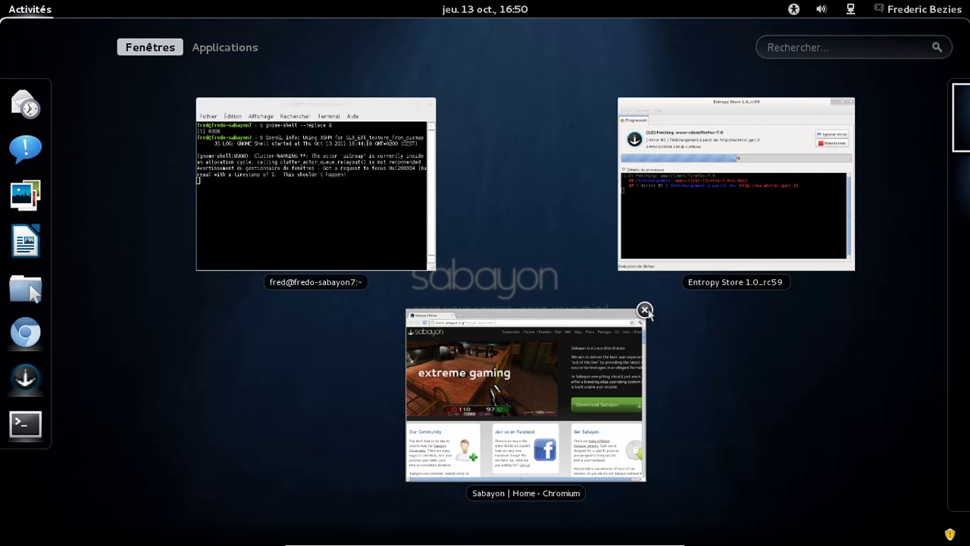
click(644, 310)
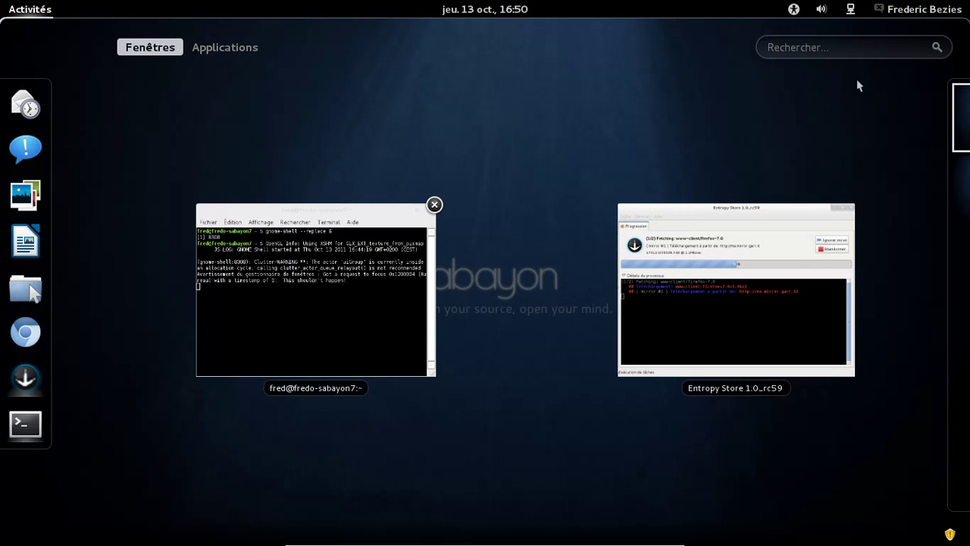
click(226, 48)
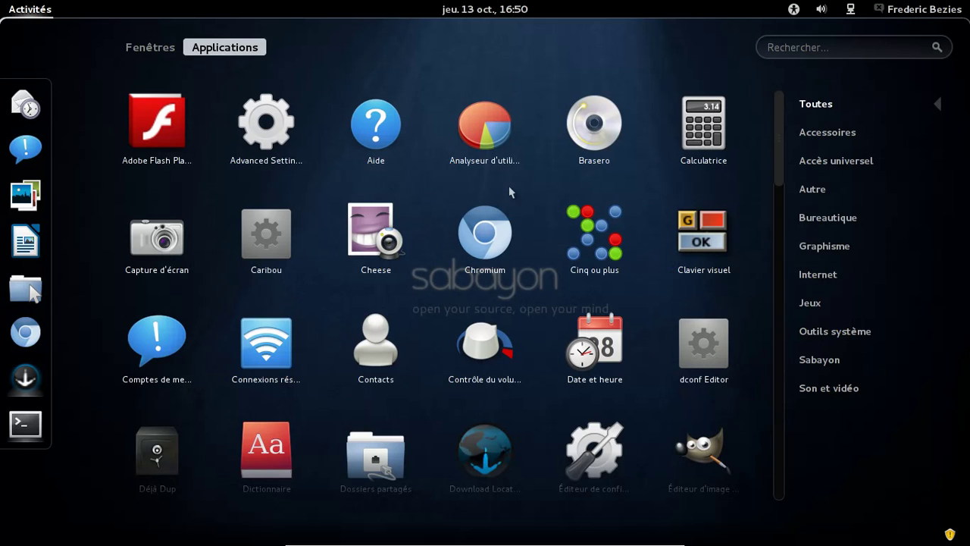
- Browse the application categories, including Bureautique, Graphisme, Internet, Jeux, Outils système, Sabayon, Son et vidéo, Accessoires and Autre
click(823, 220)
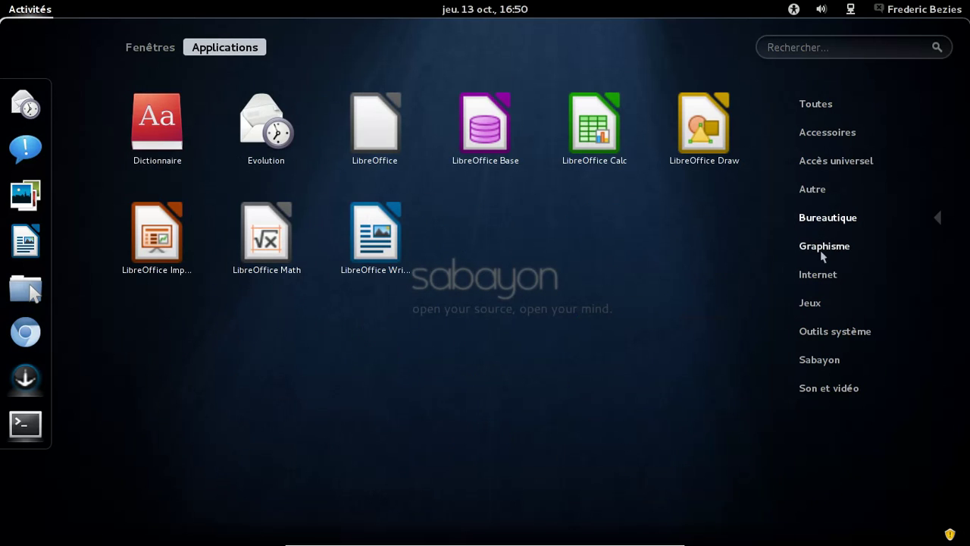
click(822, 251)
click(823, 277)
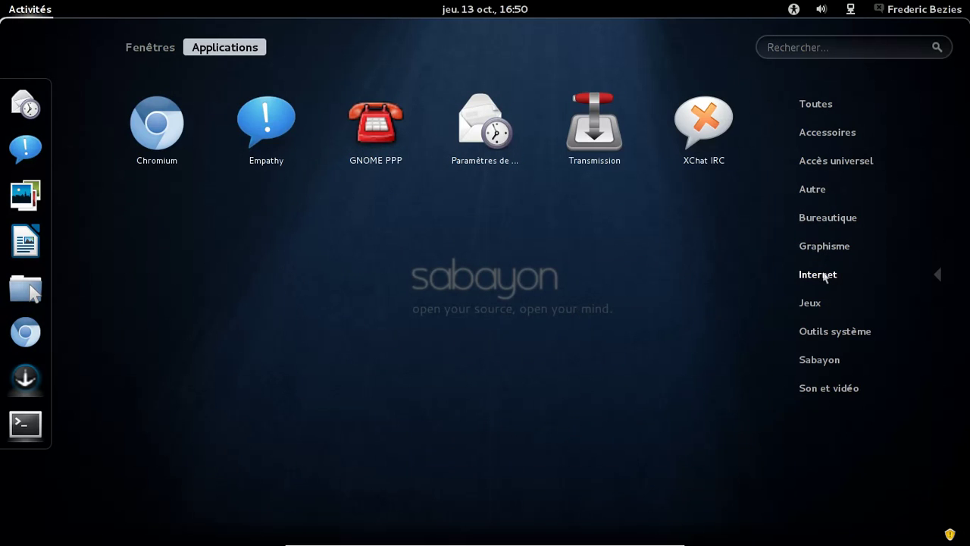
click(824, 302)
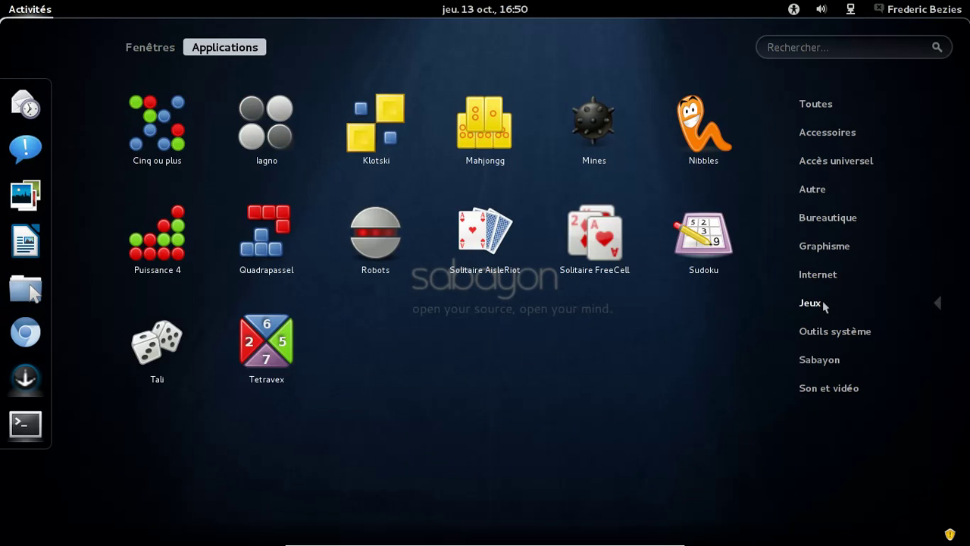
click(832, 335)
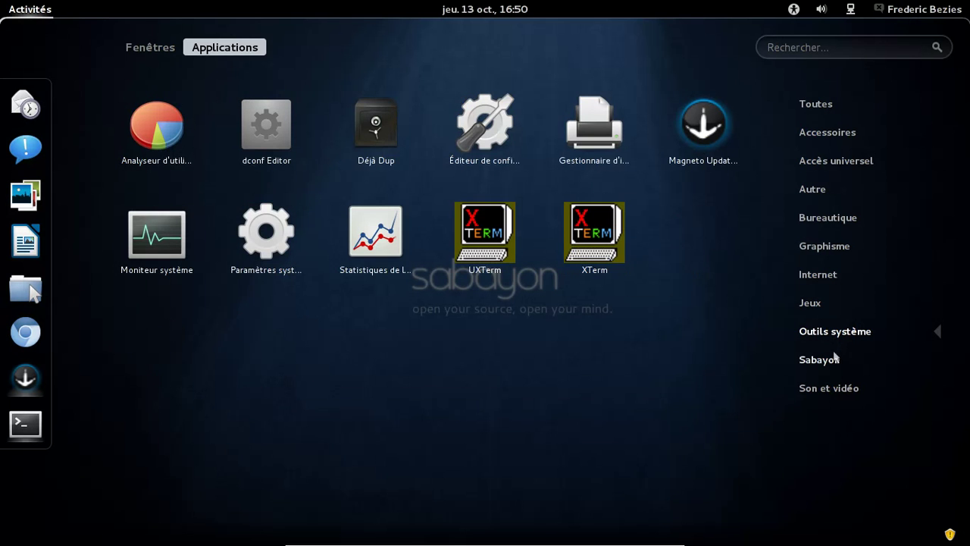
click(834, 363)
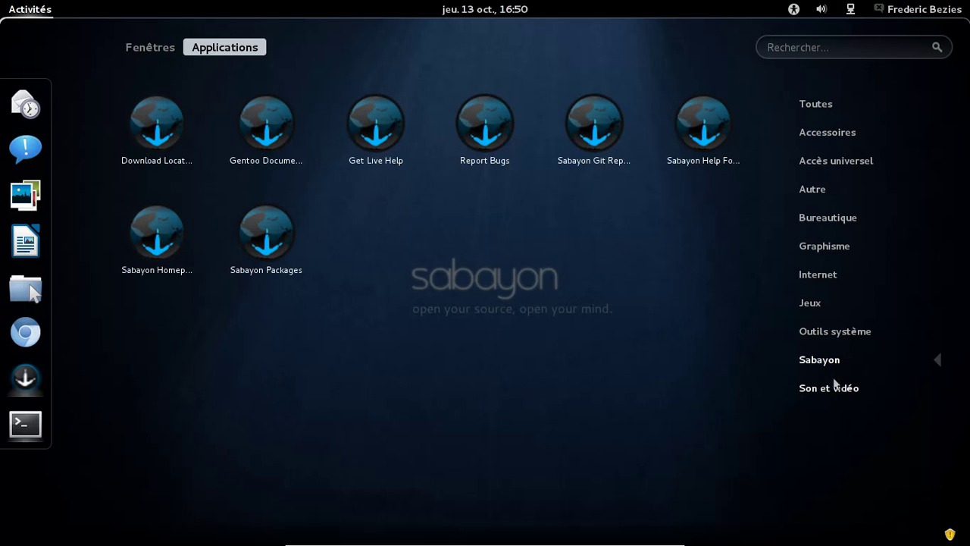
click(834, 390)
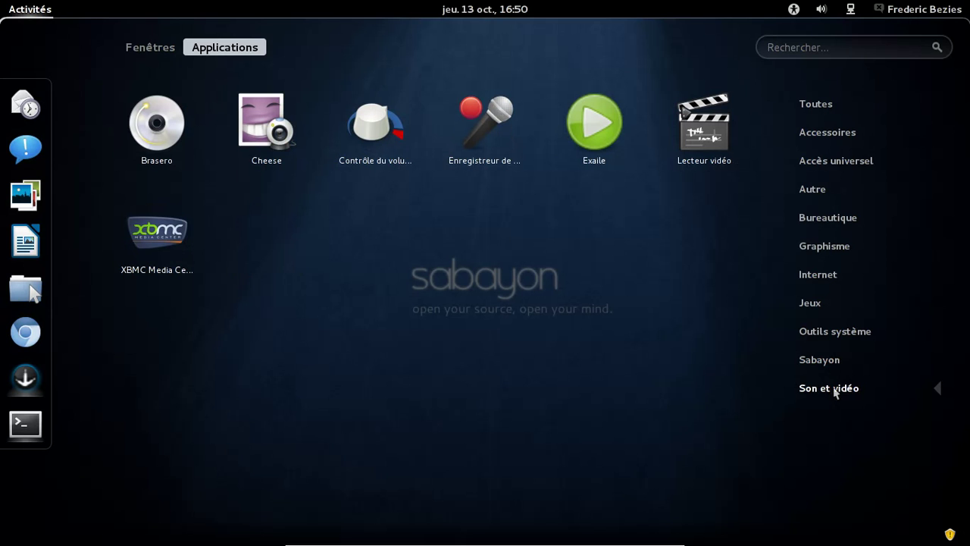
click(819, 135)
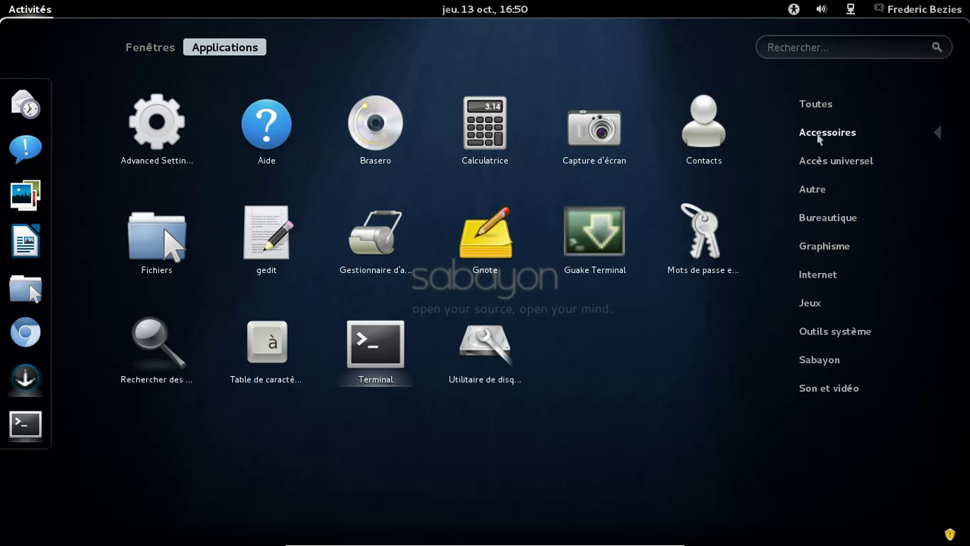
click(820, 162)
click(819, 195)
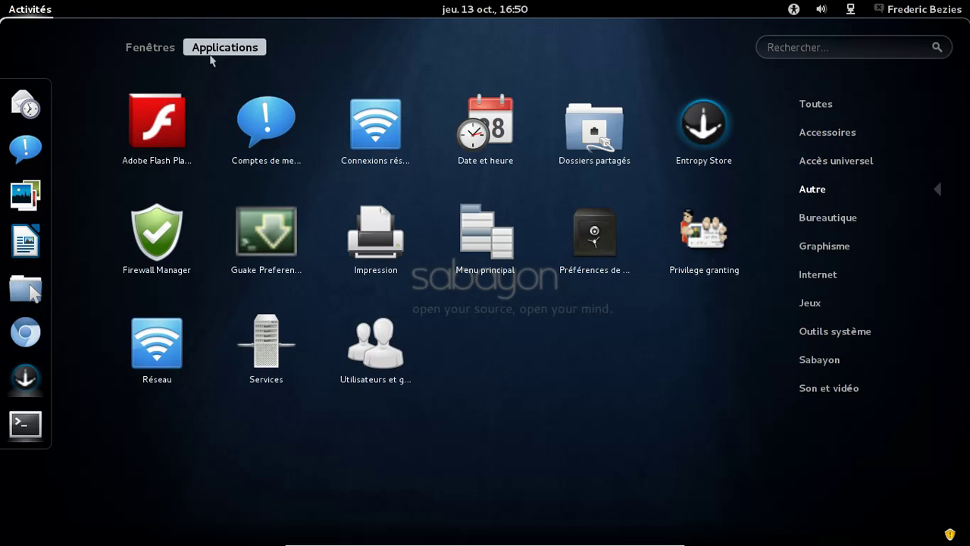
- Switch back to the Entropy Store window and filter the updates list for gnome shell
click(161, 47)
click(763, 267)
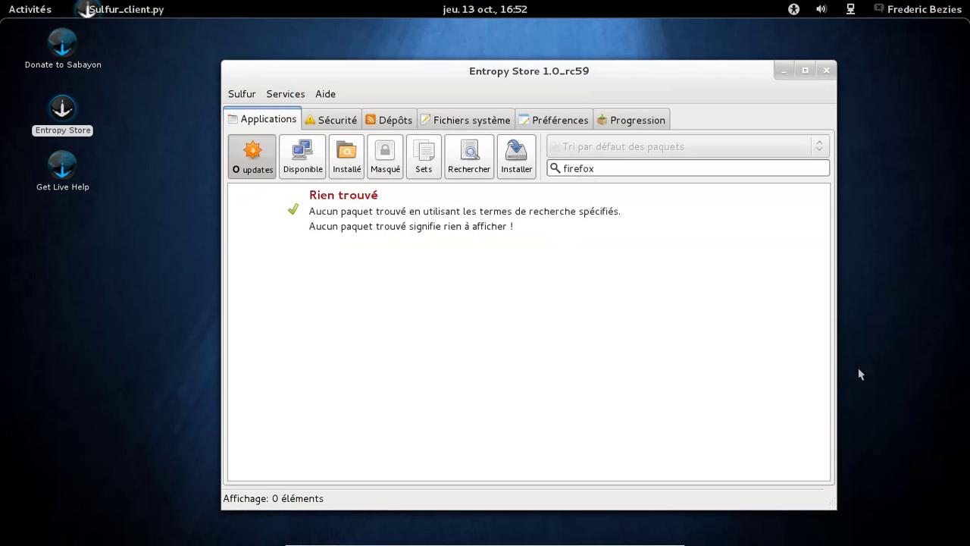
drag(623, 169, 556, 168)
key(BackSpace)
text(gnome shell)
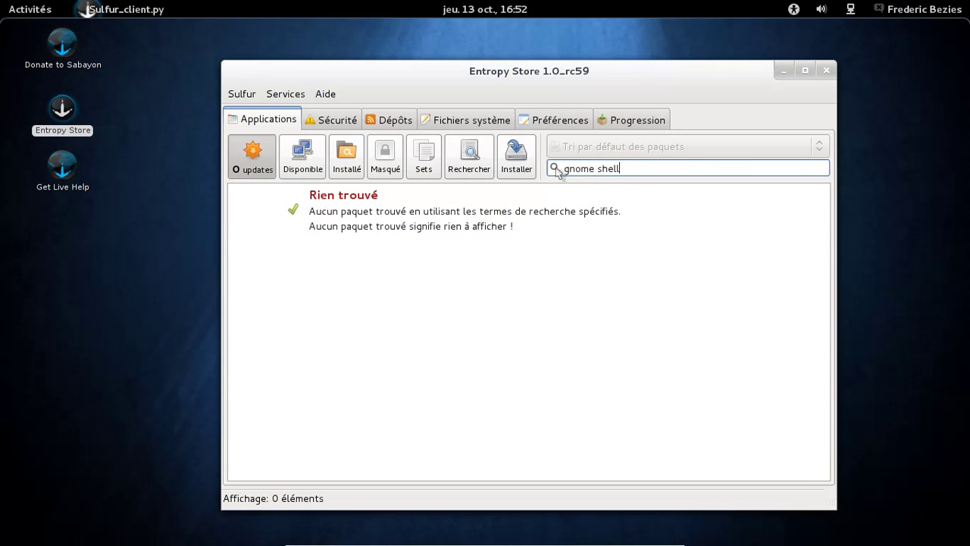
- Run an Entropy search by name for gnome shell
click(482, 161)
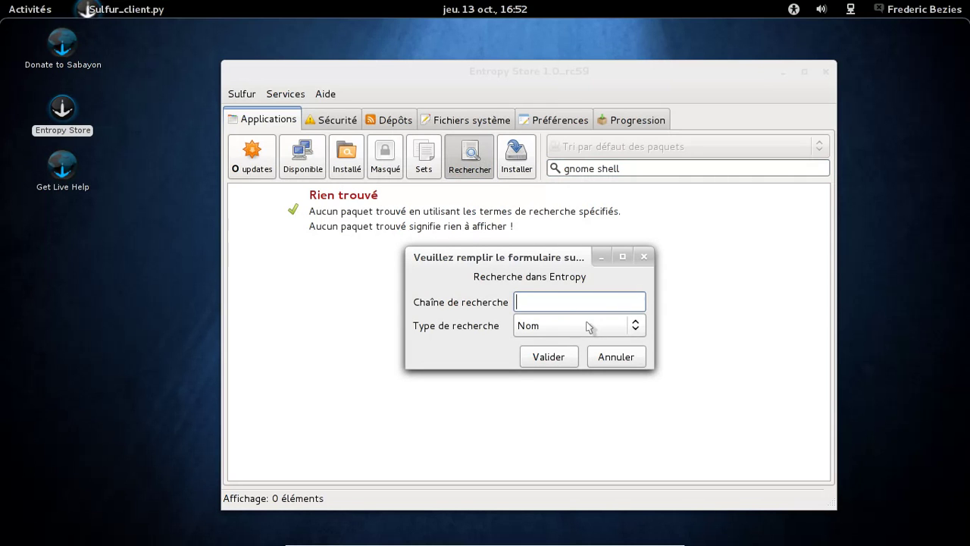
text(gnome shell)
key(Return)
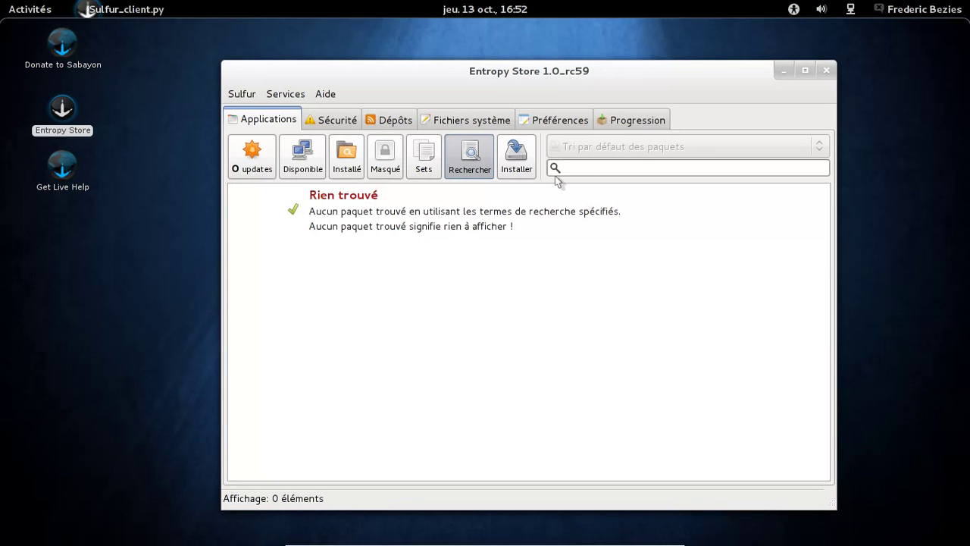
- Filter for extension and list the matching available packages
click(589, 168)
text(exo)
key(BackSpace)
key(BackSpace)
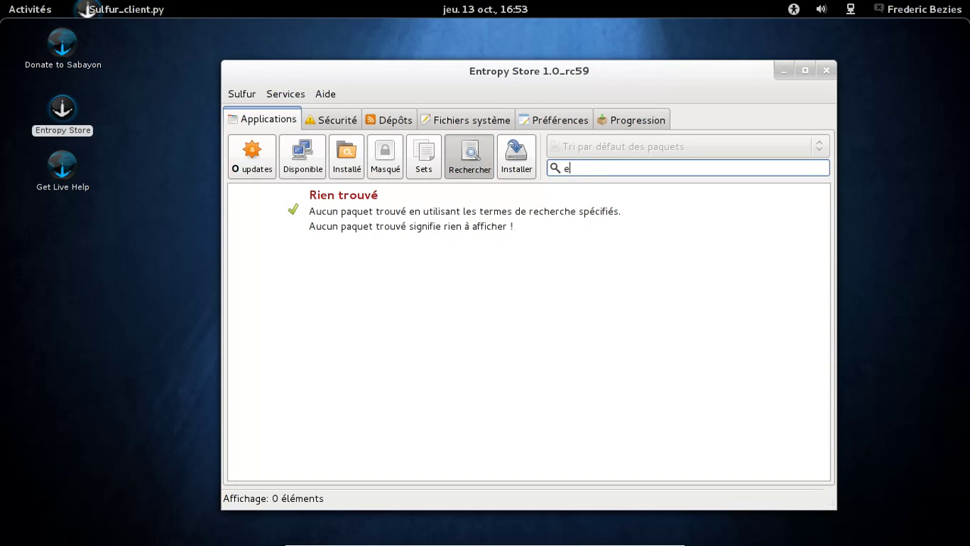
text(xtension)
click(309, 156)
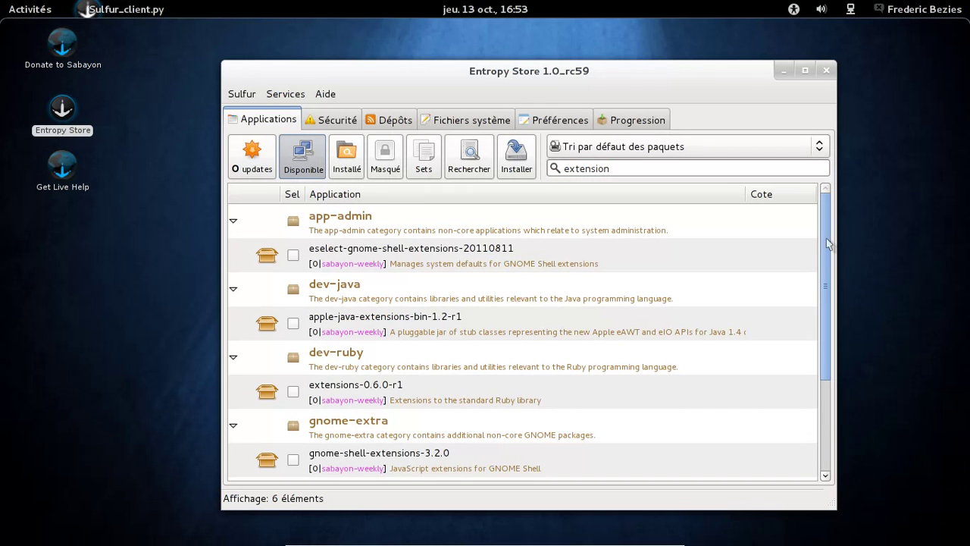
- Clear the extension filter and browse the full list of available packages
click(645, 168)
drag(617, 168, 553, 169)
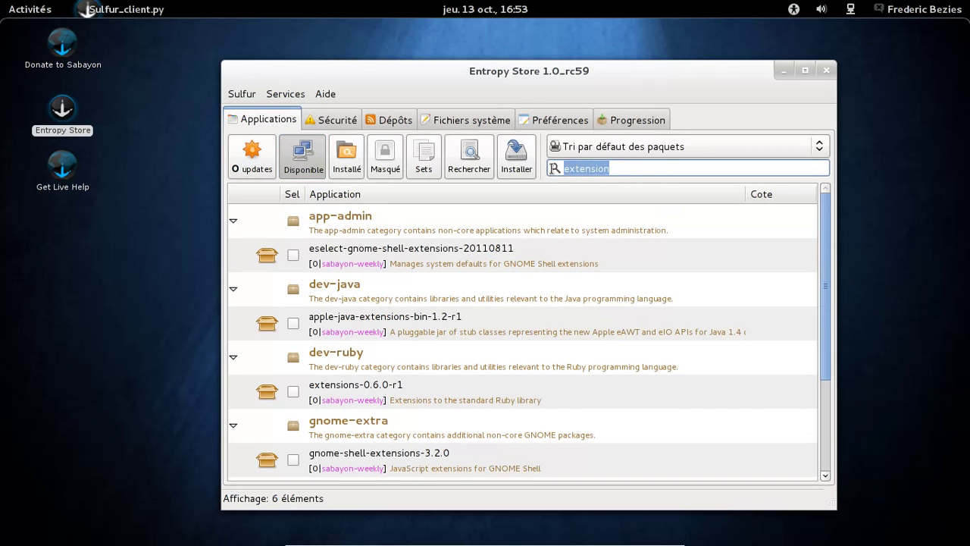
key(BackSpace)
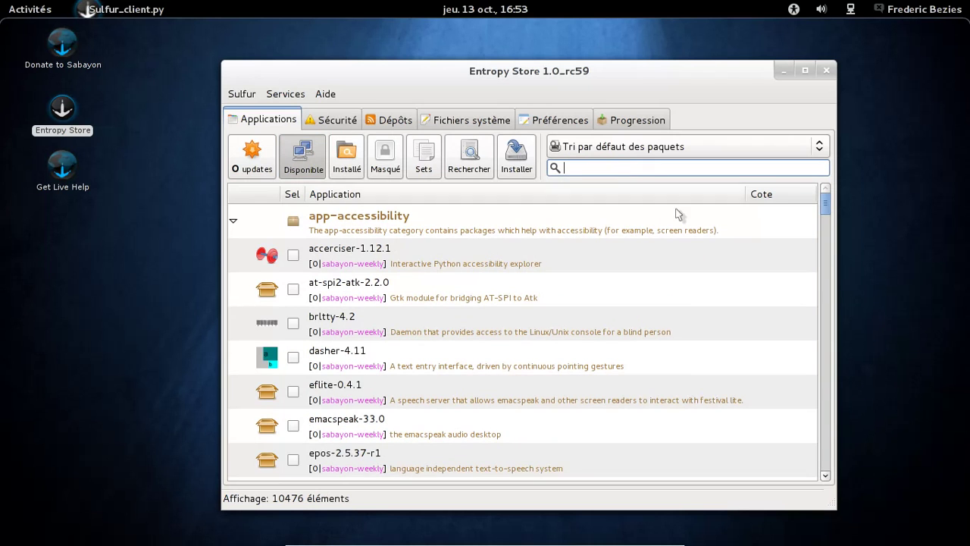
drag(825, 210, 828, 354)
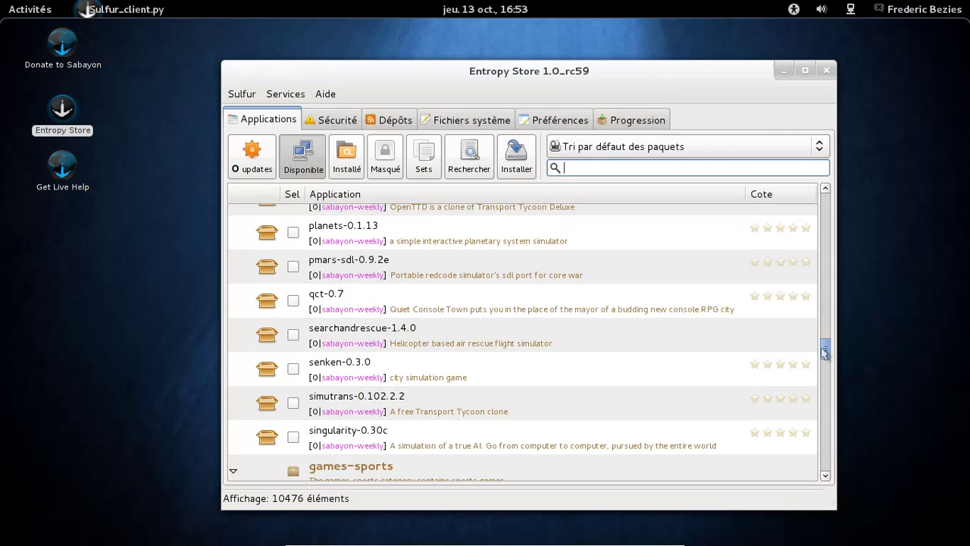
- Switch the Entropy Store back to its simple mode and list all applications
click(255, 97)
click(272, 131)
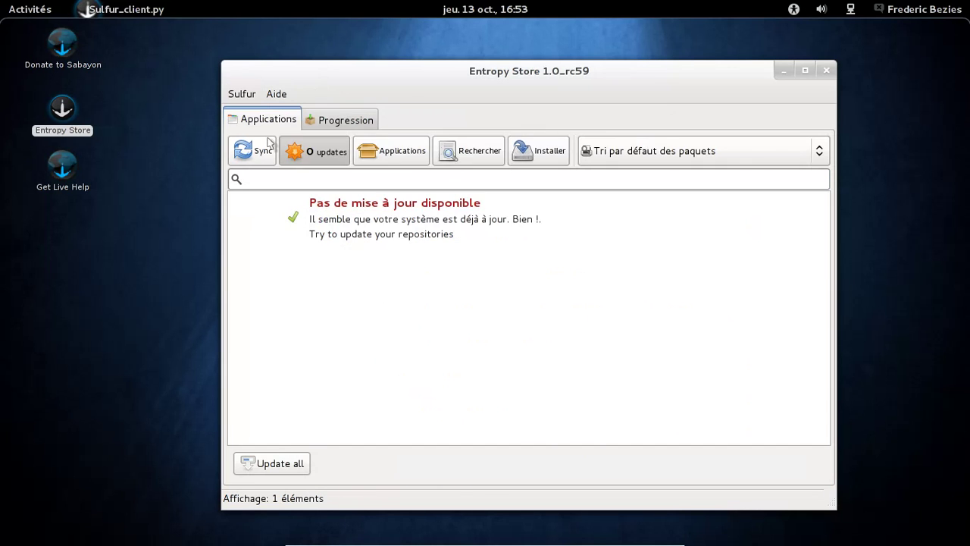
click(398, 155)
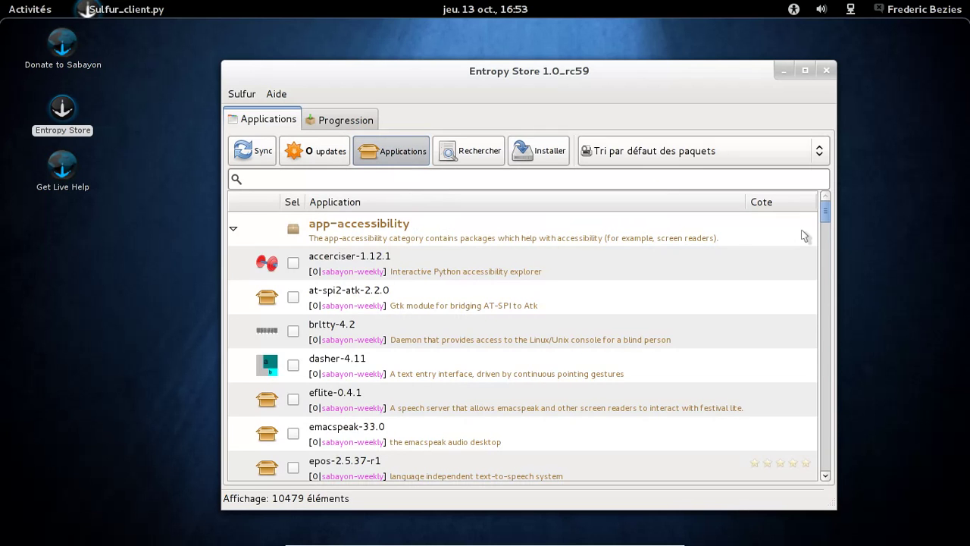
- Filter the applications list for gnome and look through the matching packages
click(828, 235)
drag(829, 237, 828, 261)
click(520, 180)
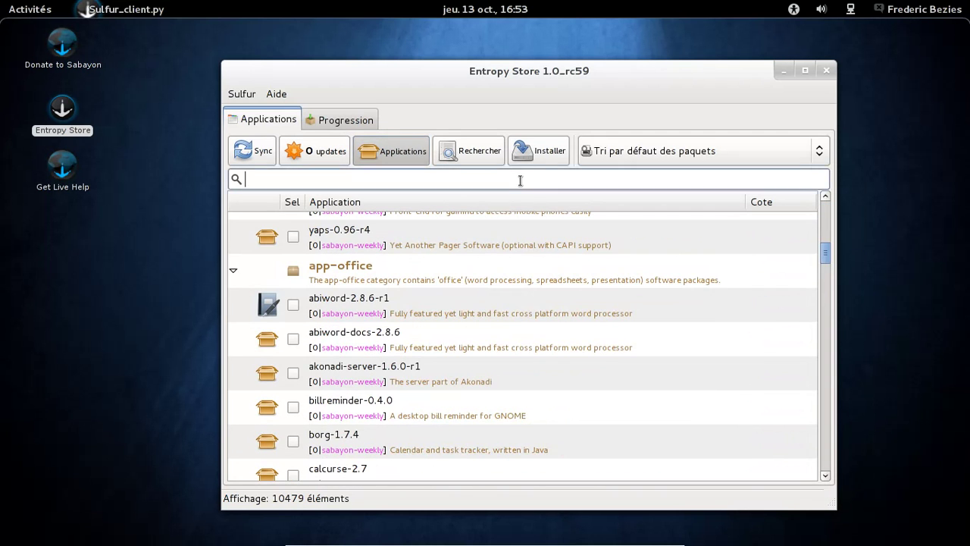
text(gnome)
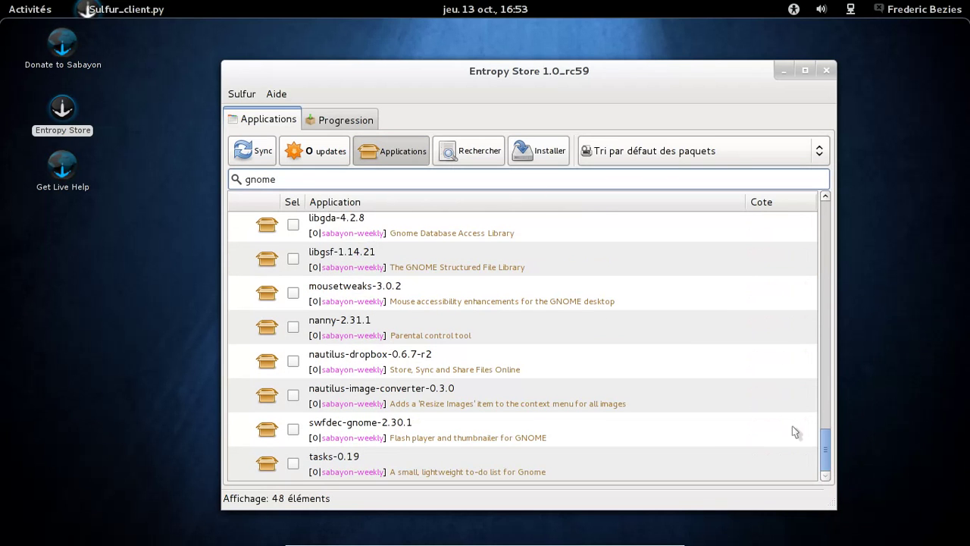
drag(826, 451, 826, 227)
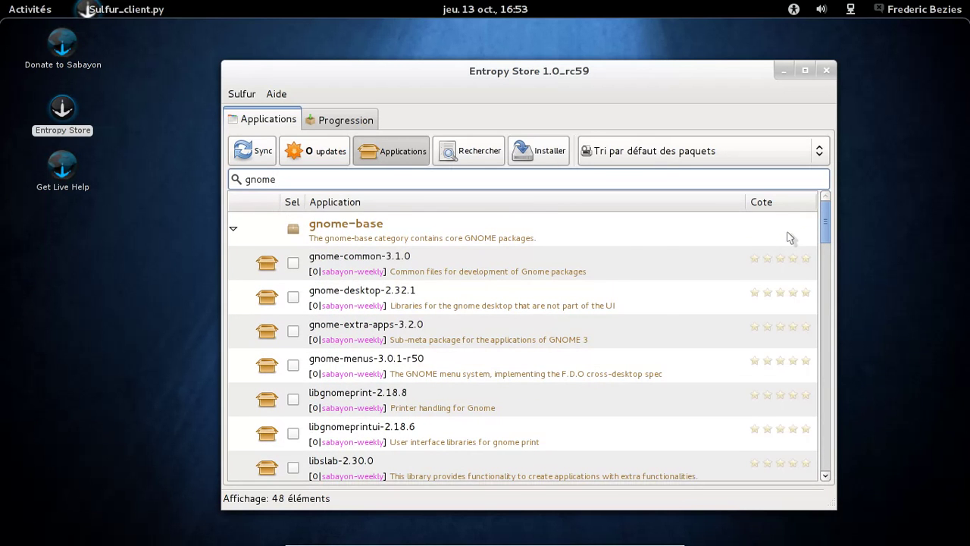
- Look through the filtered gnome packages, select gnome-shell-extensions-3.2.0 and check the installation queue
scroll(791, 238, down, 2)
scroll(790, 238, down, 6)
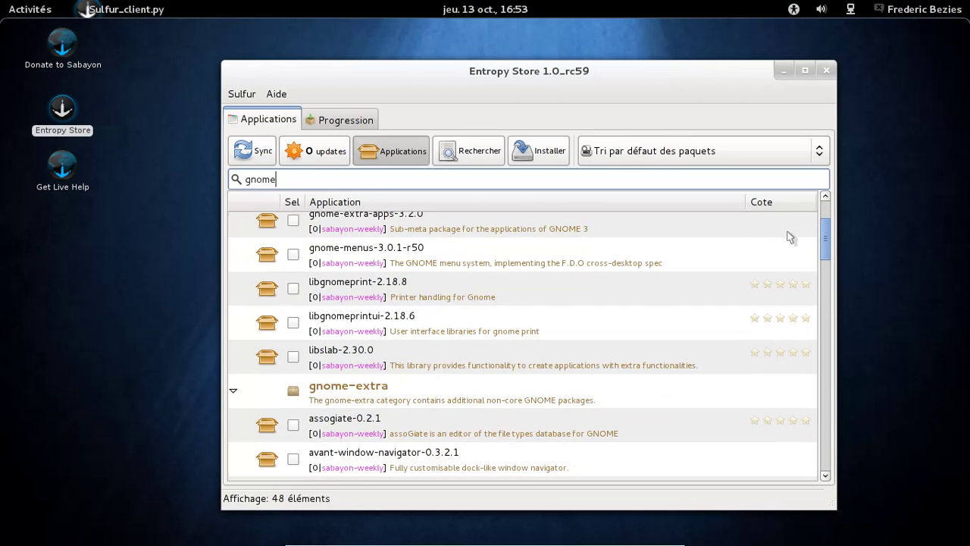
scroll(791, 238, down, 10)
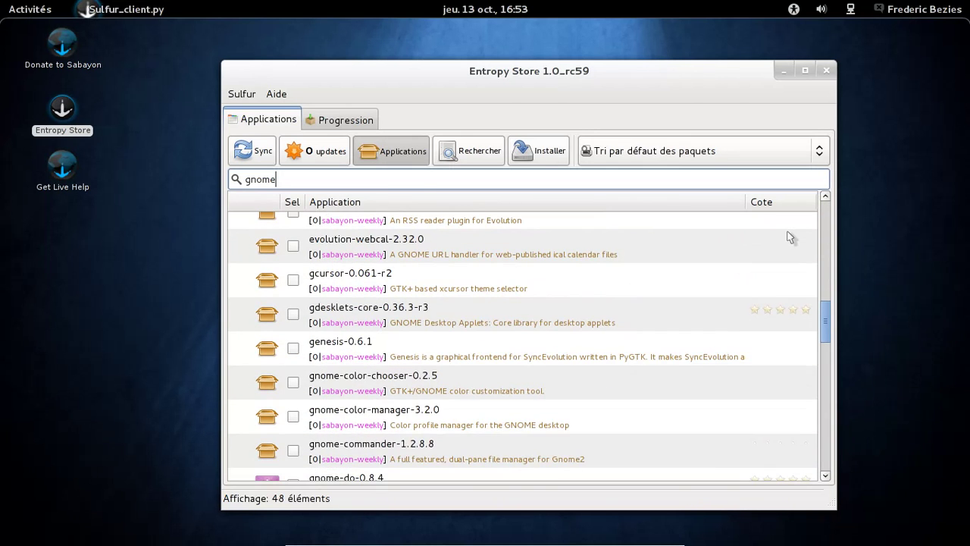
scroll(791, 238, down, 2)
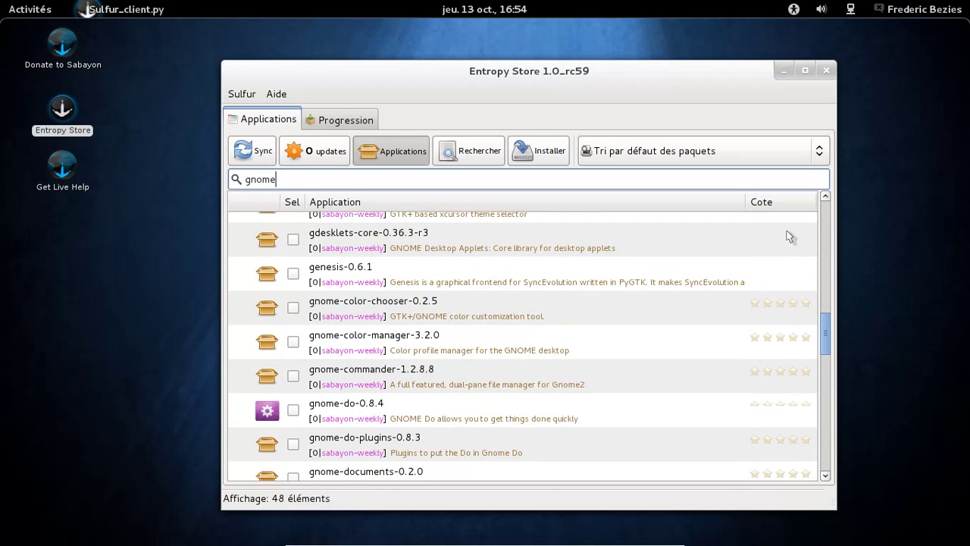
scroll(790, 238, down, 5)
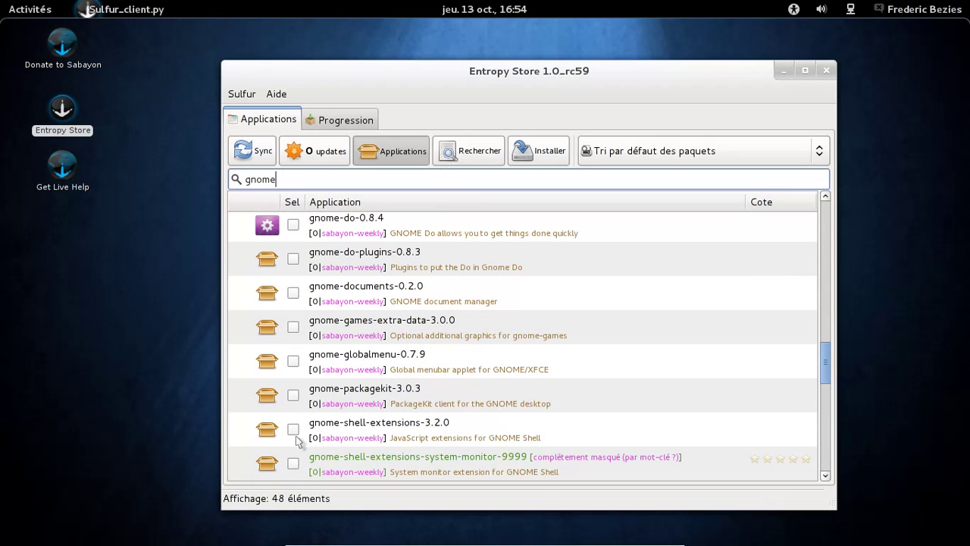
click(297, 440)
scroll(677, 397, down, 2)
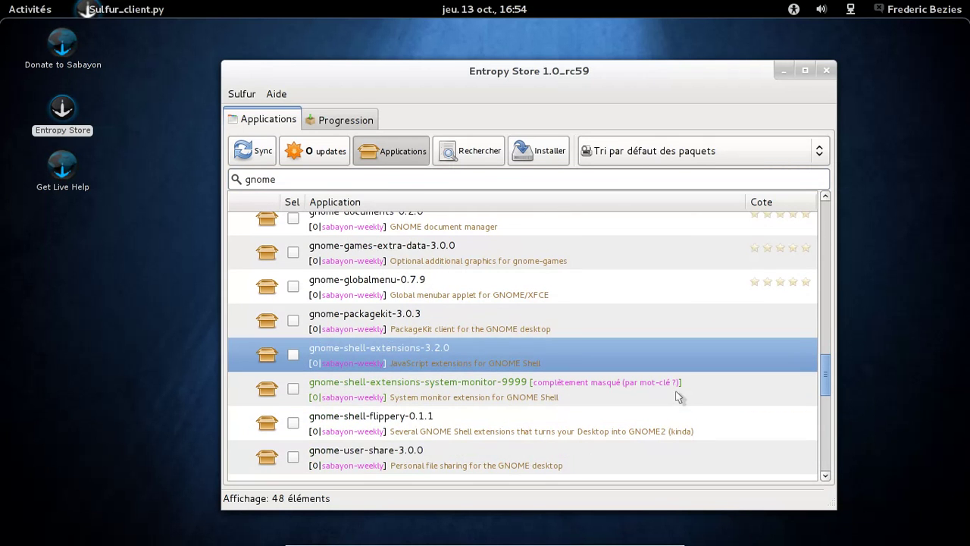
scroll(675, 394, down, 3)
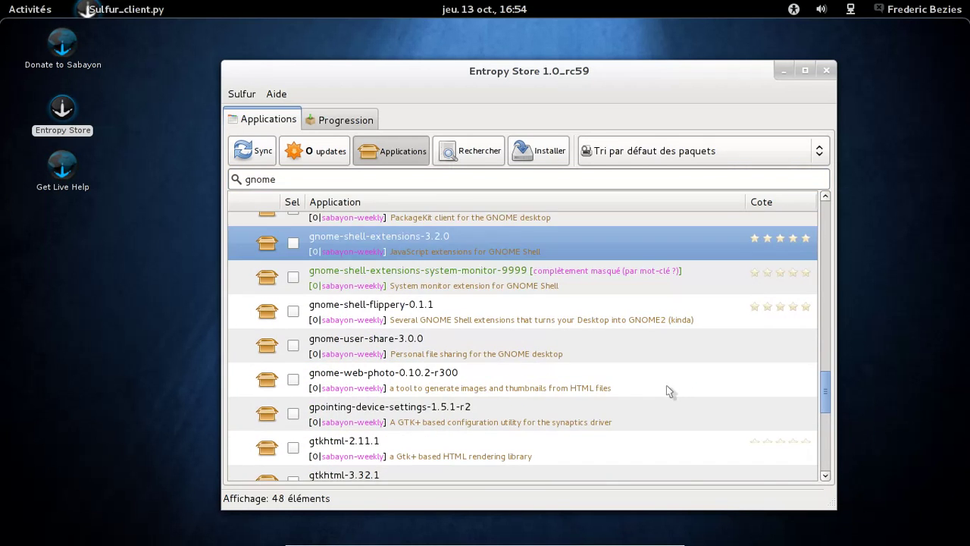
scroll(669, 390, down, 12)
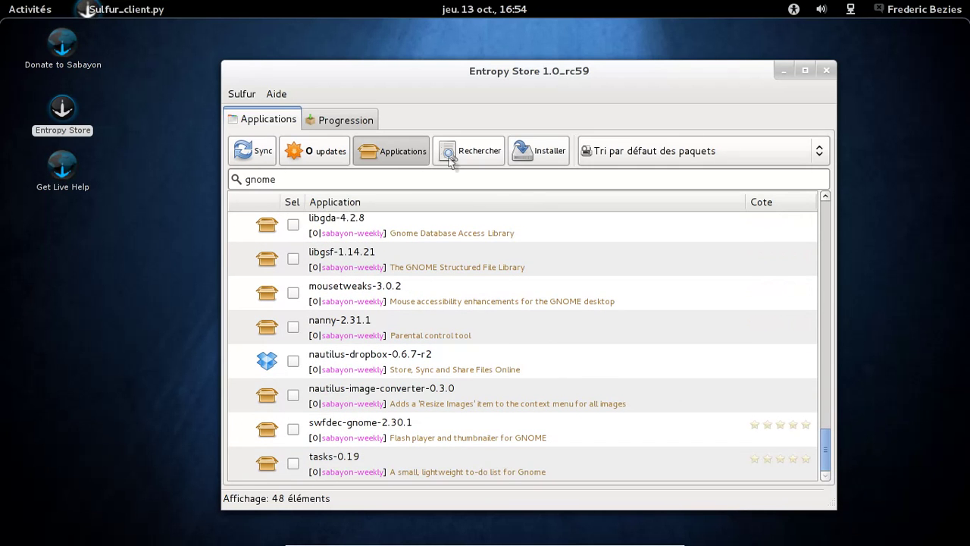
click(553, 152)
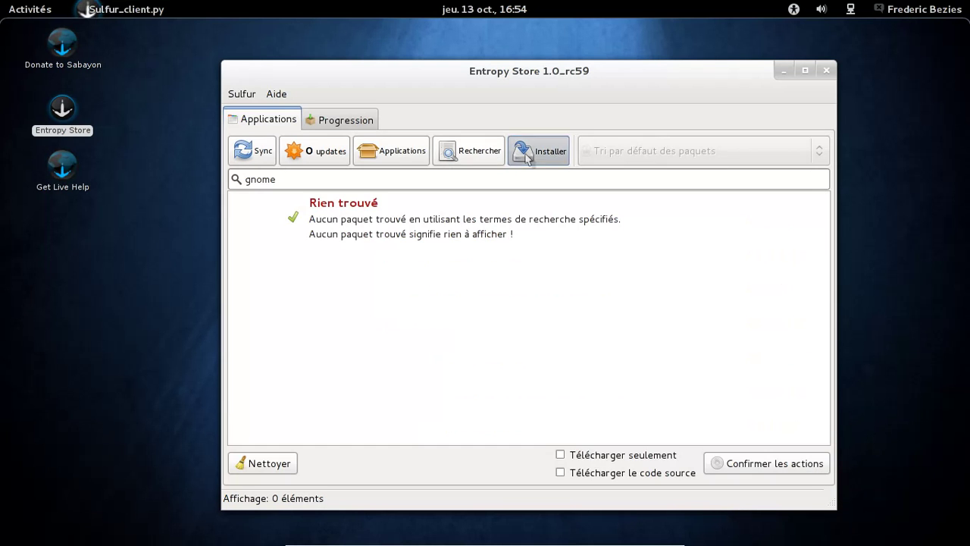
- Mark gnome-shell-extensions-3.2.0 for installation along with its required packages and review the installation queue
click(409, 152)
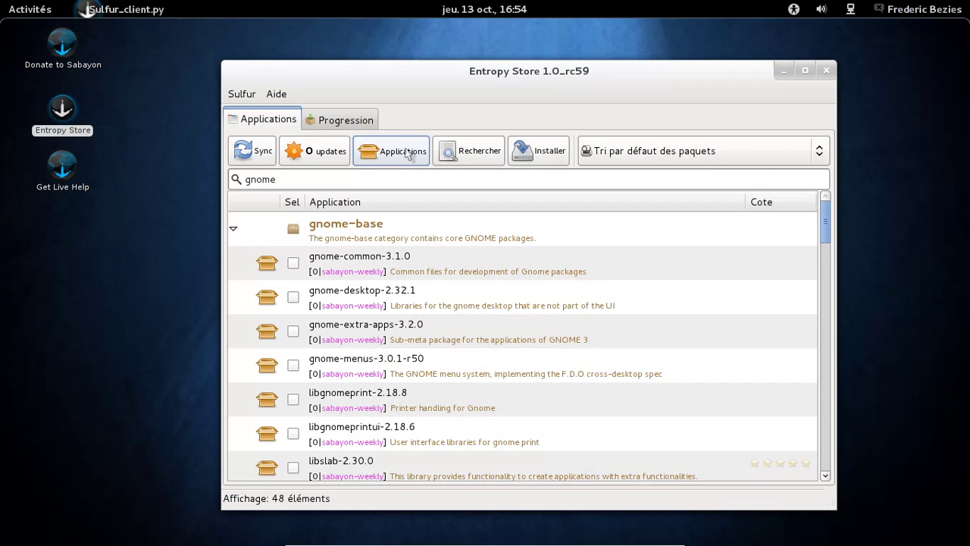
scroll(667, 266, down, 3)
scroll(679, 278, down, 12)
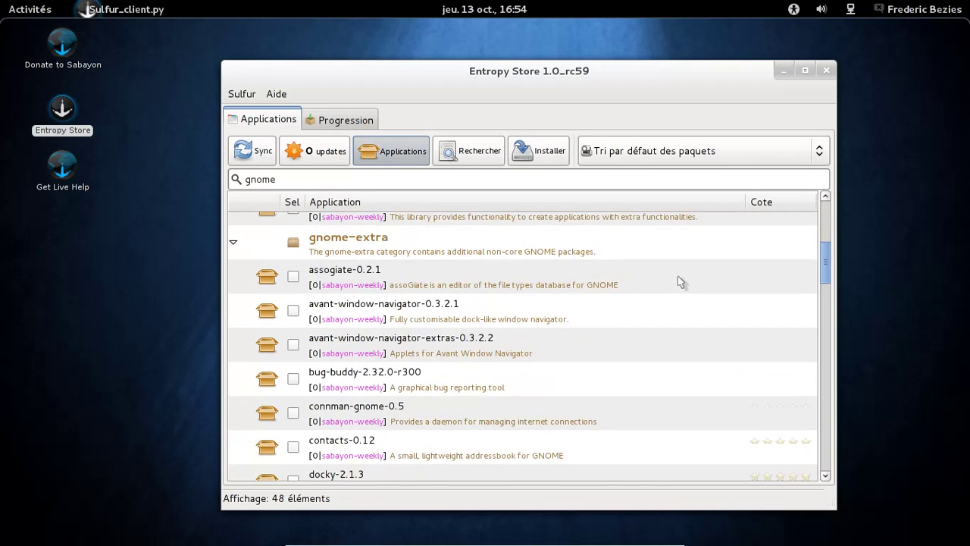
scroll(674, 279, down, 8)
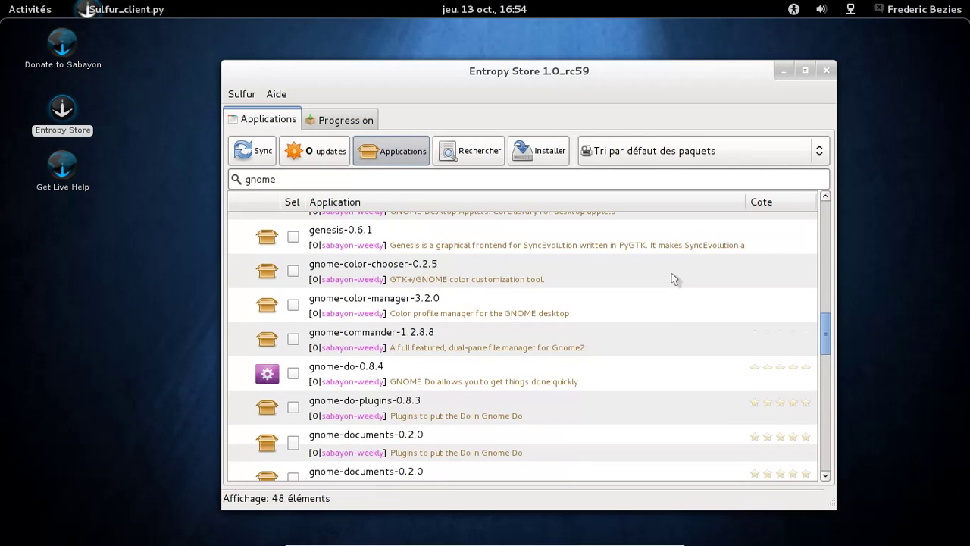
scroll(673, 279, down, 8)
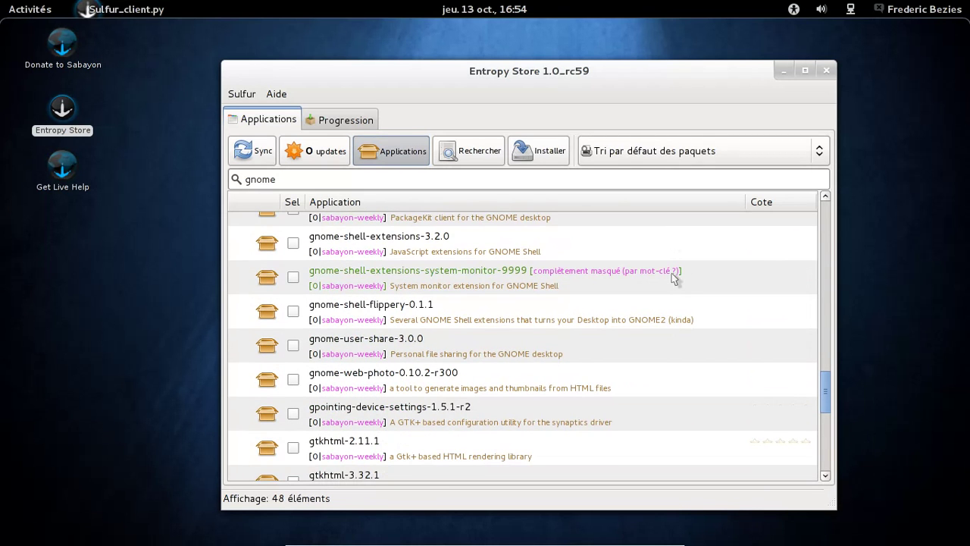
click(295, 246)
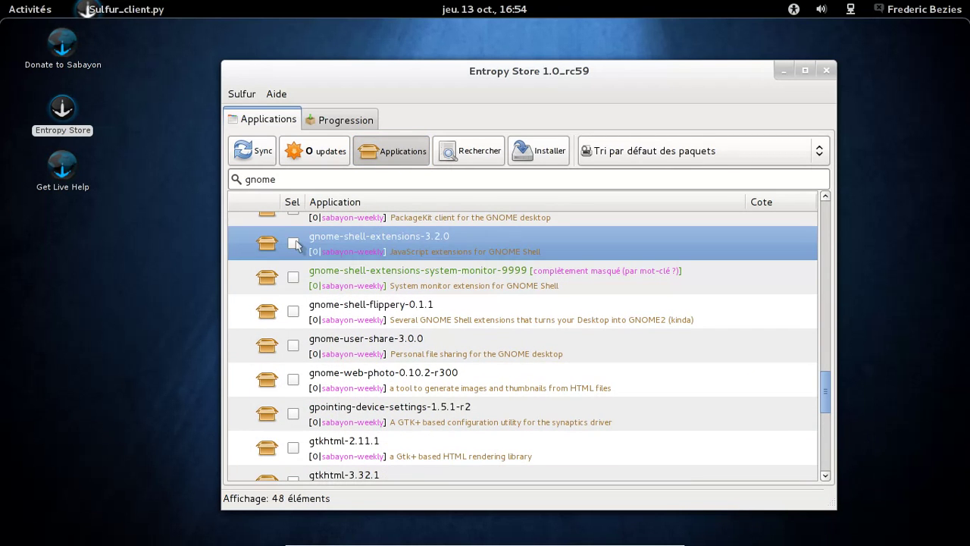
right_click(295, 245)
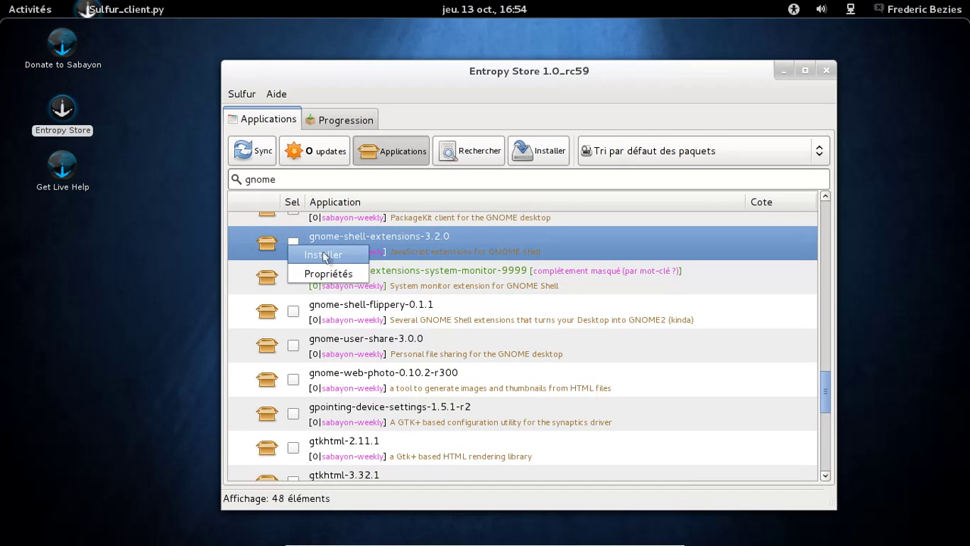
click(324, 256)
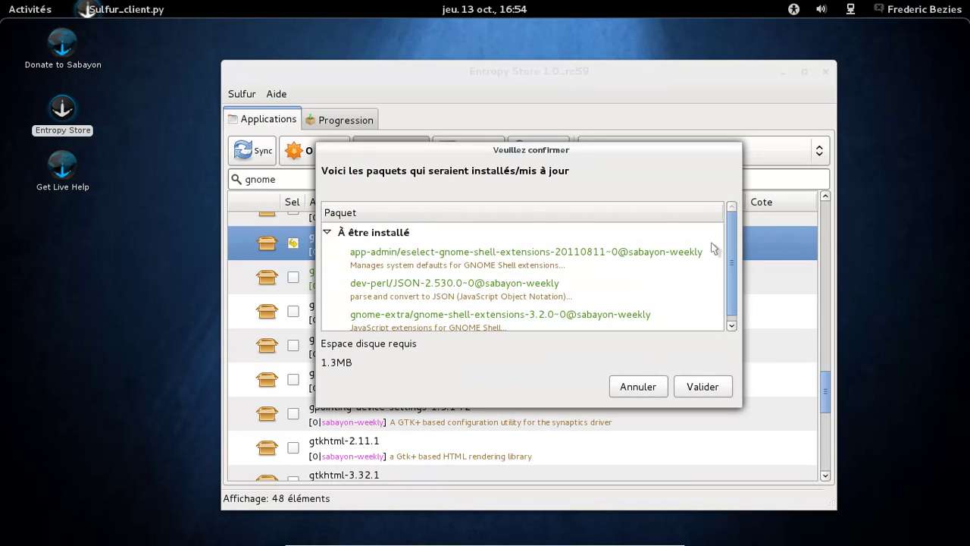
click(726, 388)
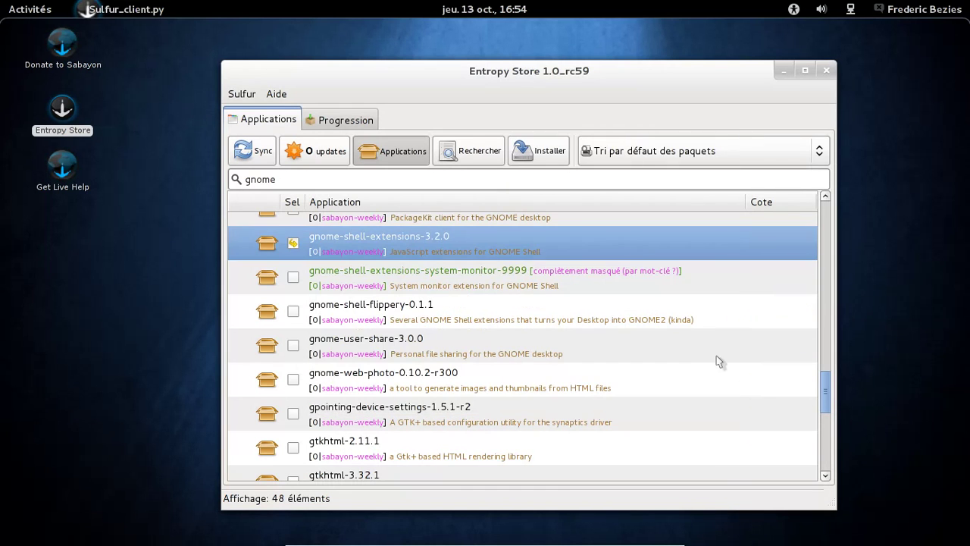
click(562, 150)
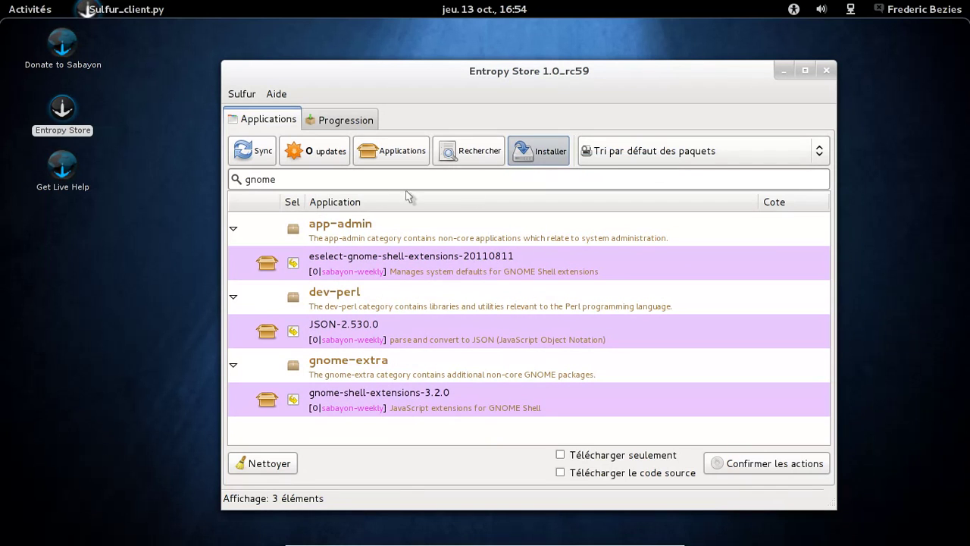
- Return to the available applications matching gnome and look through the list to its end
click(307, 179)
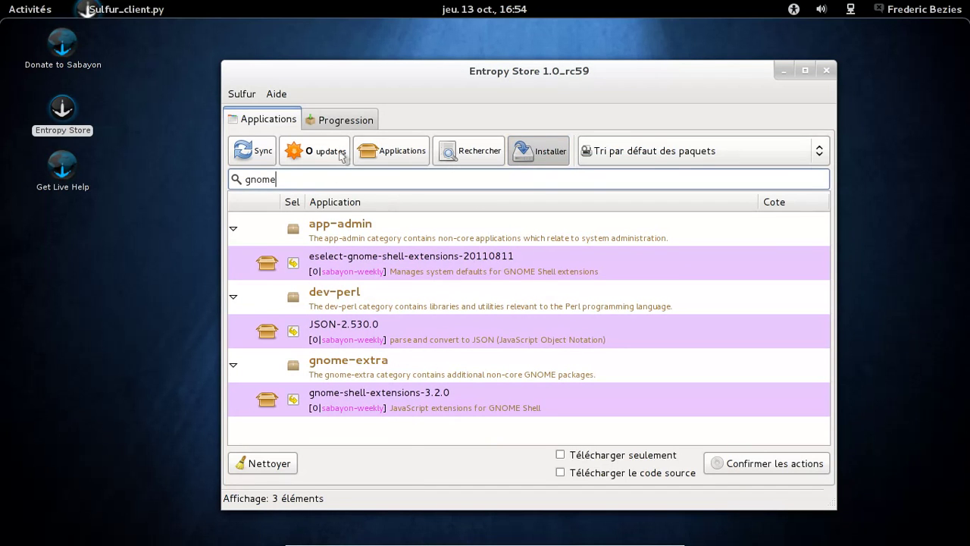
click(392, 155)
text(gnome-tweak)
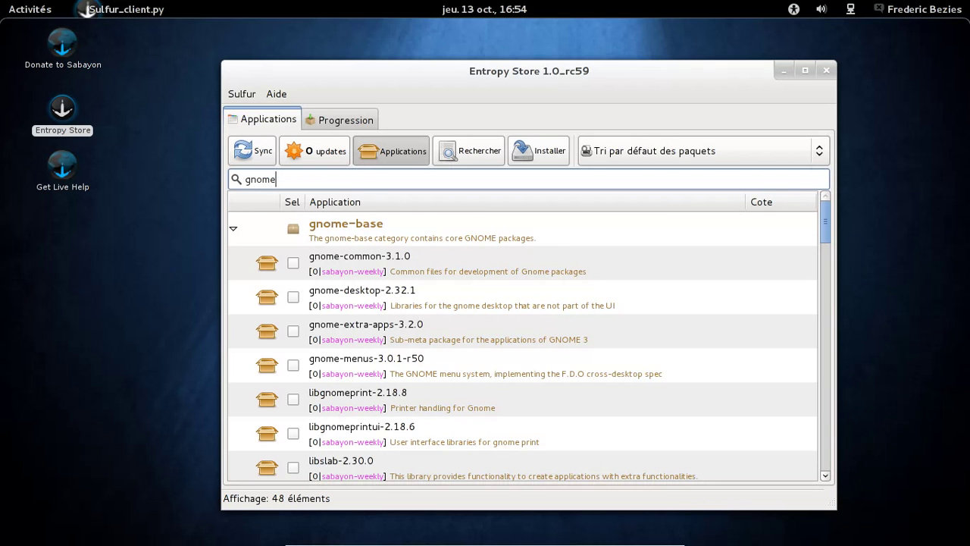
drag(825, 221, 832, 455)
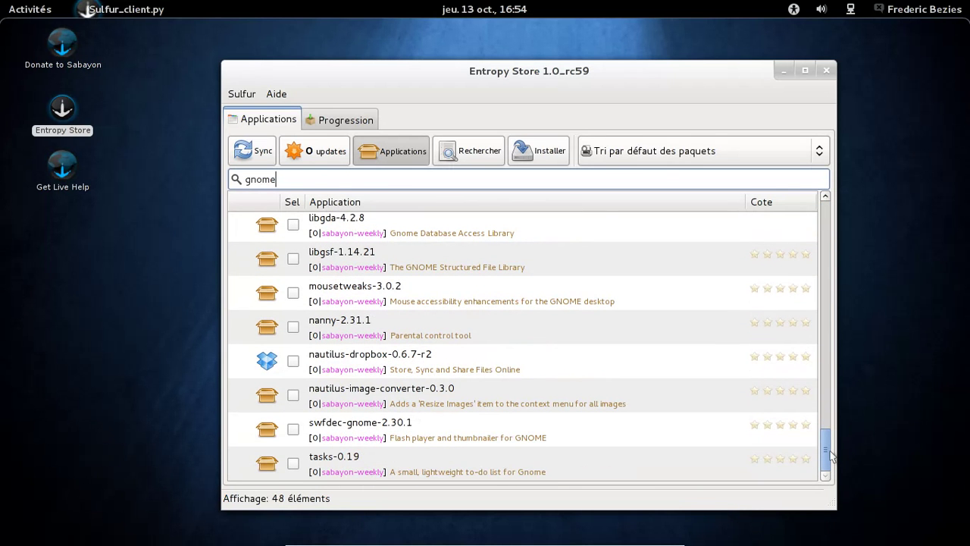
- Check the progress log, return to the installation queue and start installing the queued GNOME Shell extension packages
click(353, 123)
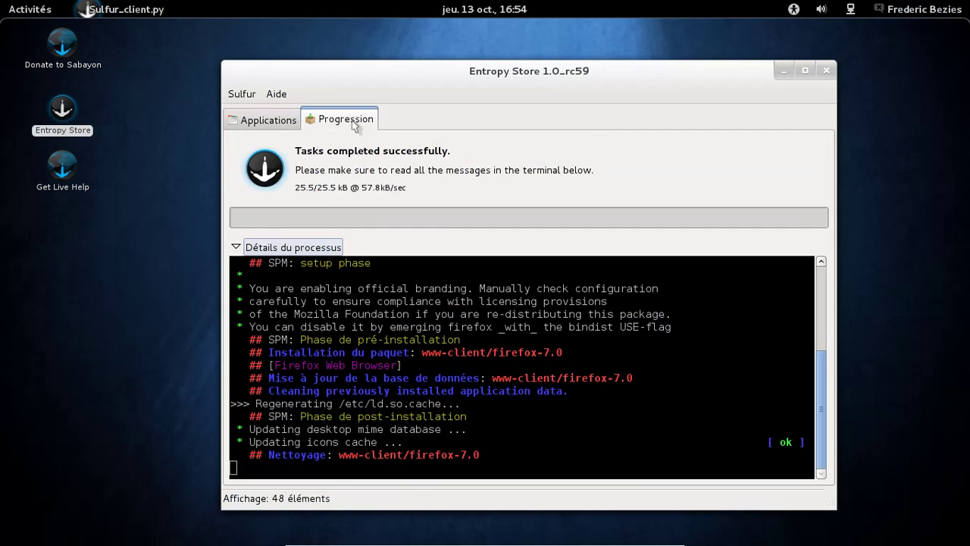
click(265, 126)
click(547, 150)
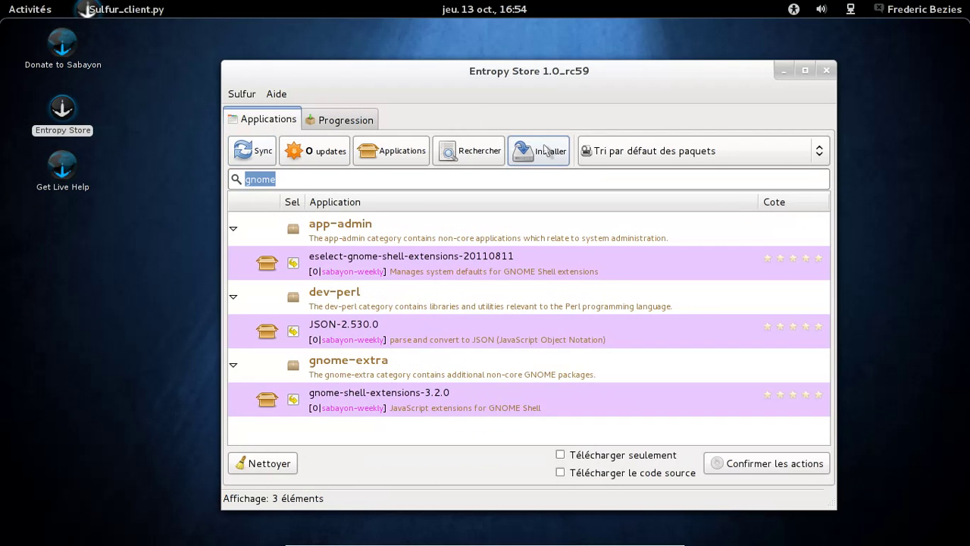
click(766, 468)
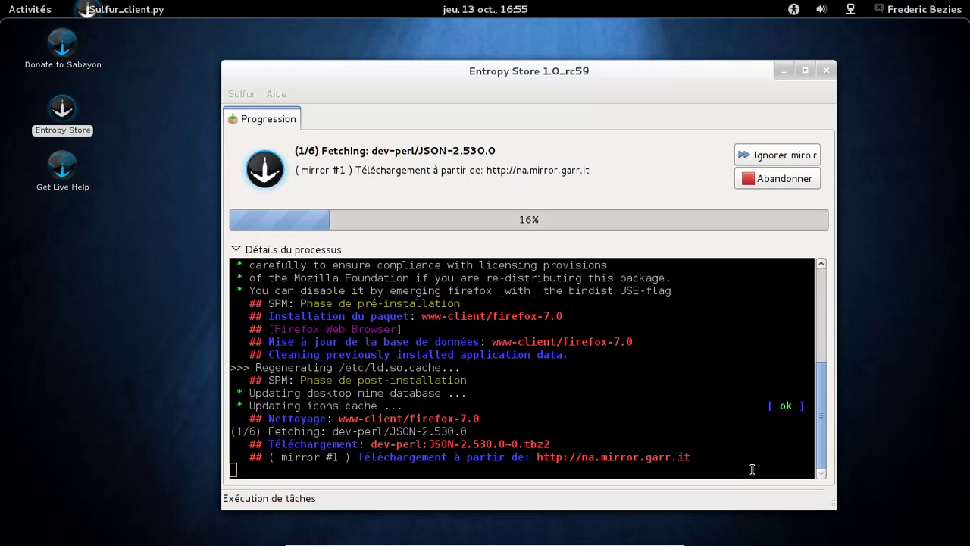
- Add Mozilla Firefox from the Internet applications category to the favourites in the GNOME Shell dash
key(super)
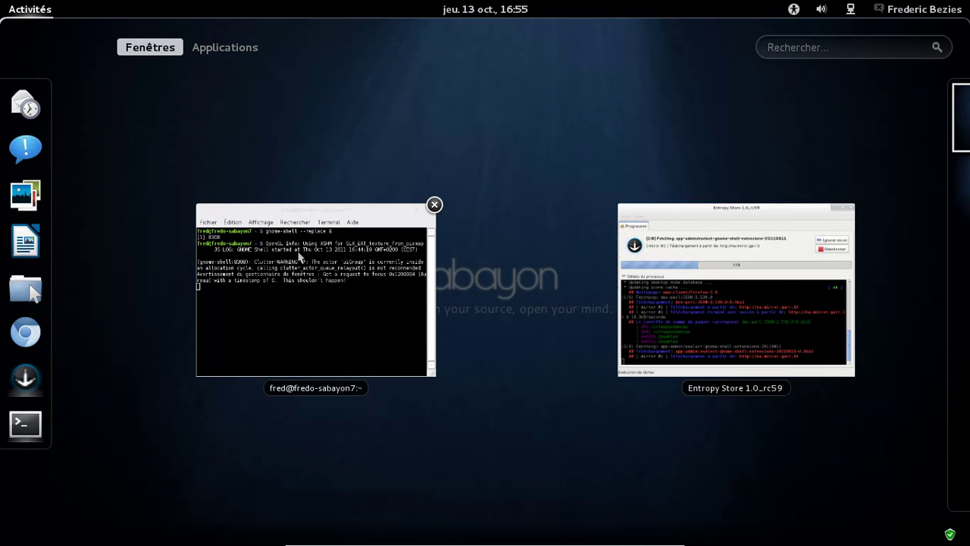
click(234, 48)
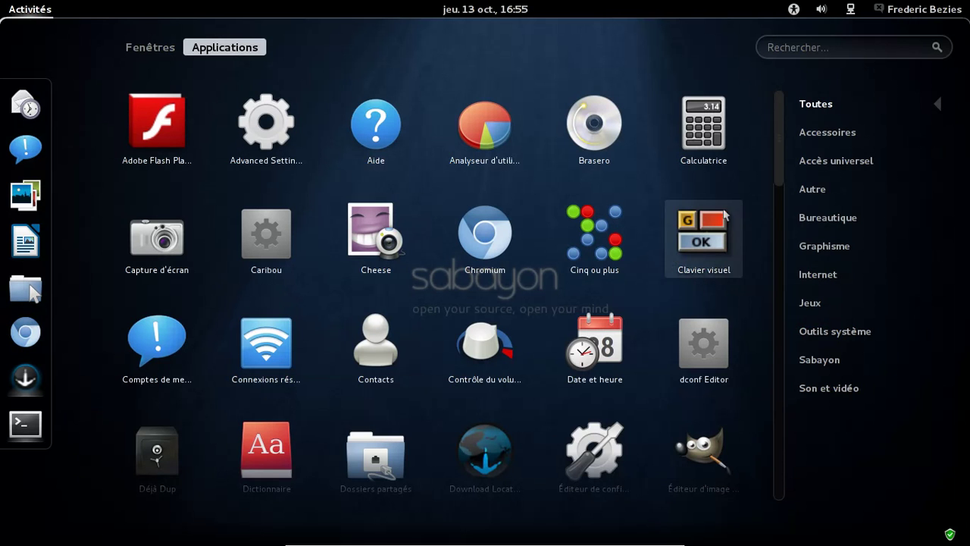
click(828, 275)
drag(485, 125, 22, 99)
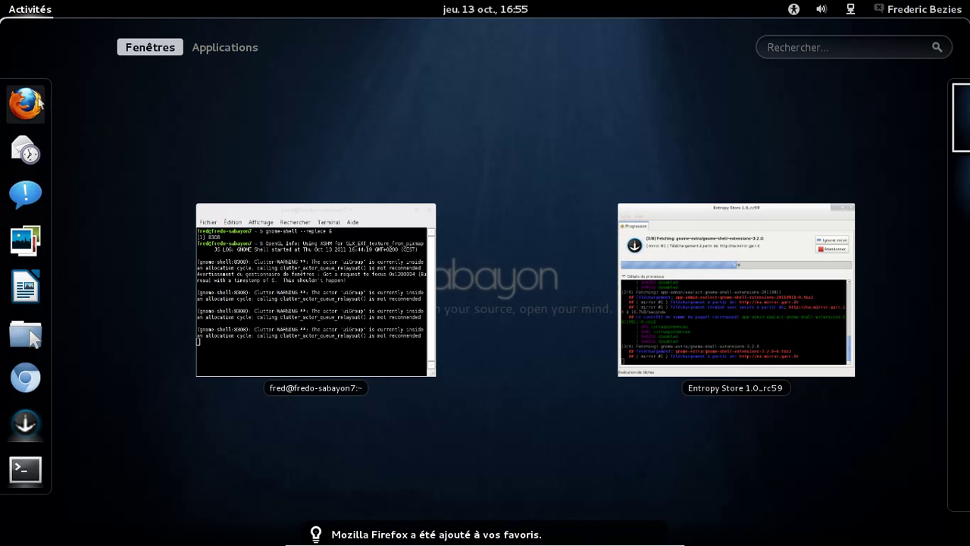
- Launch Firefox from the favourites, view its version information and close the About window
click(20, 100)
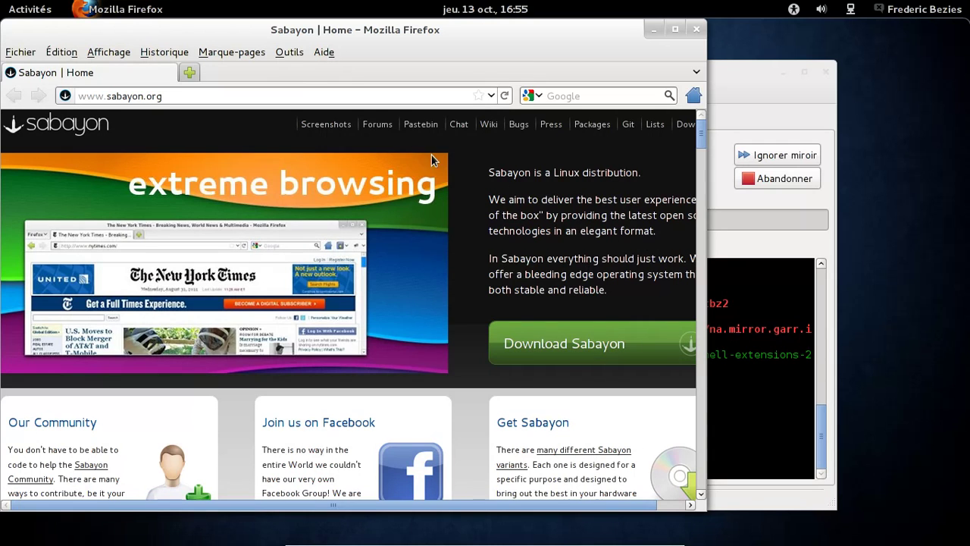
click(322, 53)
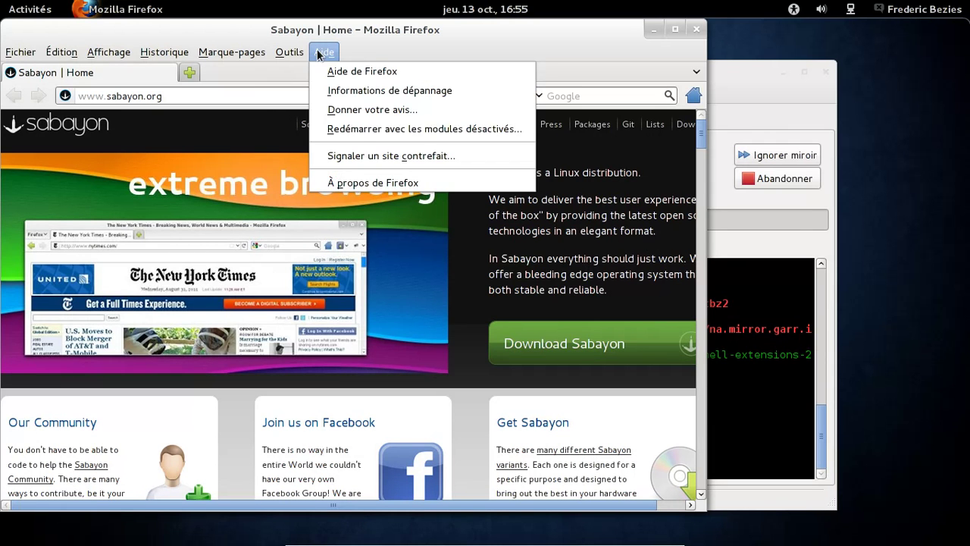
click(385, 186)
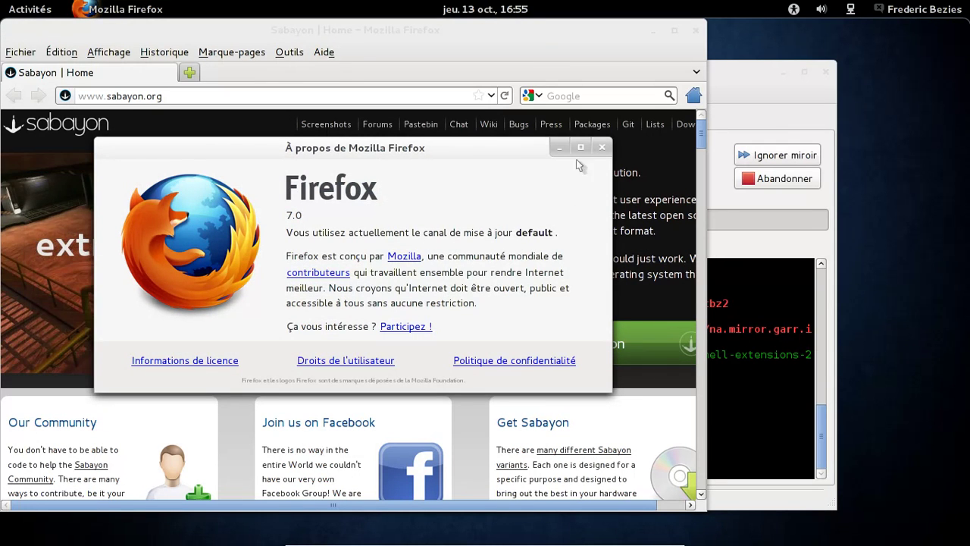
click(605, 148)
- Search Google for "gnome-tweak-tool sabayon" from the Firefox window
click(585, 94)
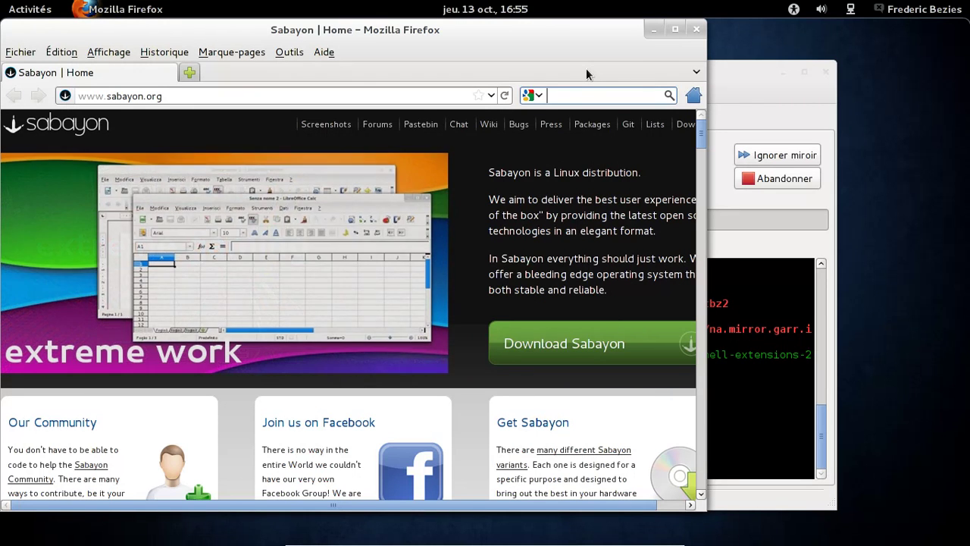
text(gn)
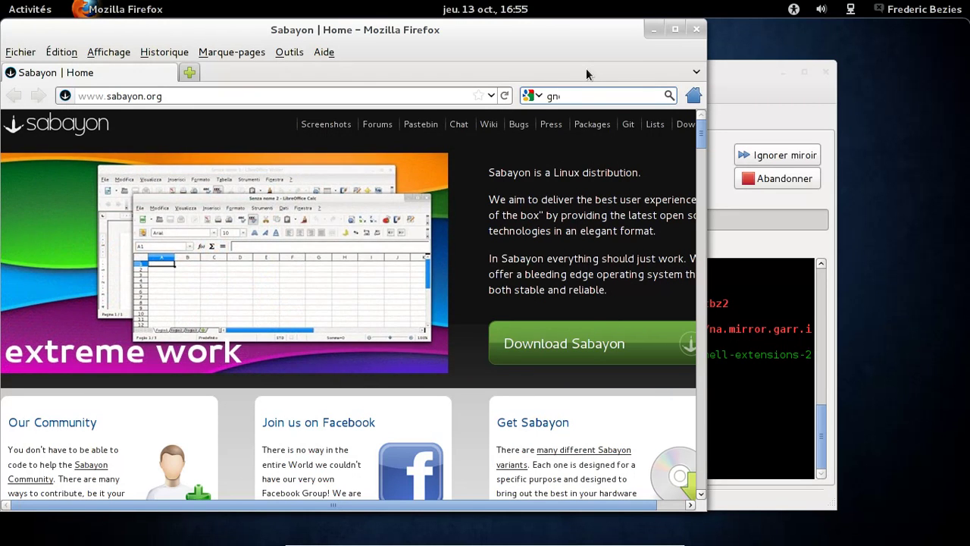
text(ome-tweak)
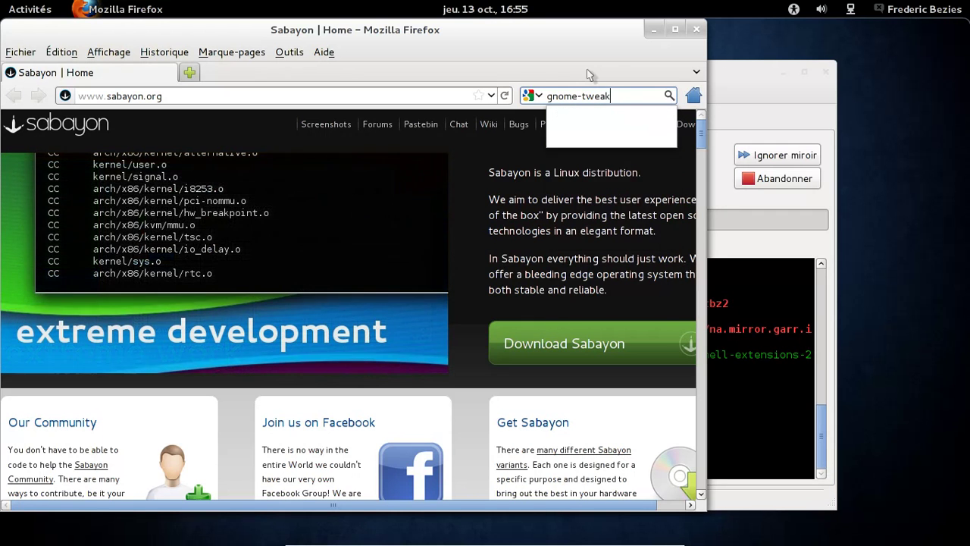
text(-tool)
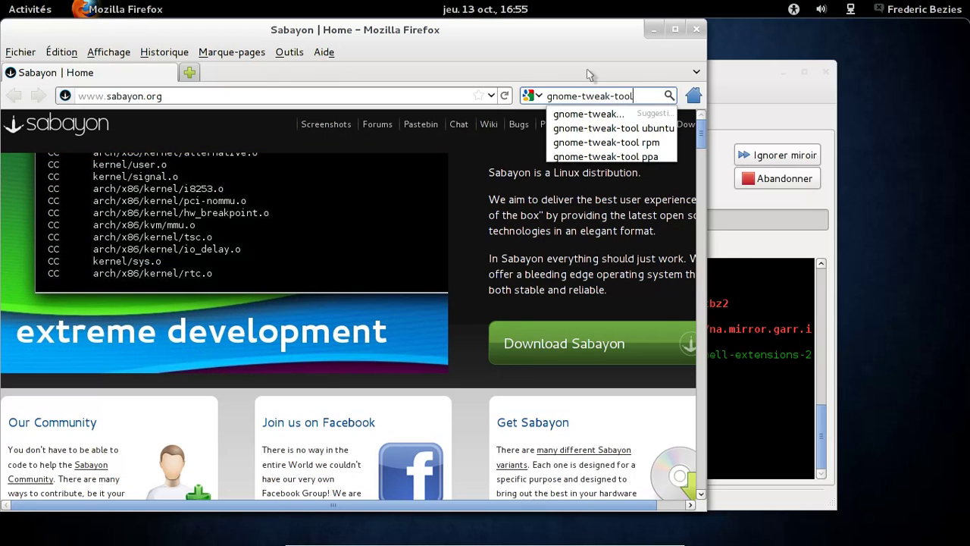
text( sabay)
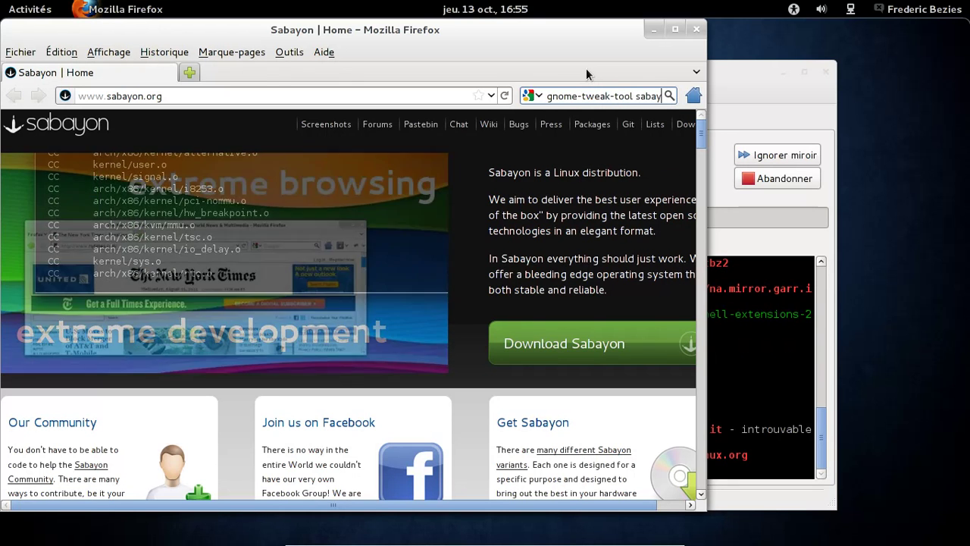
text(on)
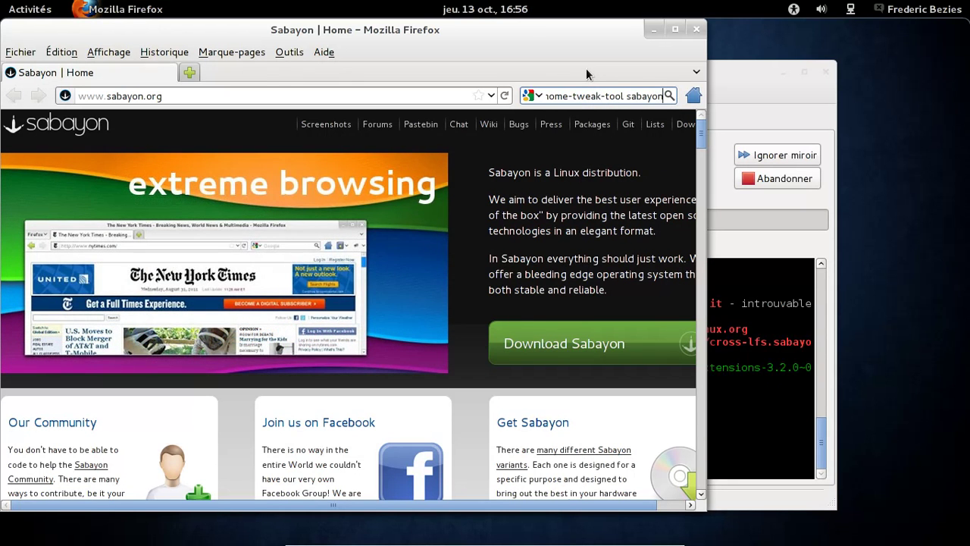
key(Return)
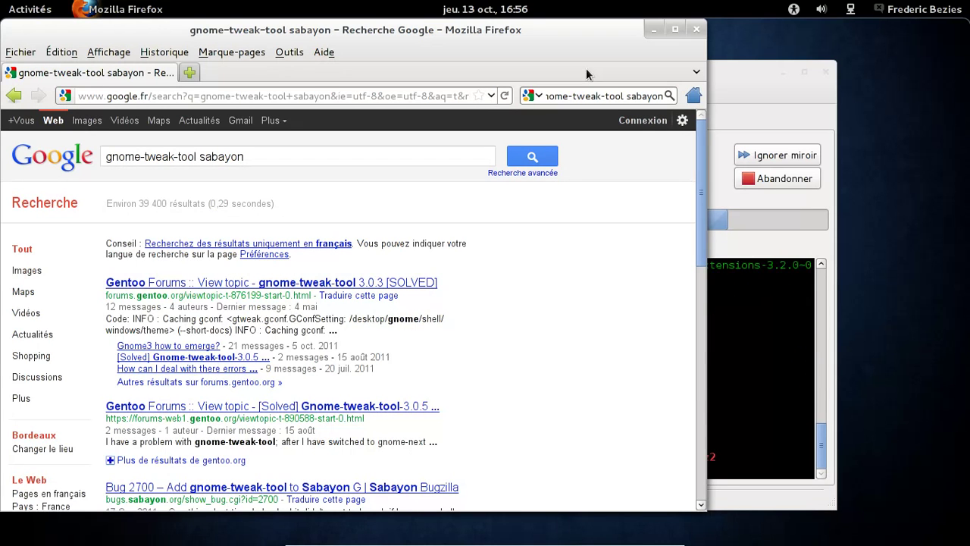
- Open the Bug 2700 result about adding gnome-tweak-tool to Sabayon G, read through the report and close Firefox
scroll(533, 281, down, 2)
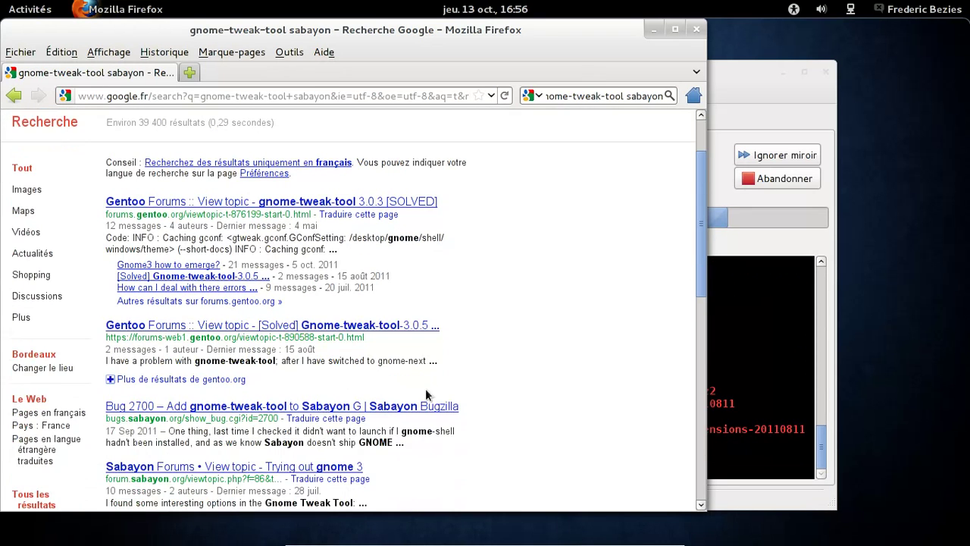
click(416, 409)
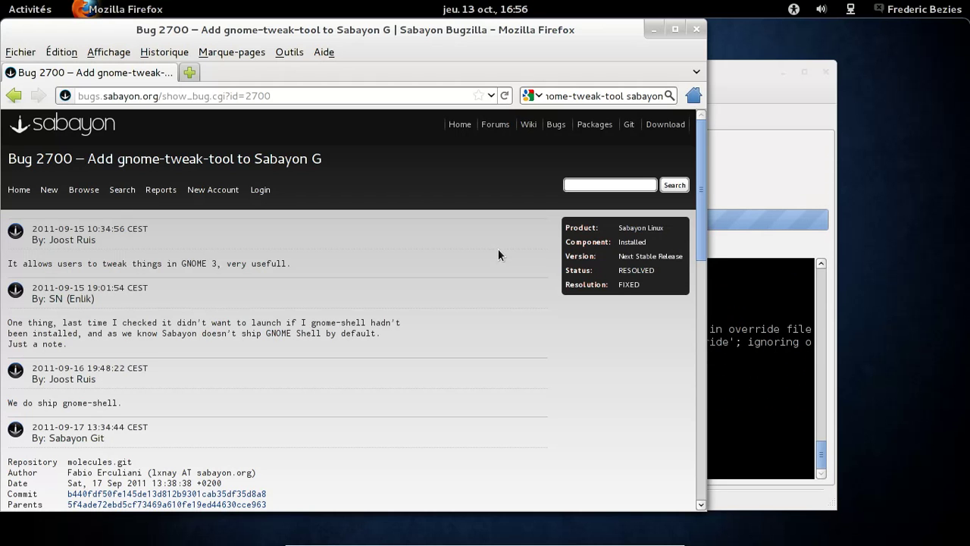
scroll(498, 250, down, 3)
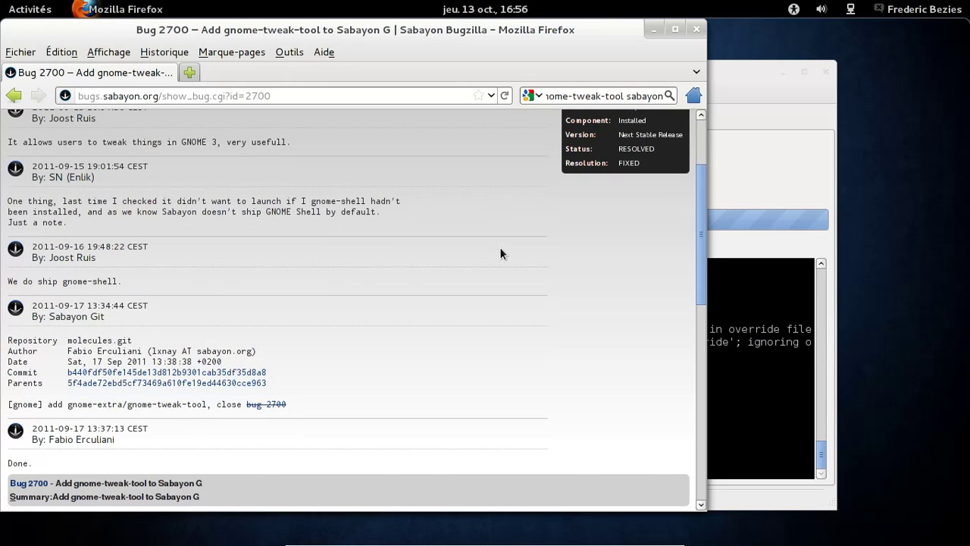
scroll(500, 250, down, 4)
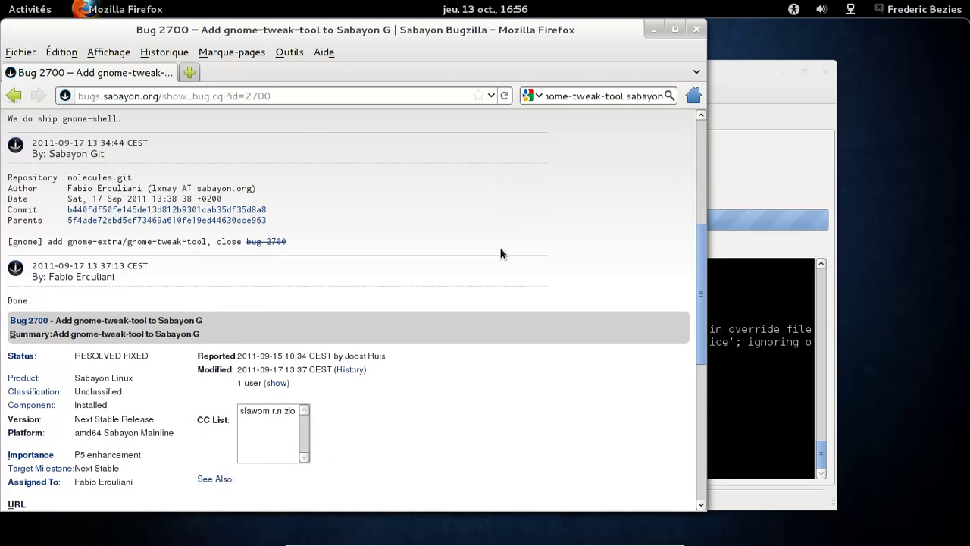
scroll(500, 249, down, 7)
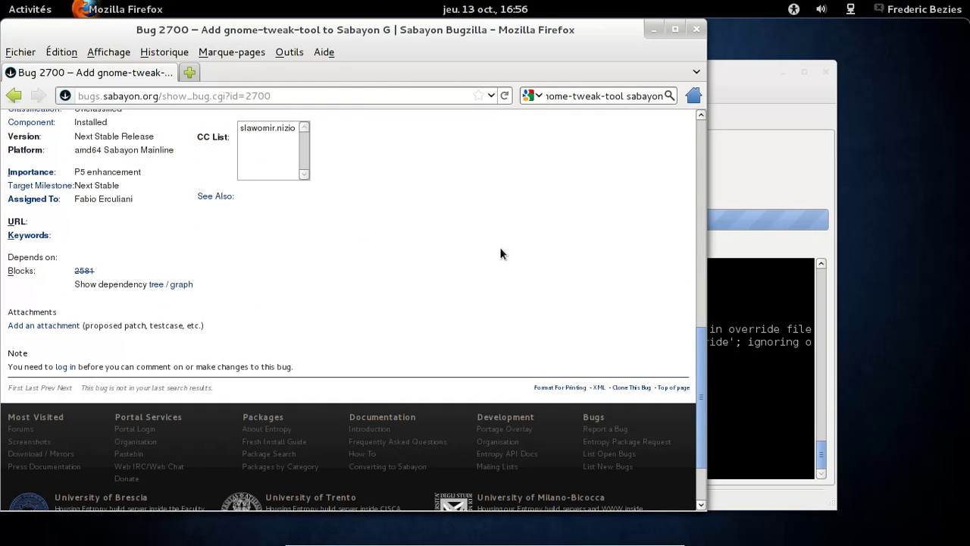
scroll(500, 253, up, 7)
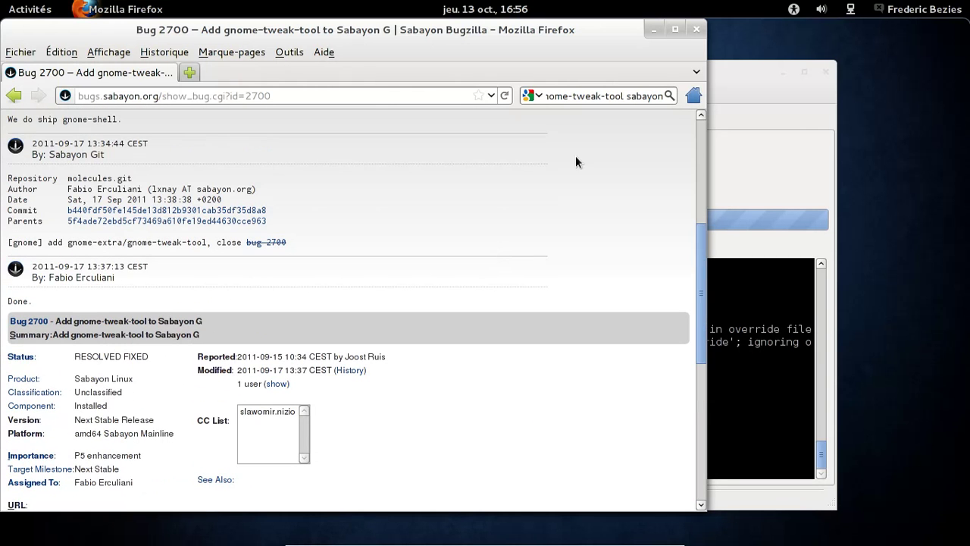
click(695, 30)
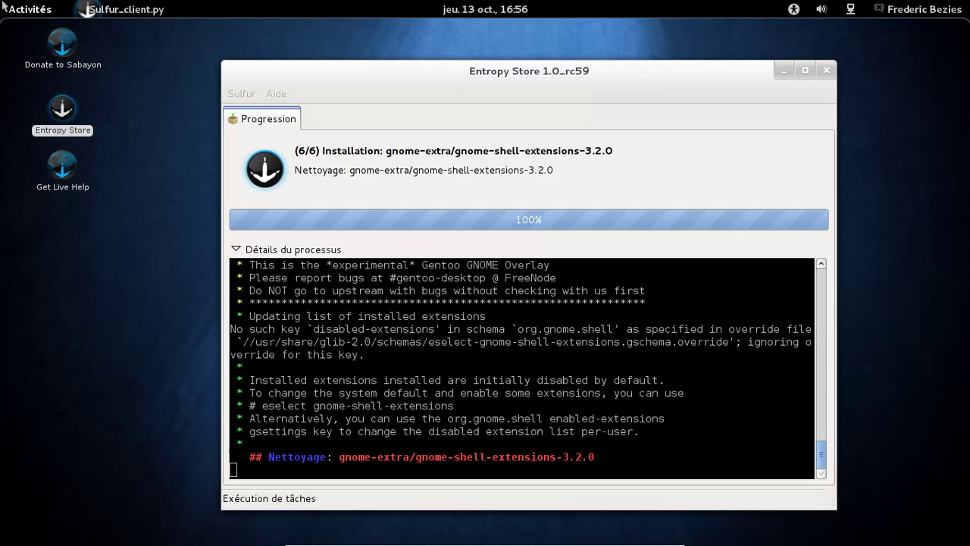
- Find and launch Advanced Settings by searching for tweak, and view its Shell Extensions and Shell settings
mouse_move(2, 2)
click(778, 49)
text(t)
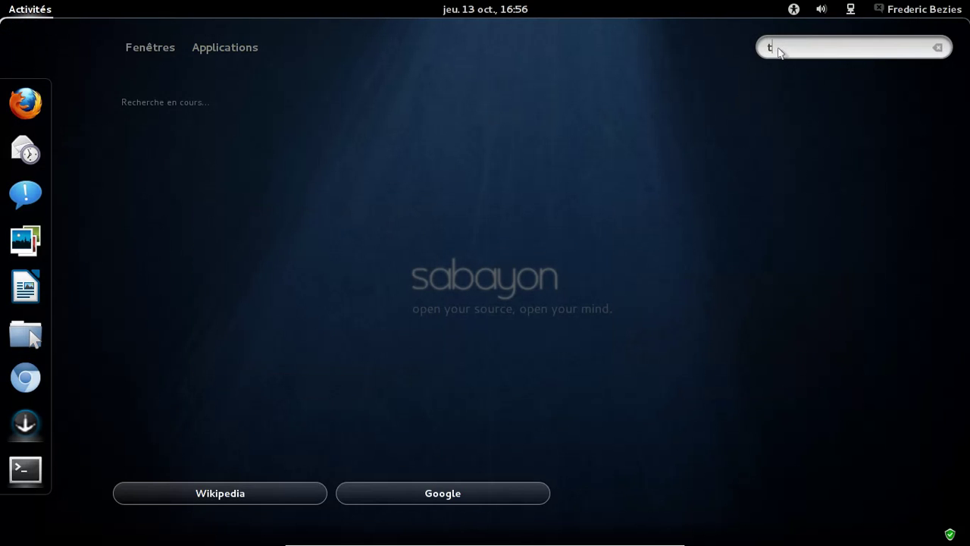
text(weak)
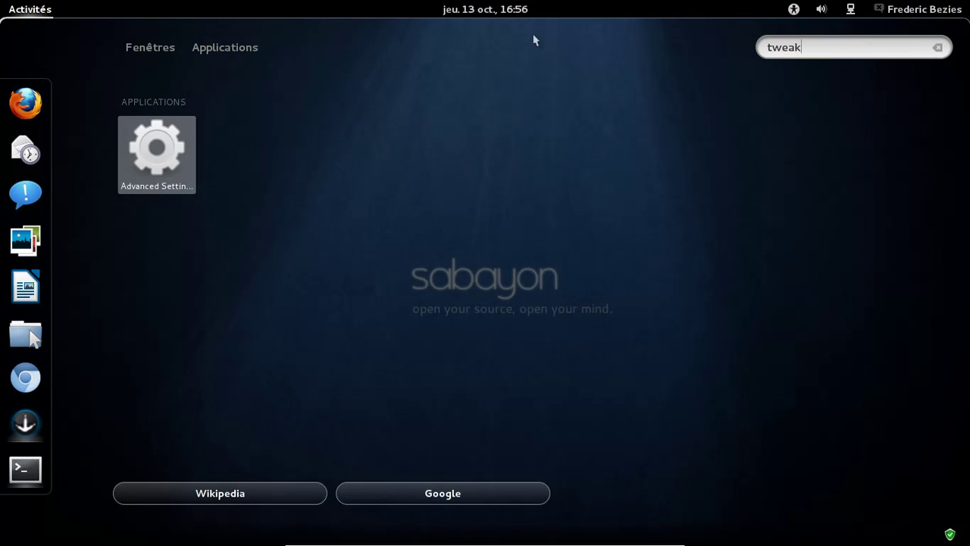
click(165, 129)
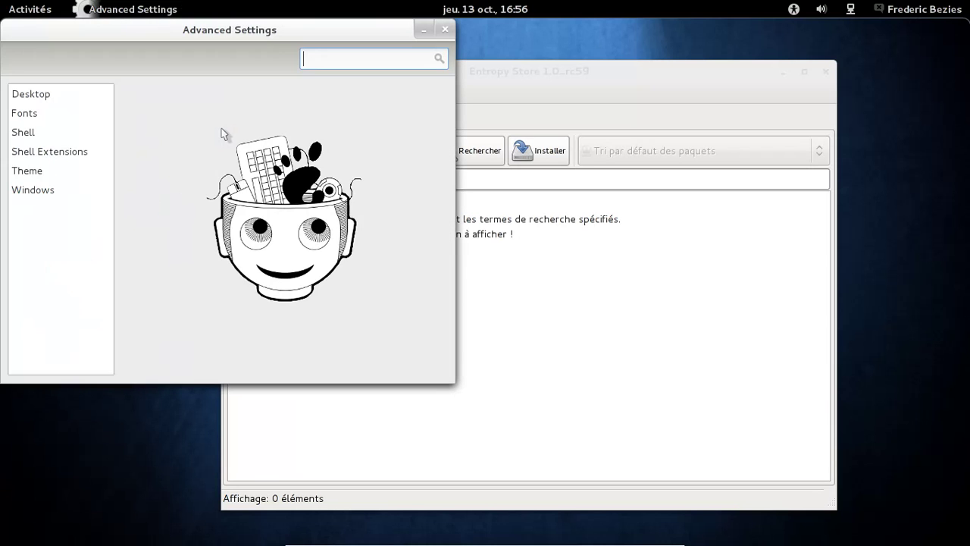
click(100, 156)
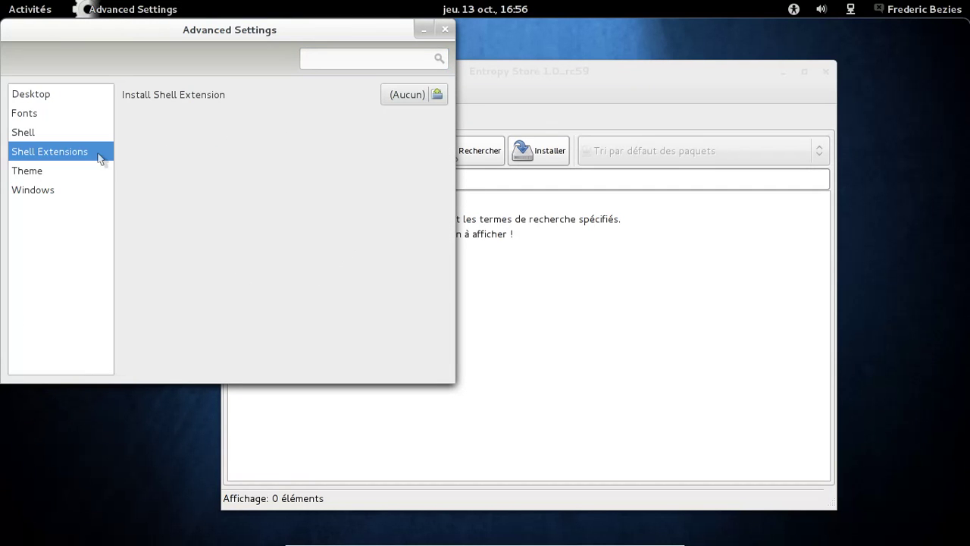
click(67, 135)
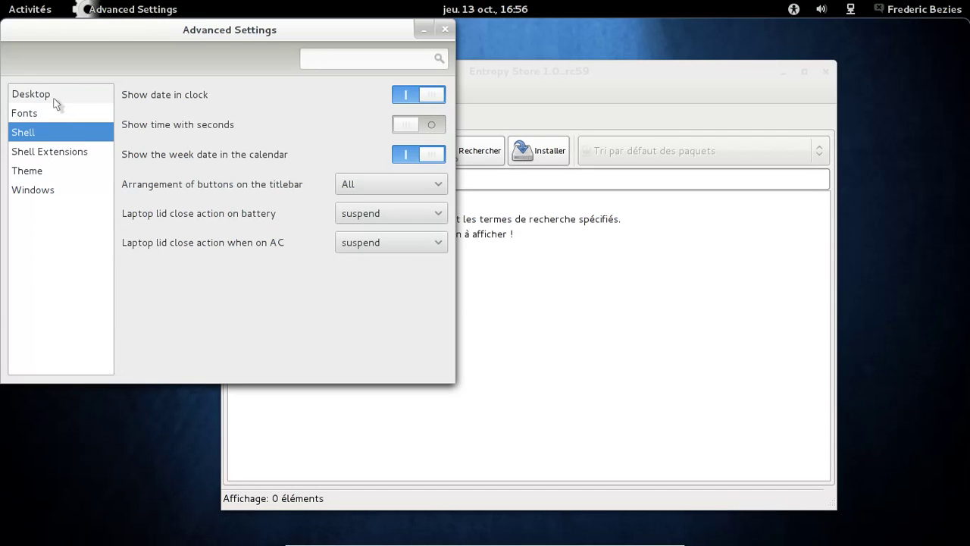
- Turn off file manager handling of the desktop, and close both Advanced Settings and Entropy Store
click(56, 101)
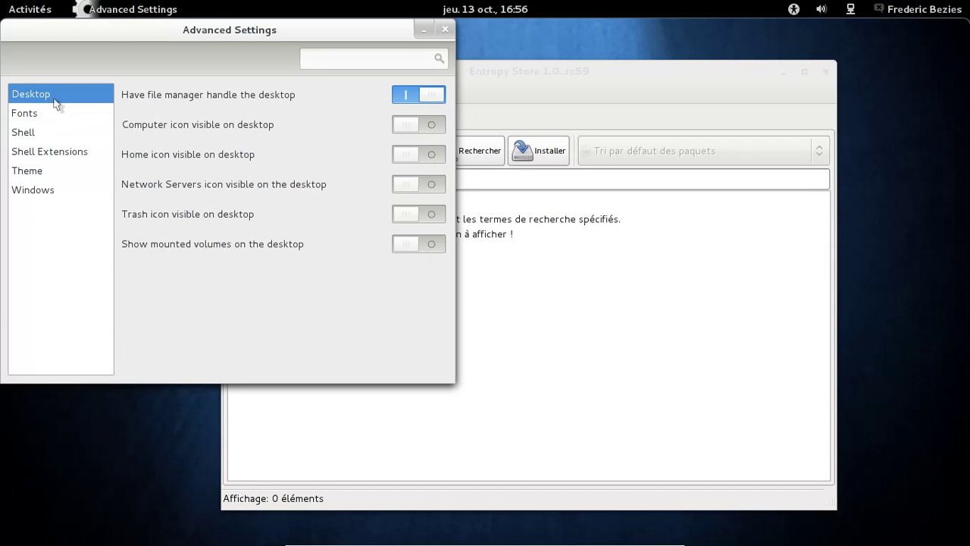
click(432, 98)
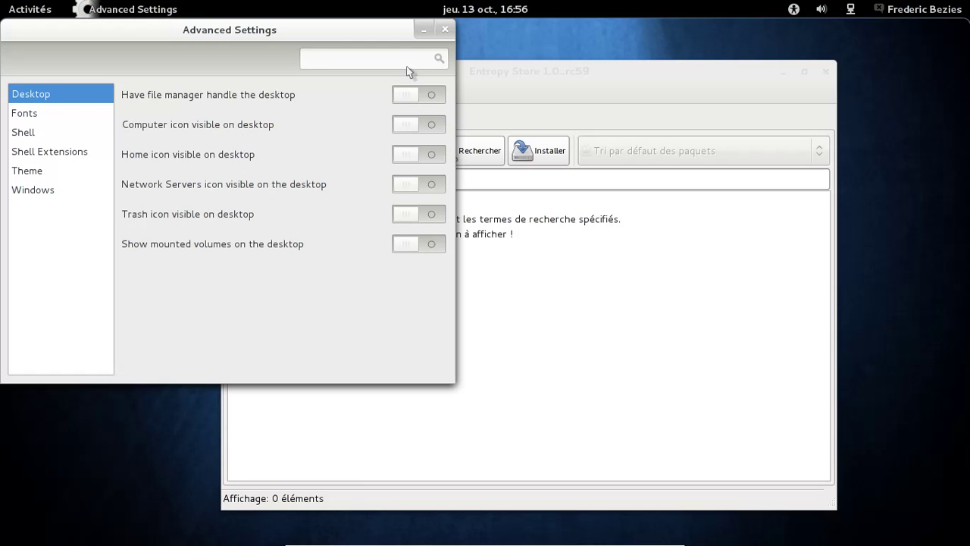
click(445, 29)
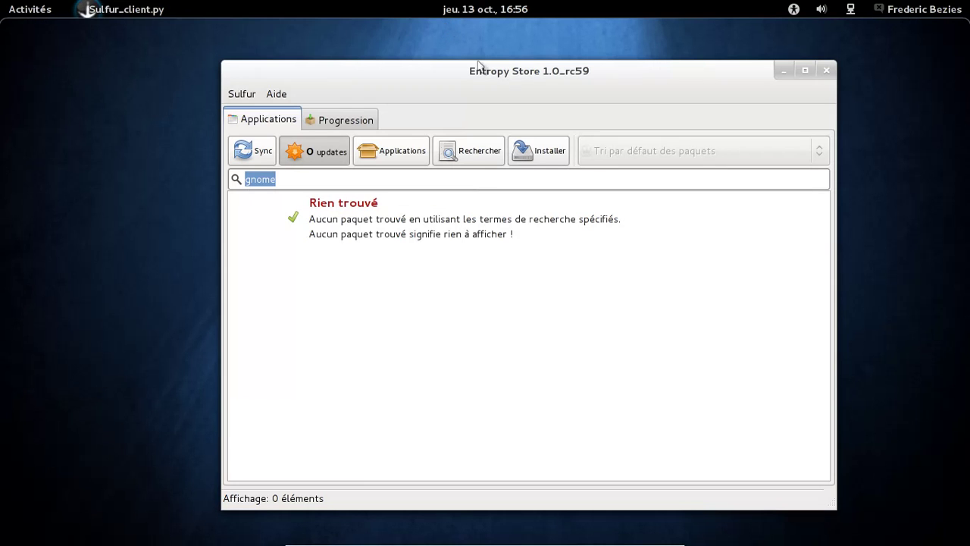
click(828, 73)
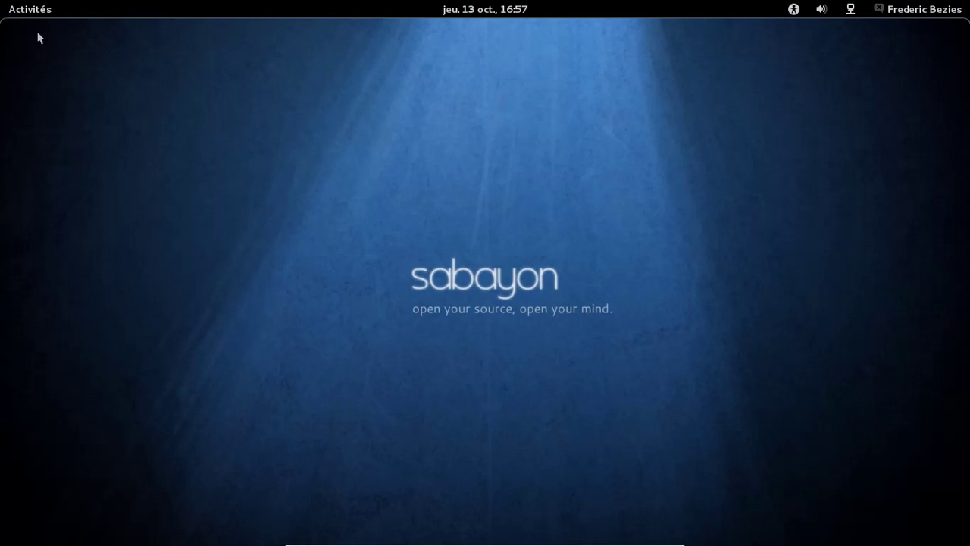
- Relaunch Advanced Settings from the activities search, check the Shell Extensions section and close the window
mouse_move(1, 2)
click(854, 46)
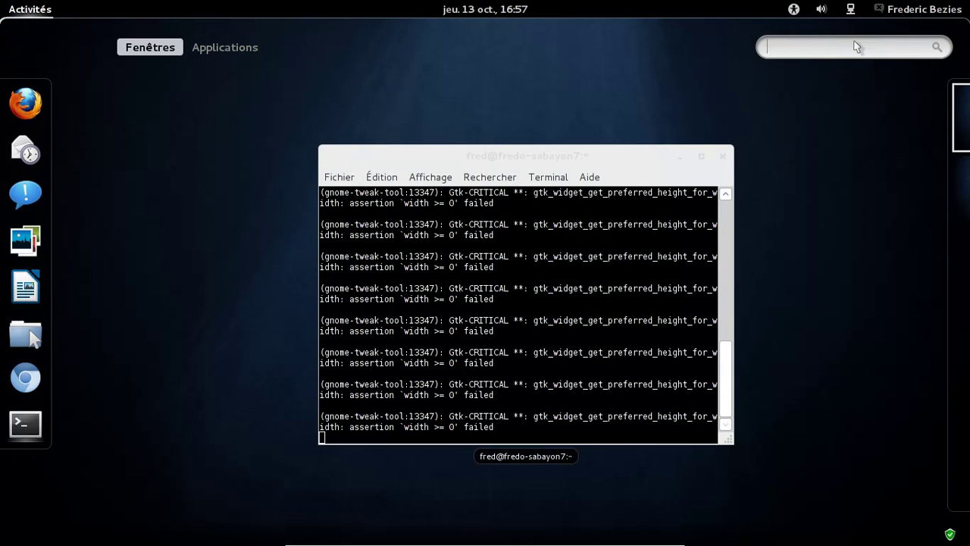
text(tweak)
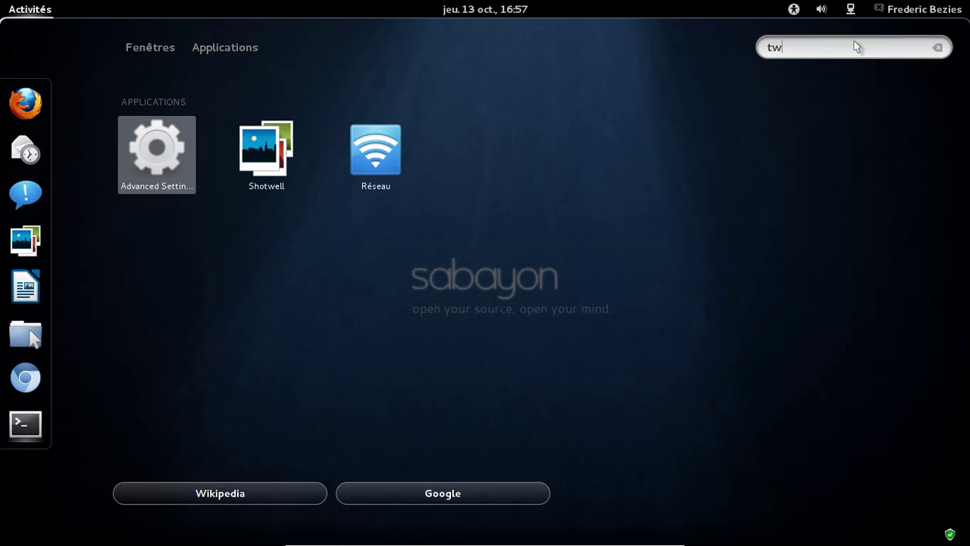
key(Return)
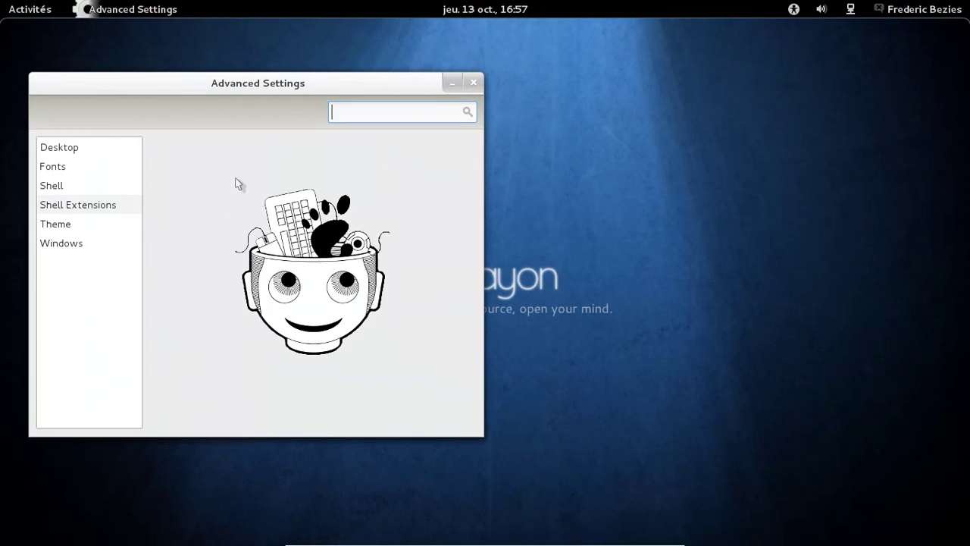
click(113, 210)
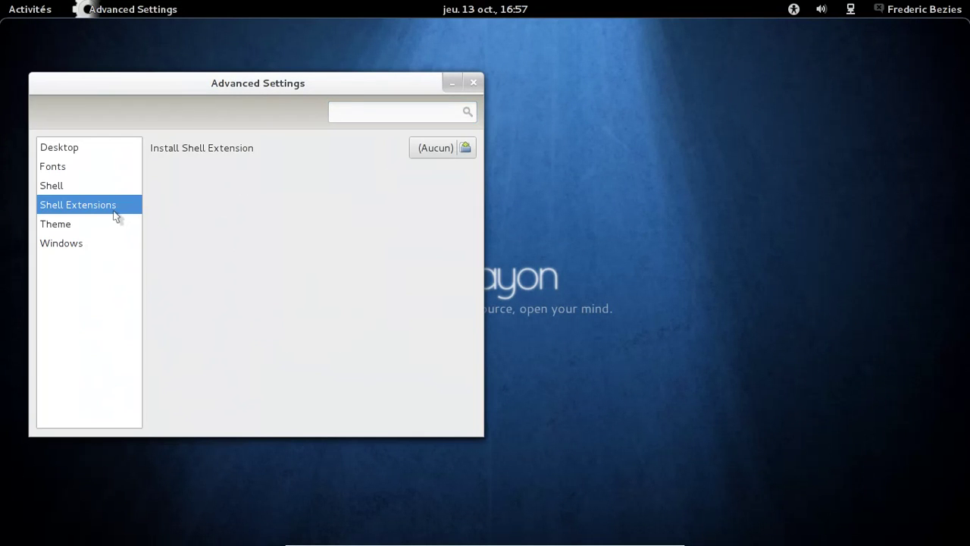
click(473, 82)
- Restart GNOME Shell with the r command and bring back the prompt in the terminal
key(alt+F2)
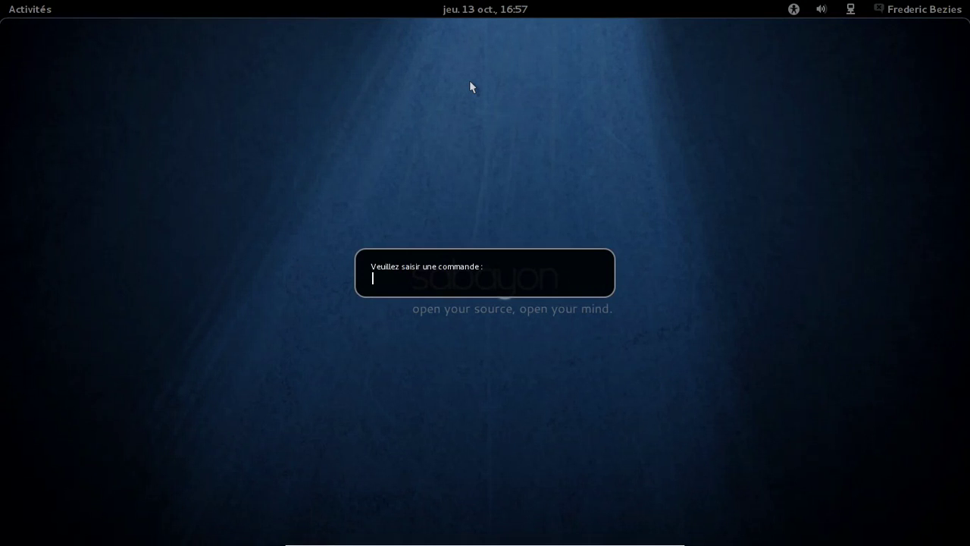
text(r)
key(Return)
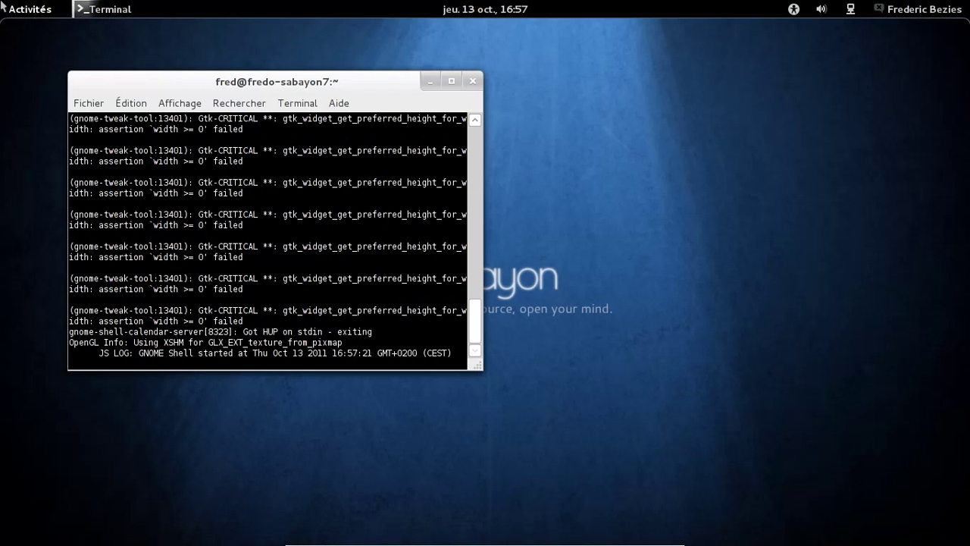
key(Return)
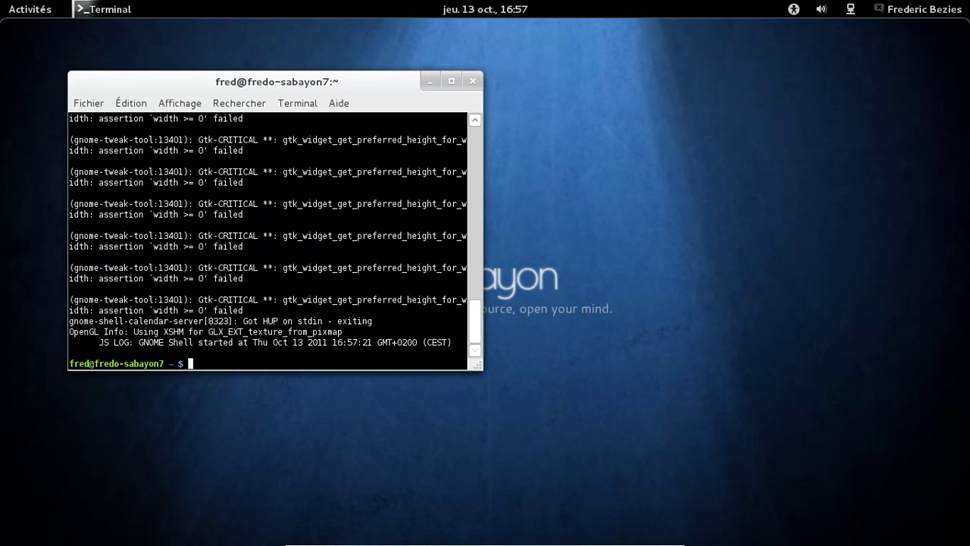
- Launch Advanced Settings from the activities search using tw and show the Shell Extensions section
mouse_move(1, 2)
click(884, 53)
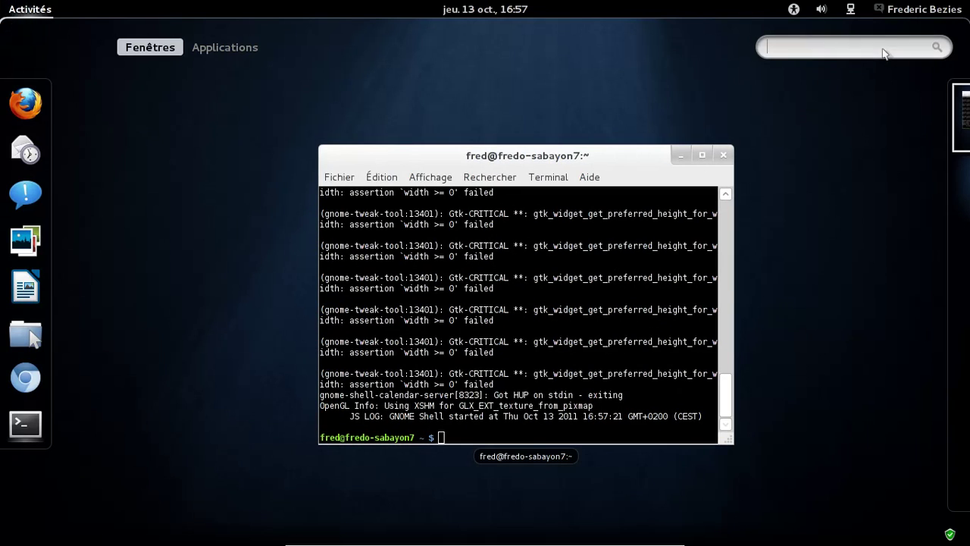
text(tw)
key(Return)
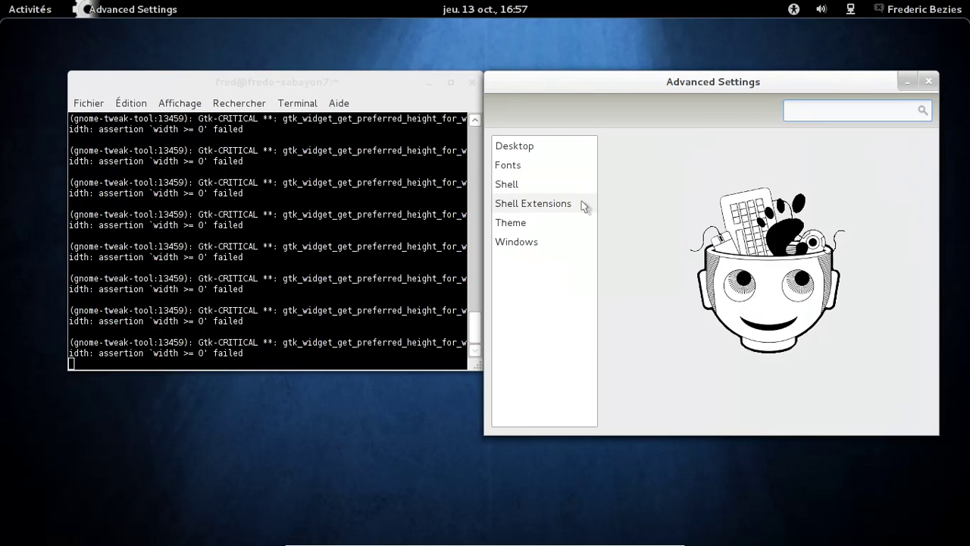
click(583, 204)
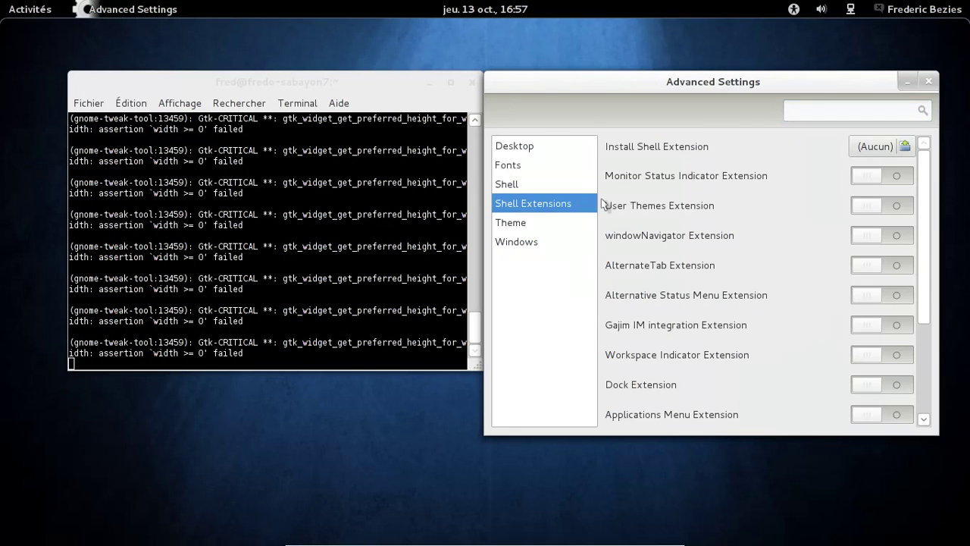
- Move the Advanced Settings window over the terminal and enable the Alternative Status Menu Extension
drag(746, 98, 356, 100)
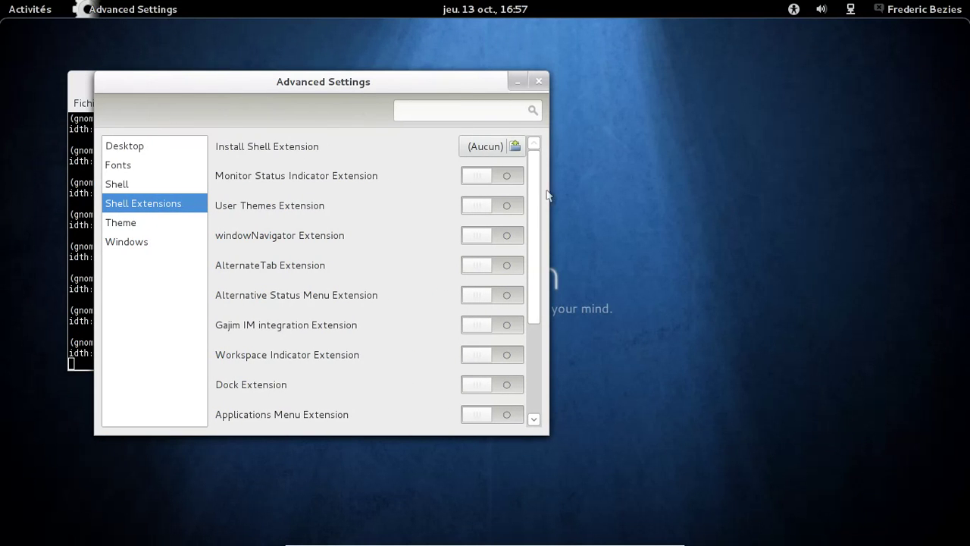
mouse_move(539, 177)
mouse_down()
mouse_move(538, 281)
mouse_move(523, 177)
mouse_up()
click(475, 296)
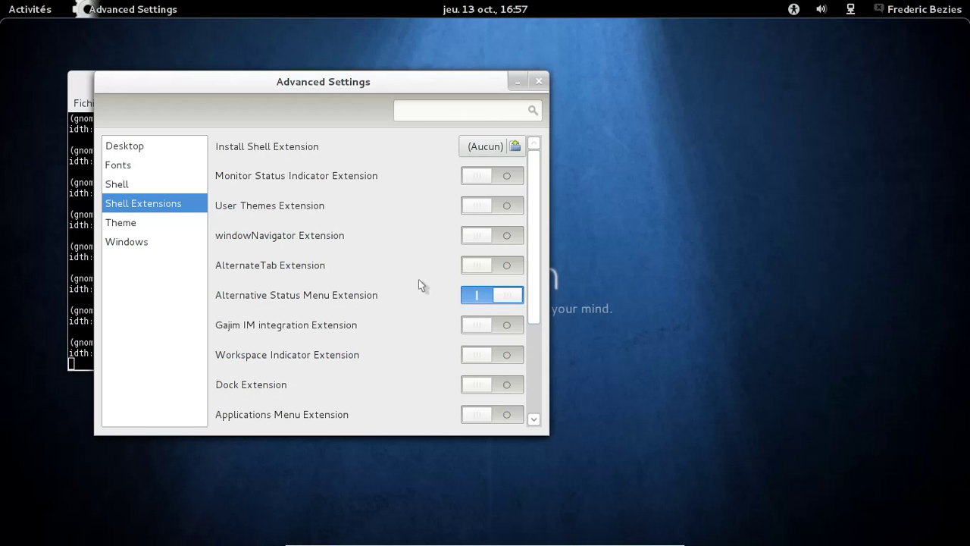
- Review the full list of shell extensions and try switching the AlternateTab Extension on and back off
scroll(402, 217, down, 1)
scroll(402, 217, down, 1)
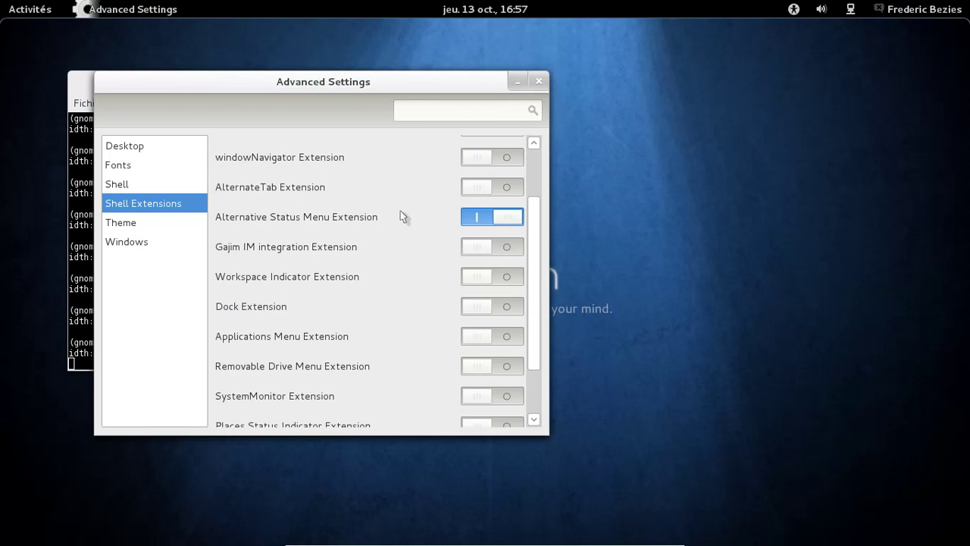
scroll(402, 217, down, 2)
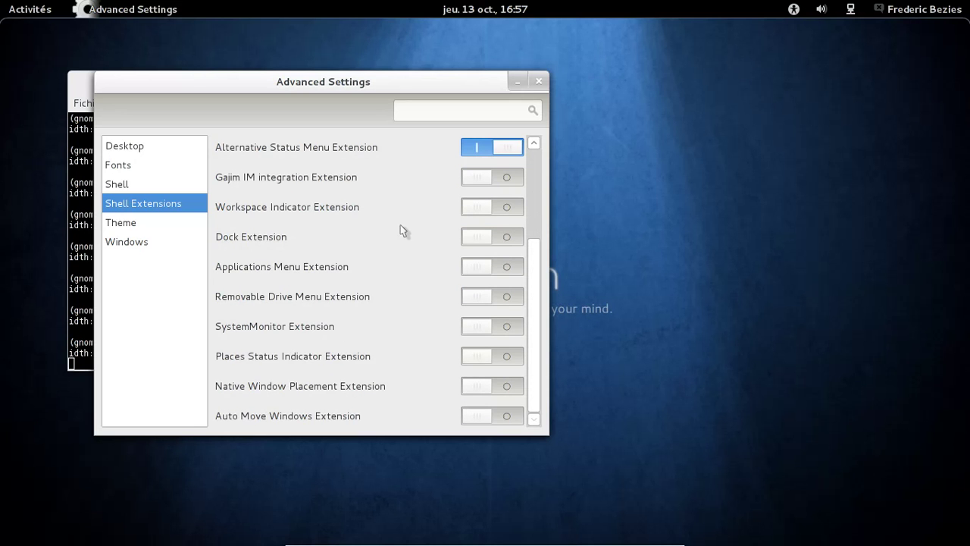
scroll(432, 305, up, 4)
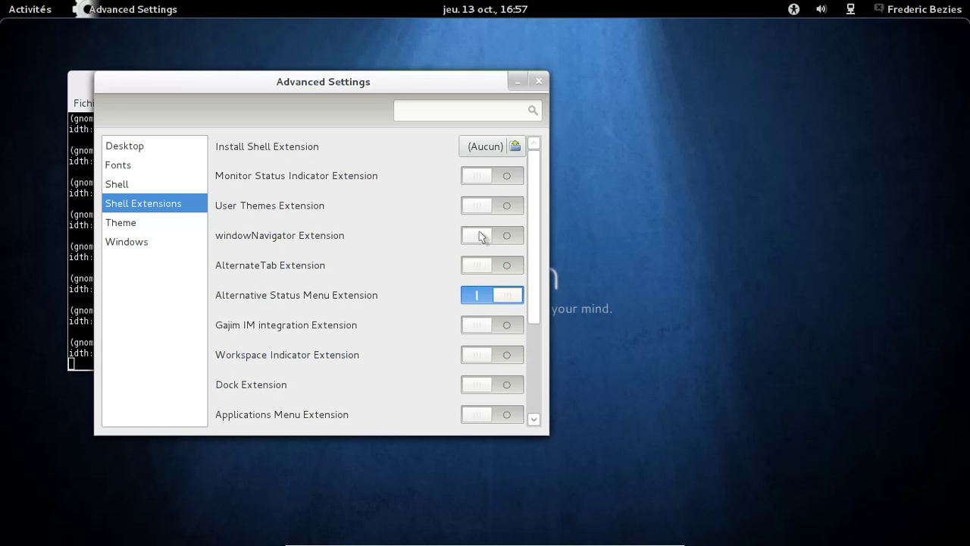
click(477, 265)
click(477, 267)
drag(534, 181, 539, 364)
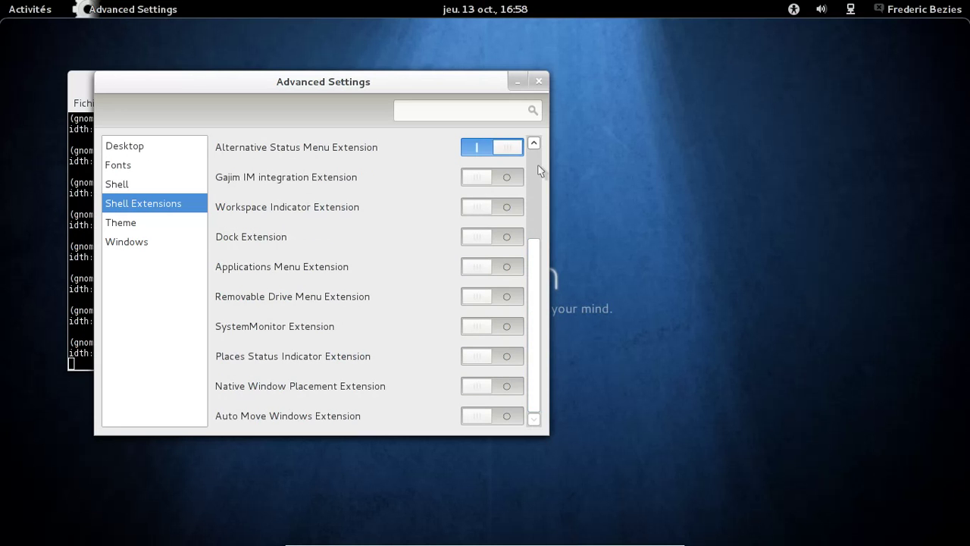
- Close Advanced Settings and check the session and power entries of the user menu
click(538, 82)
click(925, 11)
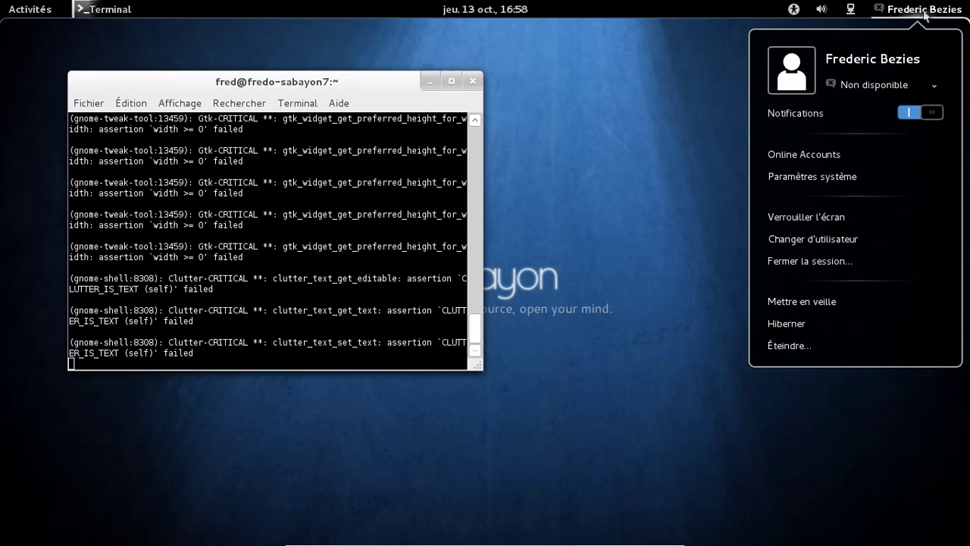
click(925, 11)
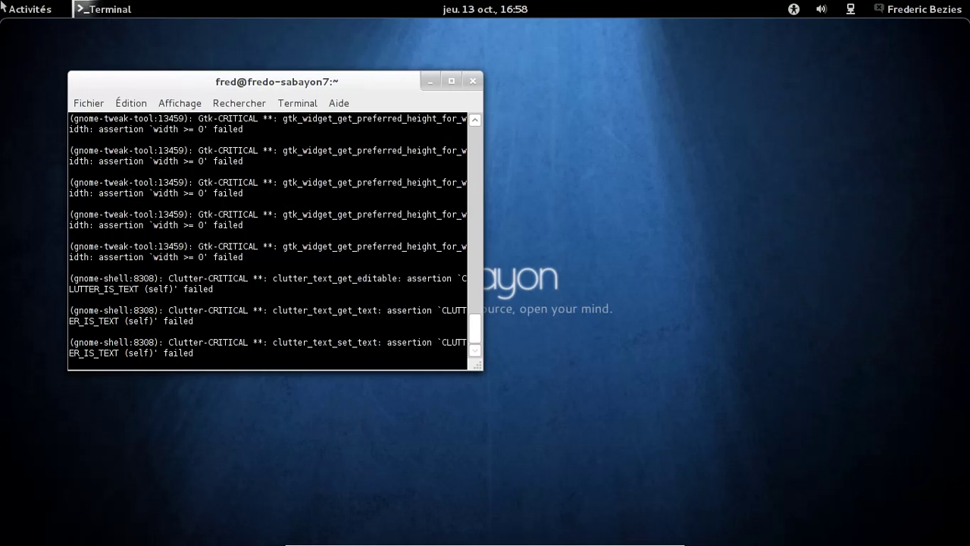
- Launch LibreOffice Writer from the activities overview, view its version information and close it
mouse_move(1, 1)
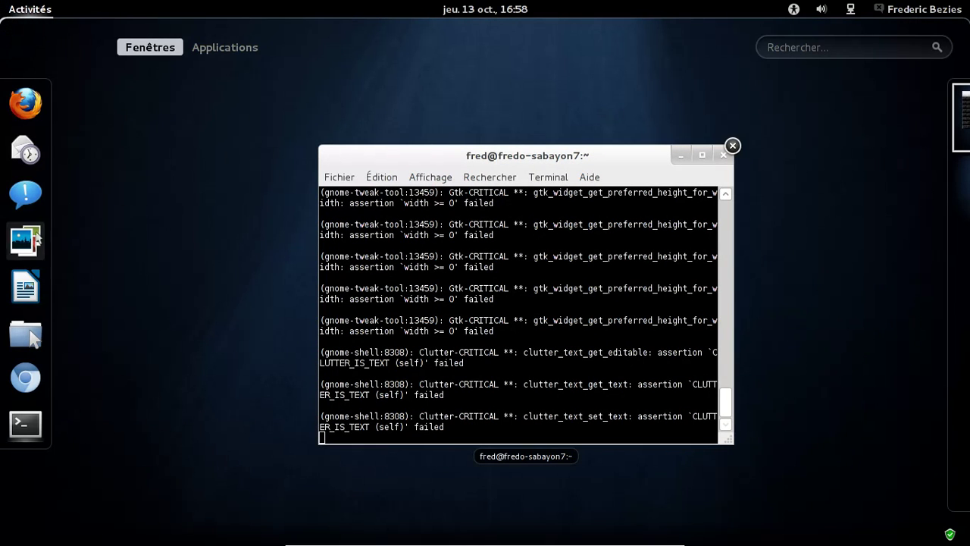
key(Escape)
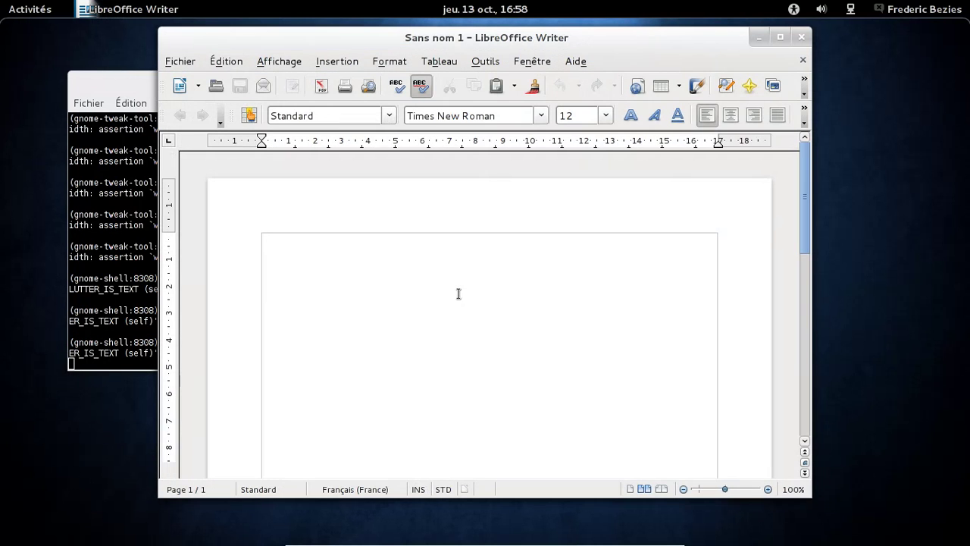
click(577, 62)
click(586, 158)
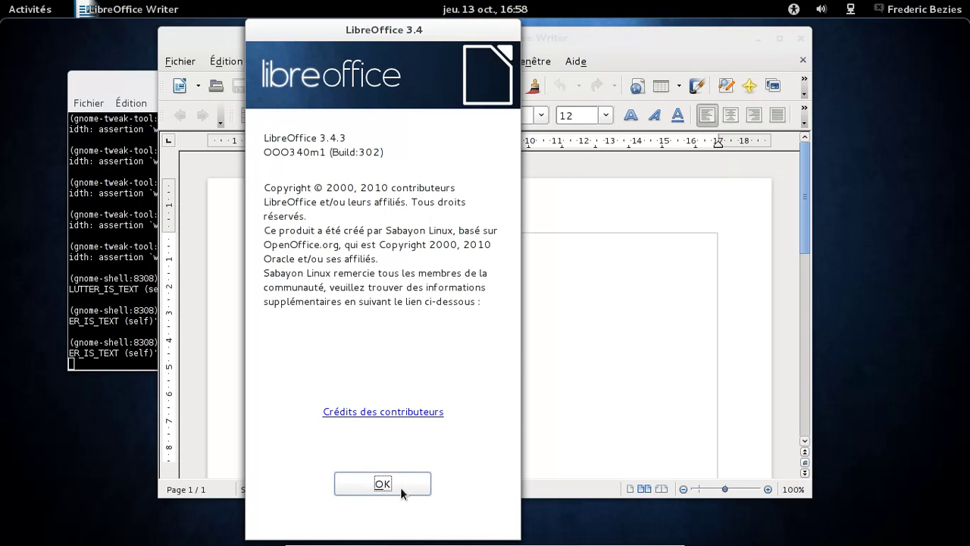
click(401, 489)
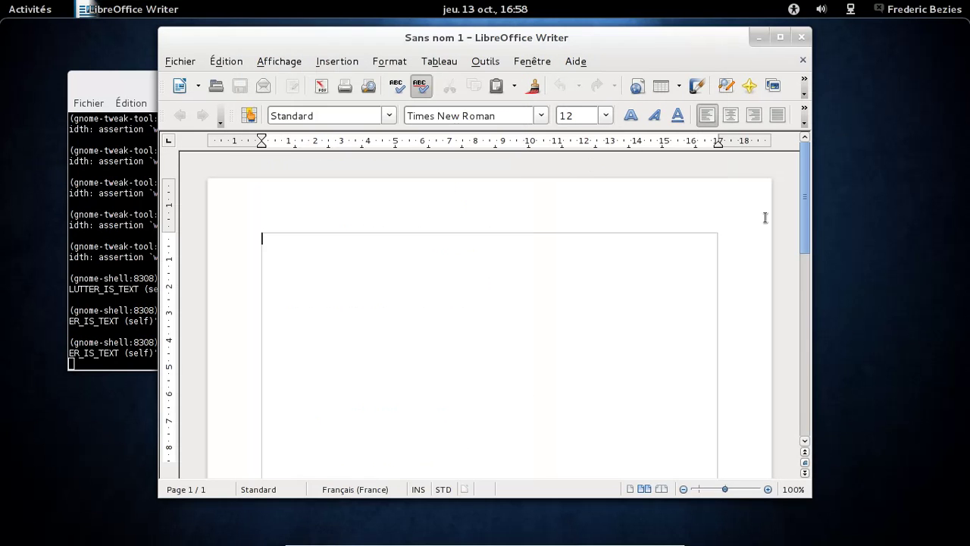
click(800, 38)
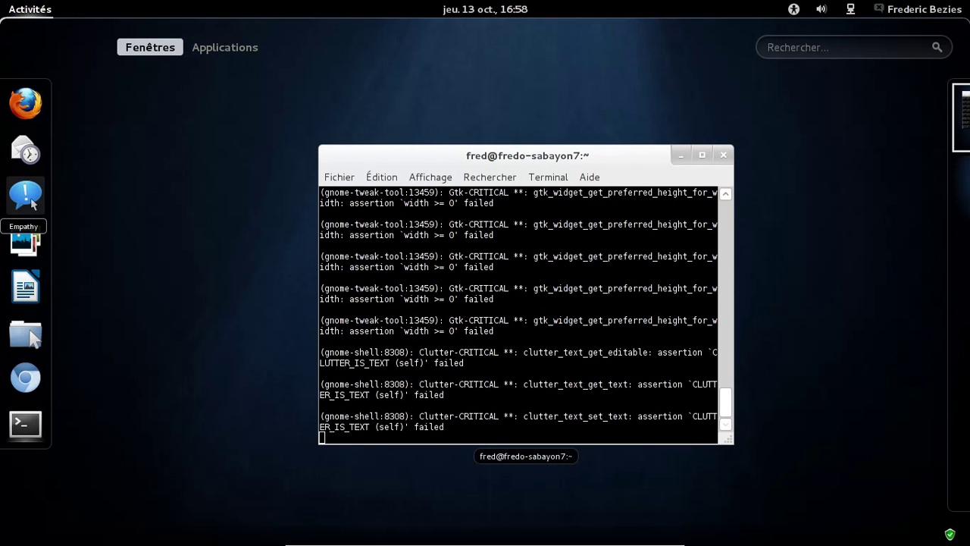
- Open the home folder in the file manager, view the program's About information and close the window
click(25, 335)
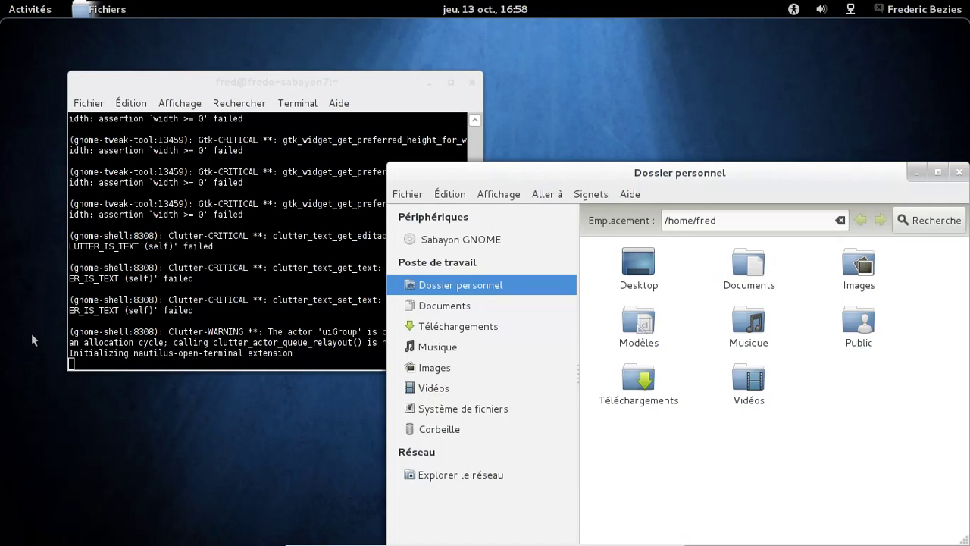
drag(599, 194, 331, 82)
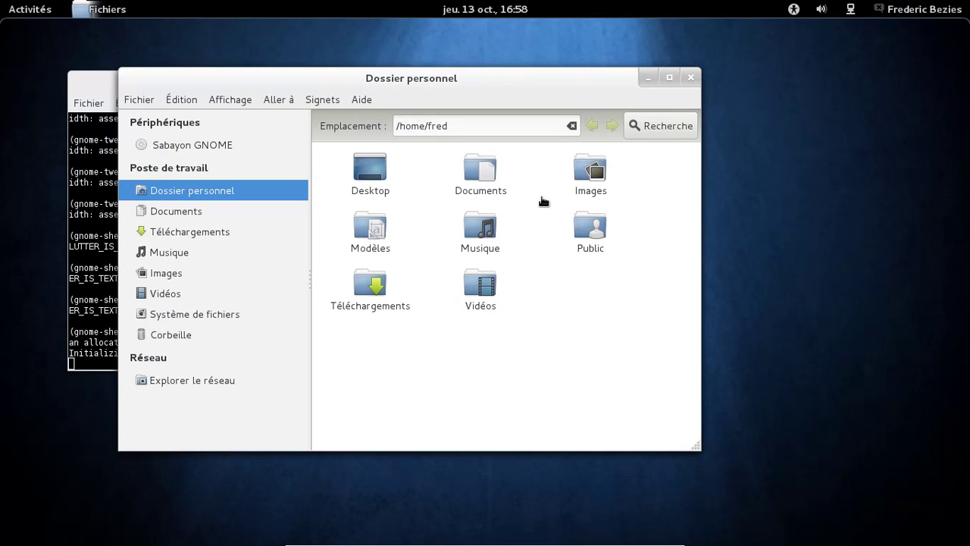
click(373, 104)
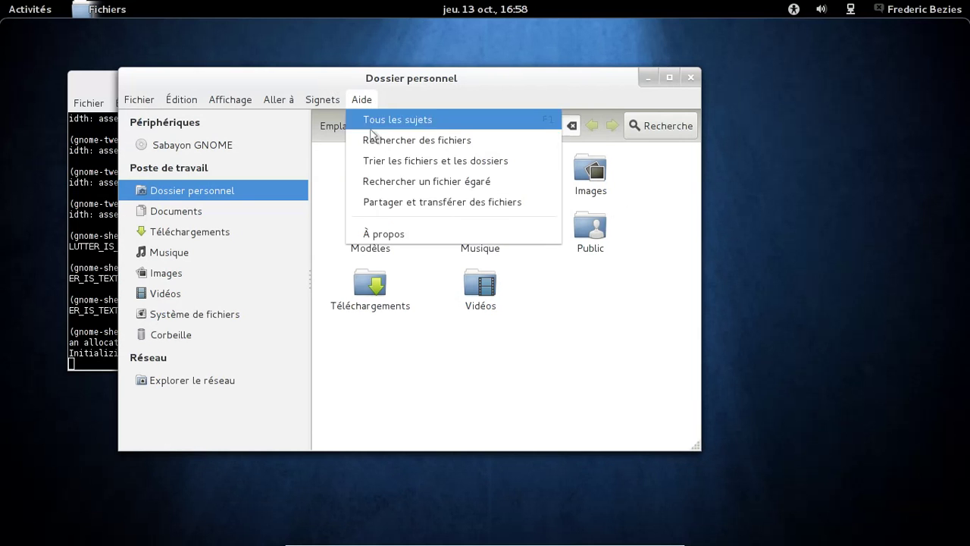
click(371, 232)
click(623, 292)
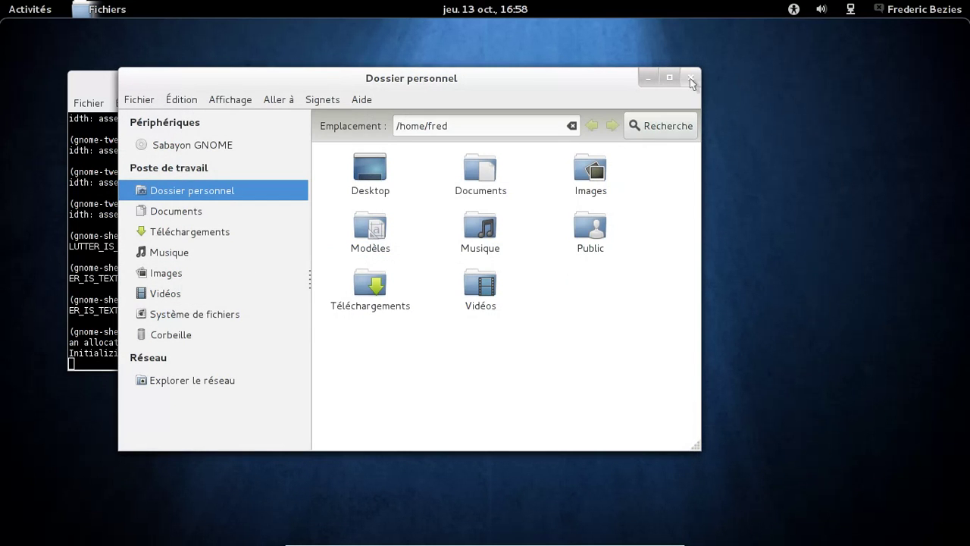
click(690, 77)
- Browse all installed applications and the Accessoires category in the activities overview, and return to the desktop
mouse_move(3, 6)
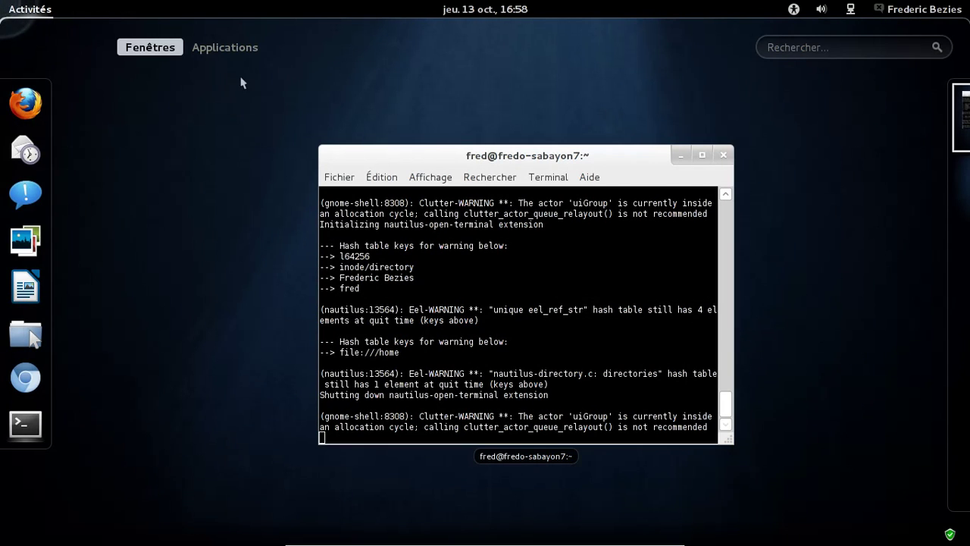
click(236, 52)
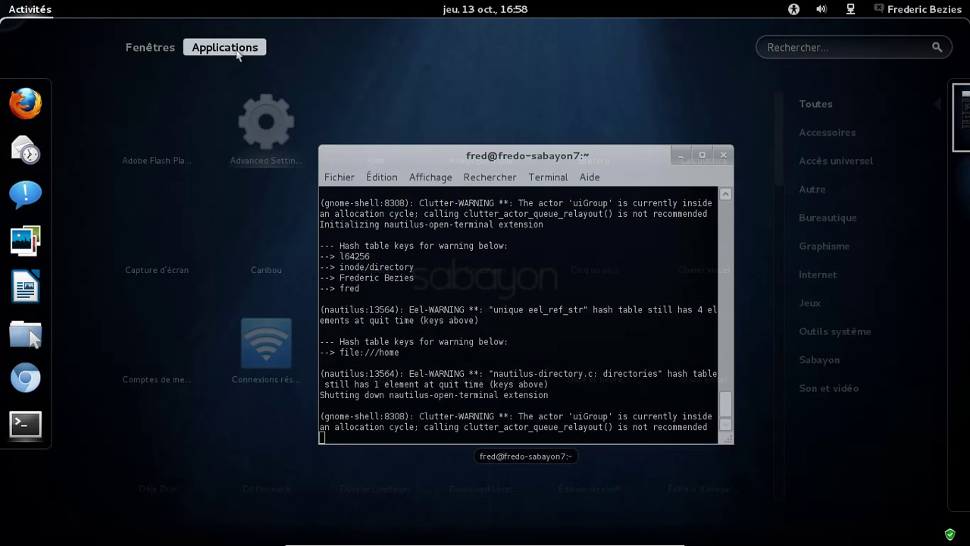
drag(779, 148, 785, 73)
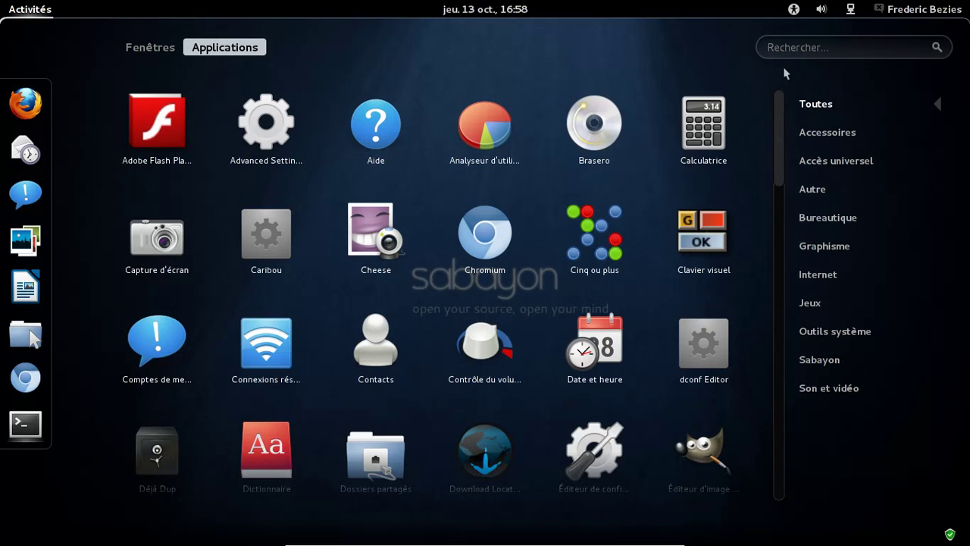
click(827, 132)
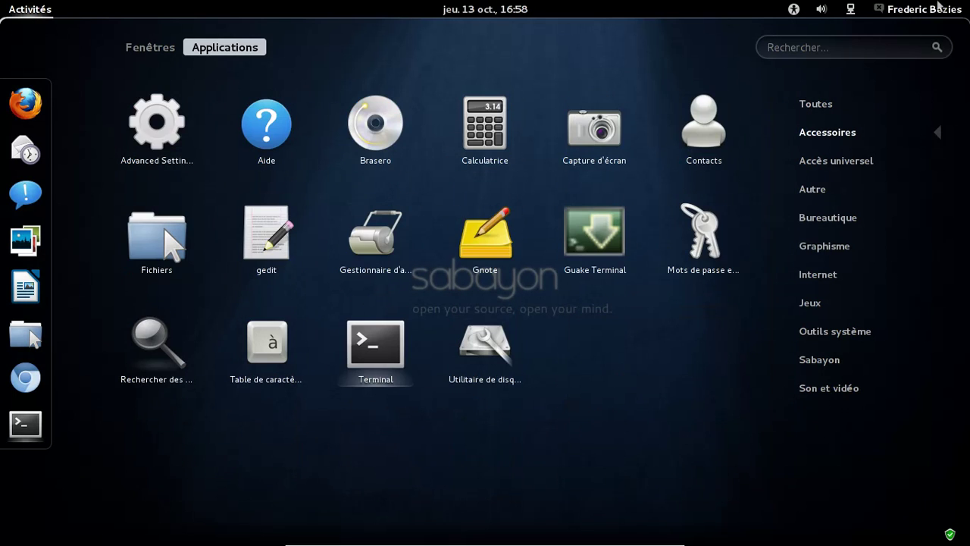
key(Escape)
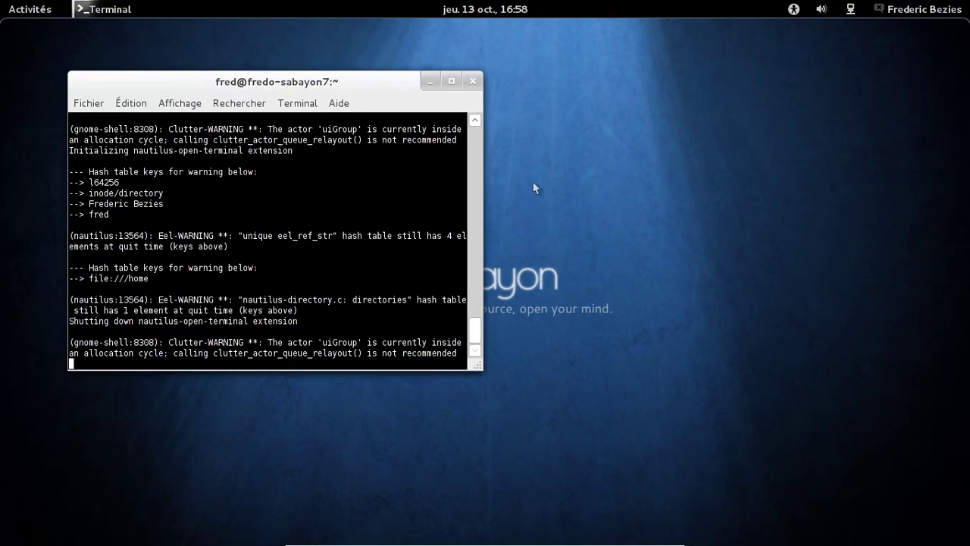
- Shut down the computer from the user menu and confirm the power-off
click(917, 9)
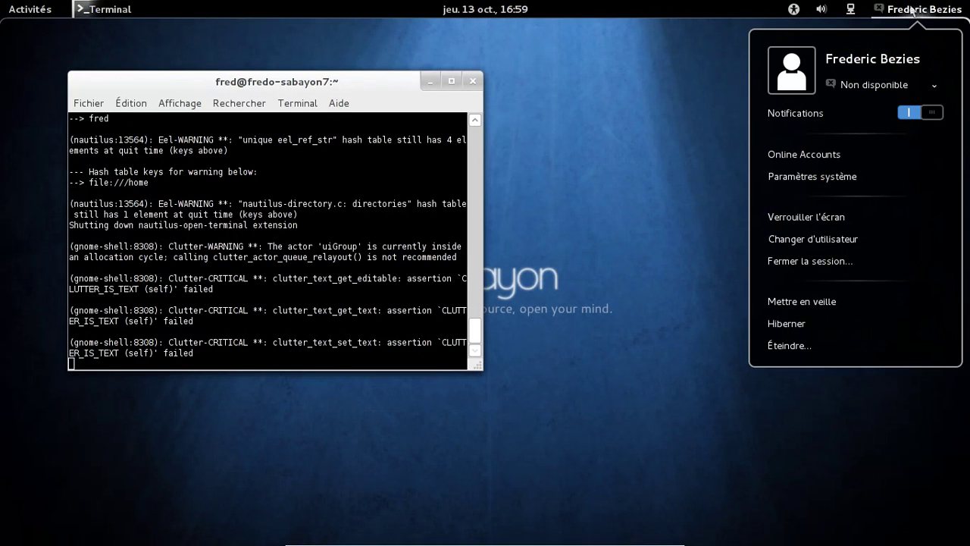
click(811, 356)
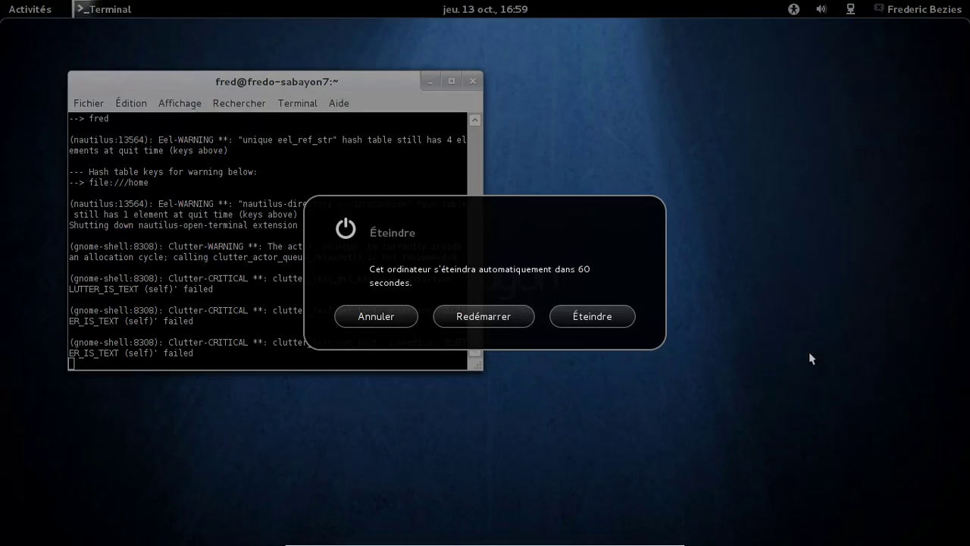
click(612, 319)
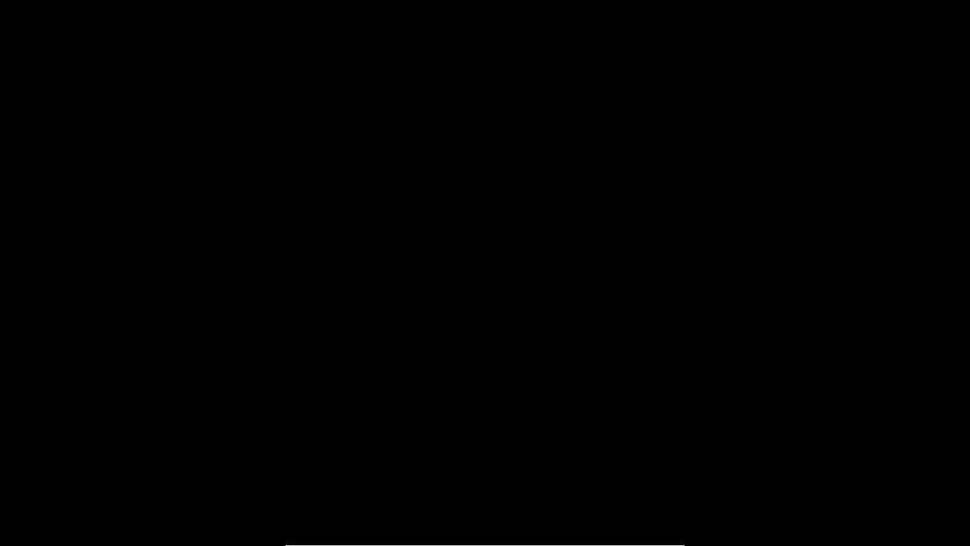